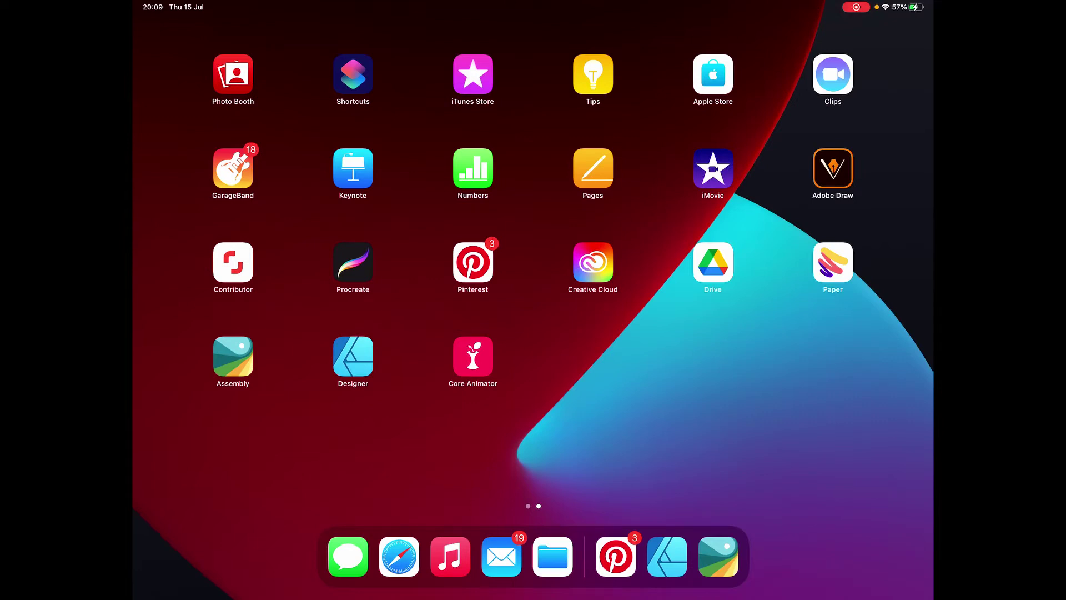
# Launch Affinity Designer, open the blank 'winmill' document, and show its Layers panel.
pyautogui.click(353, 356)
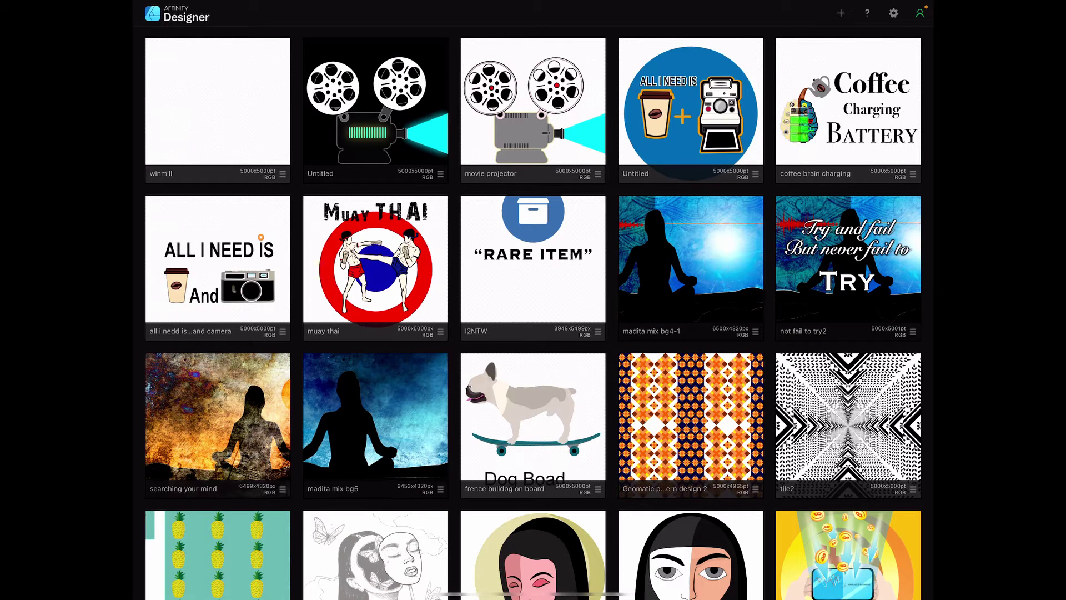
pyautogui.click(195, 97)
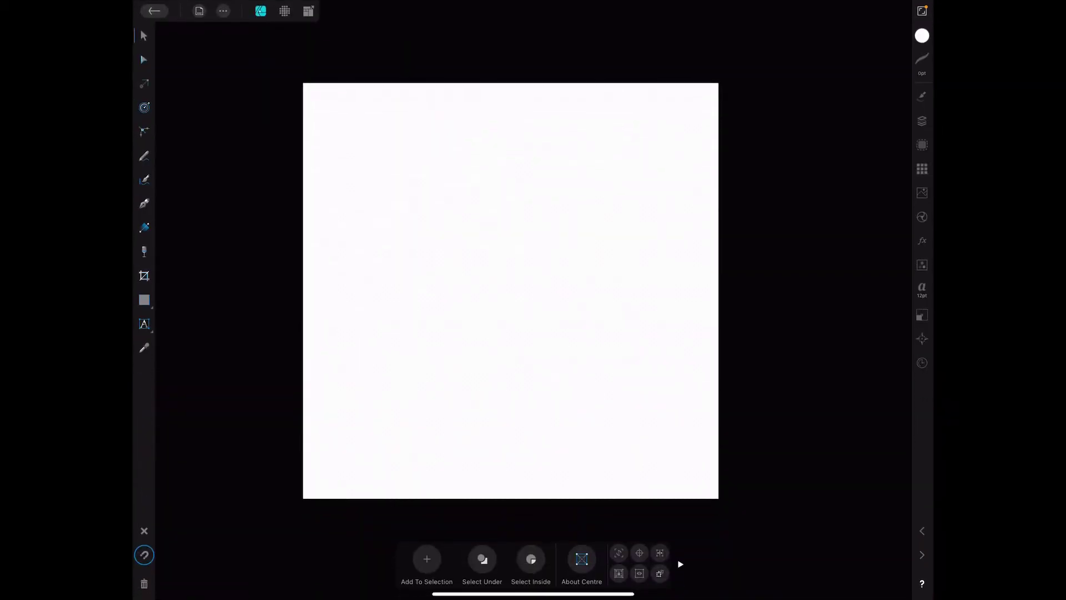
pyautogui.click(922, 121)
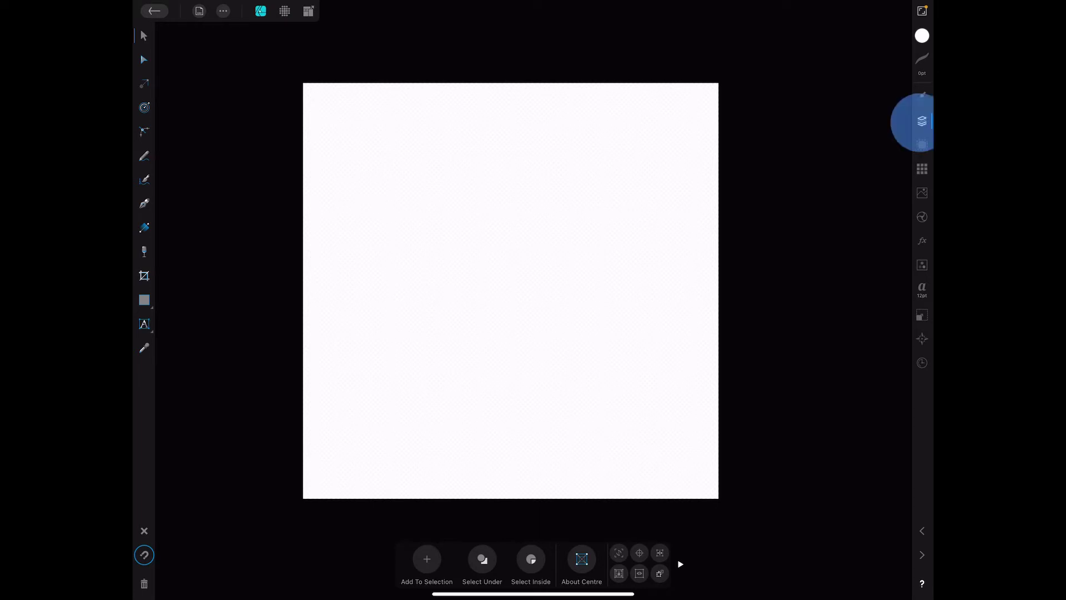
# Unhide the sky background, dark blue ground bar, purple mountains and both windmill layers.
pyautogui.click(899, 500)
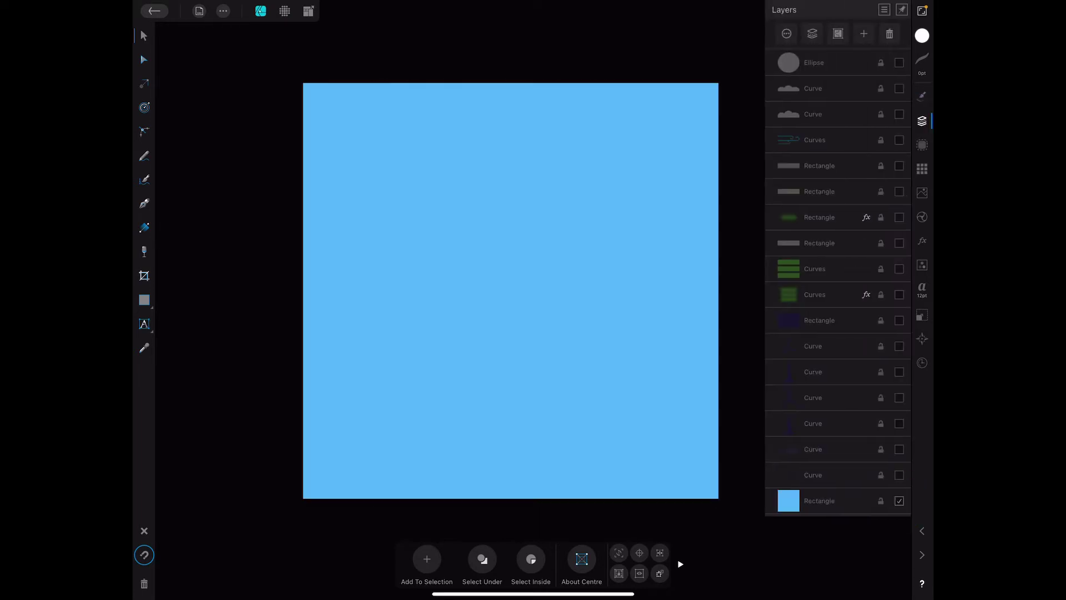
pyautogui.click(899, 475)
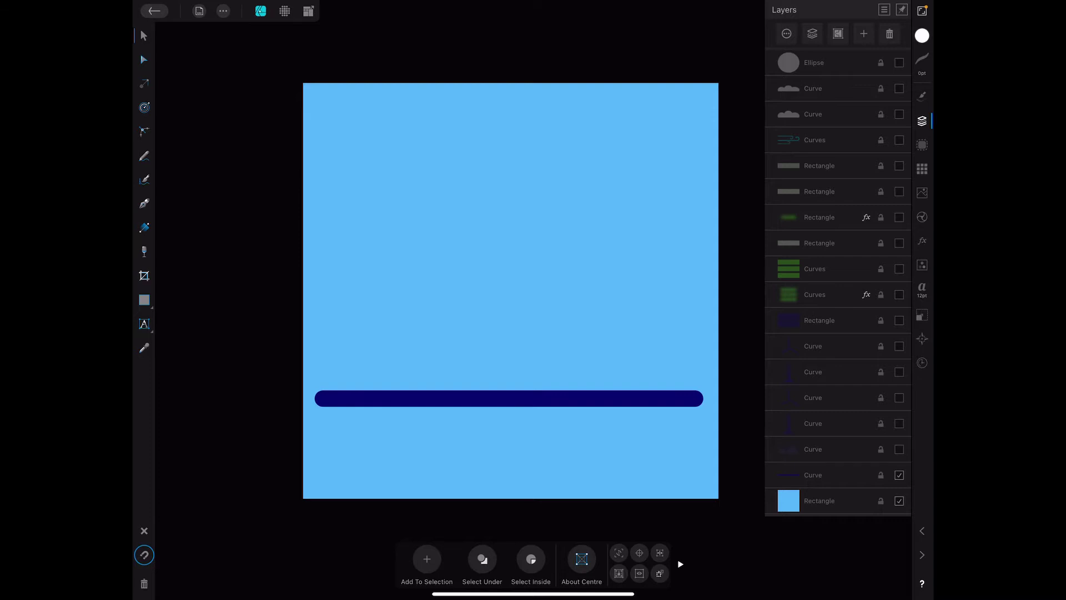
pyautogui.click(899, 450)
pyautogui.click(899, 423)
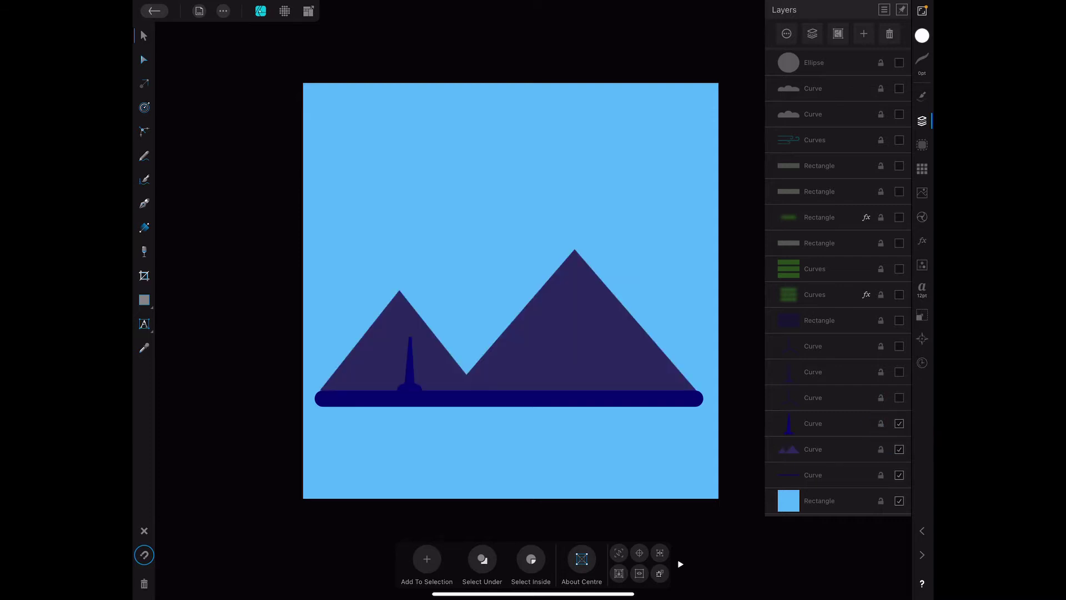
pyautogui.click(899, 398)
pyautogui.click(899, 372)
pyautogui.click(899, 346)
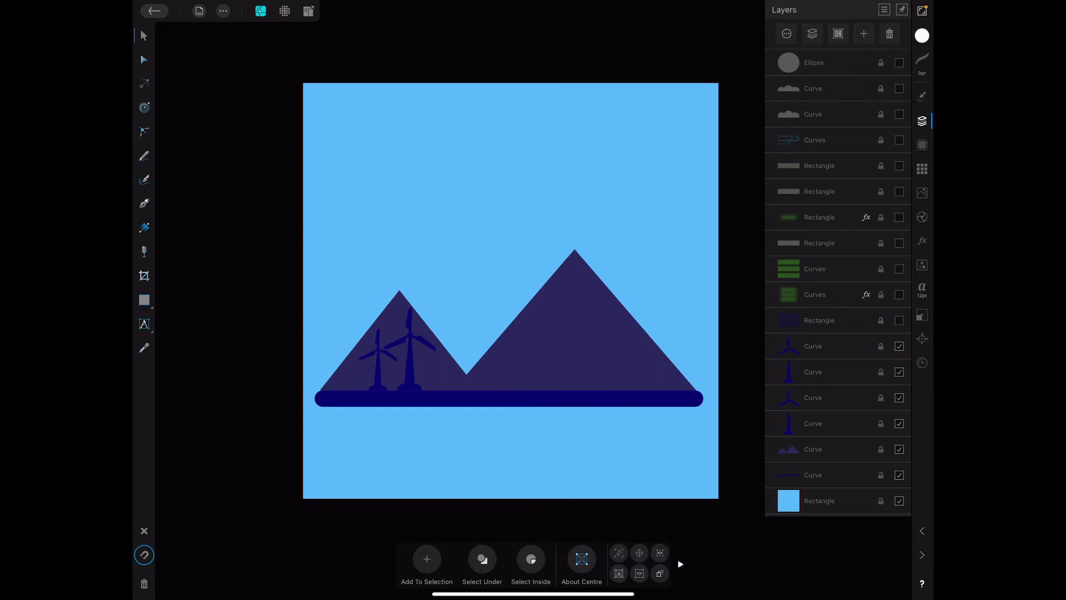
# Unhide the navy battery block with its green glow, green charge bars and white bars.
pyautogui.click(899, 320)
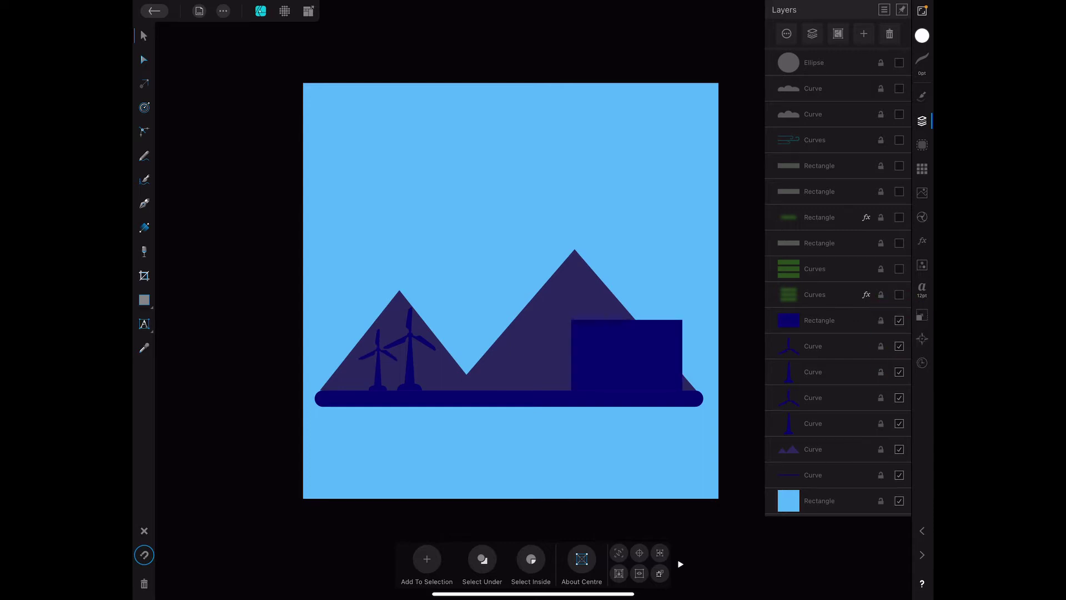
pyautogui.click(899, 294)
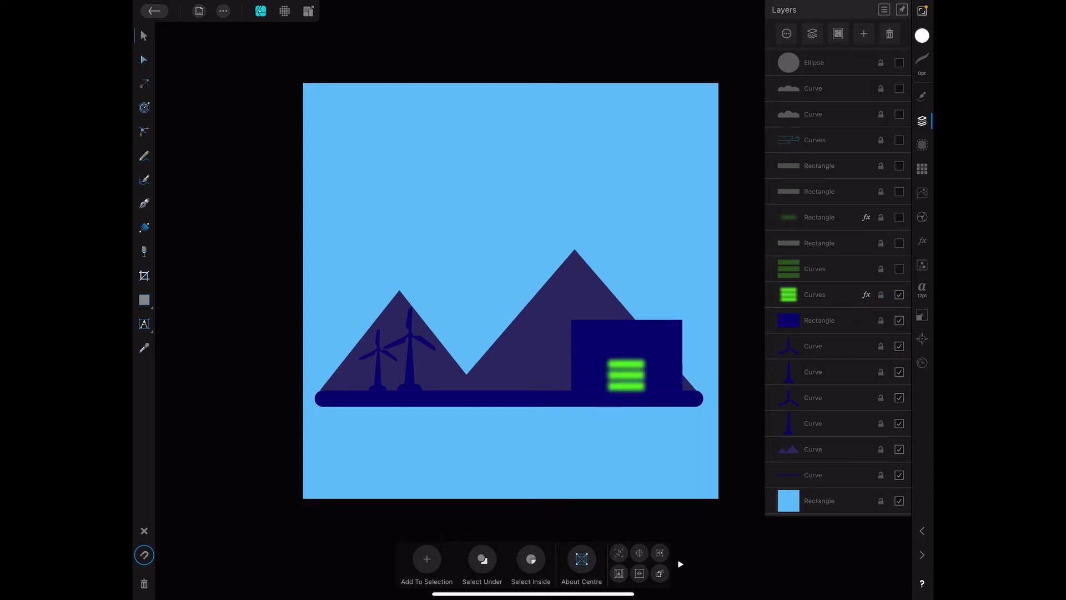
pyautogui.click(899, 268)
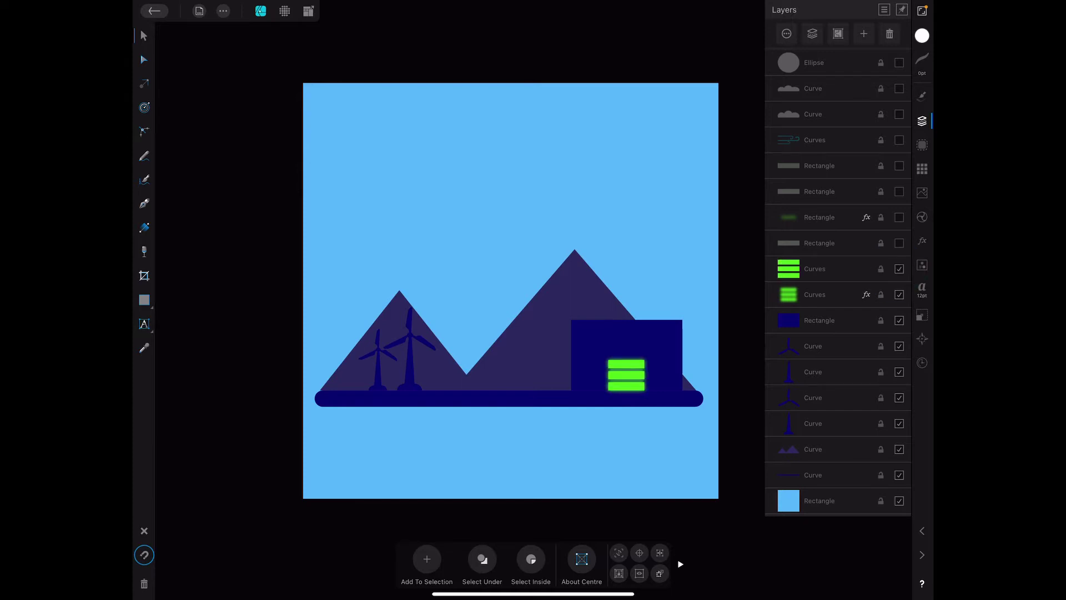
pyautogui.click(899, 243)
pyautogui.click(899, 217)
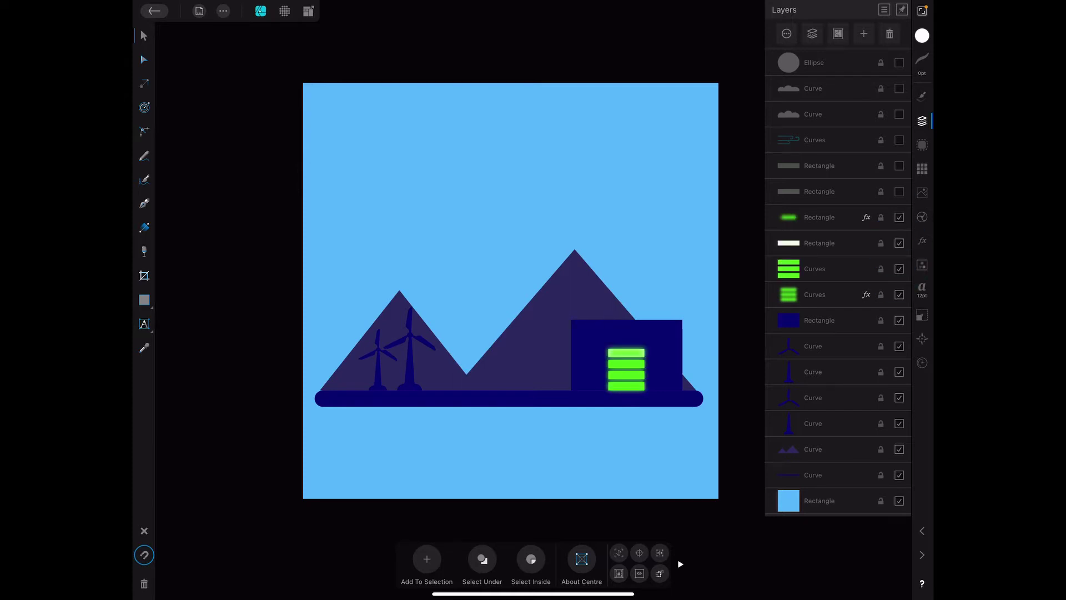
pyautogui.click(899, 191)
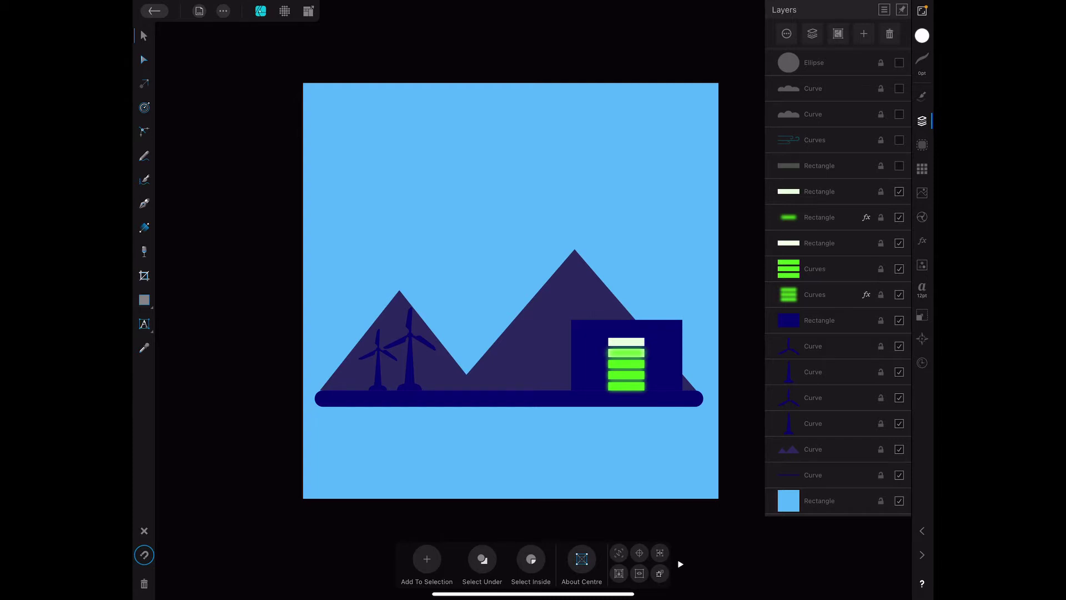
pyautogui.click(899, 166)
# Unhide the cyan wind curves, both white clouds and the white sun.
pyautogui.click(899, 140)
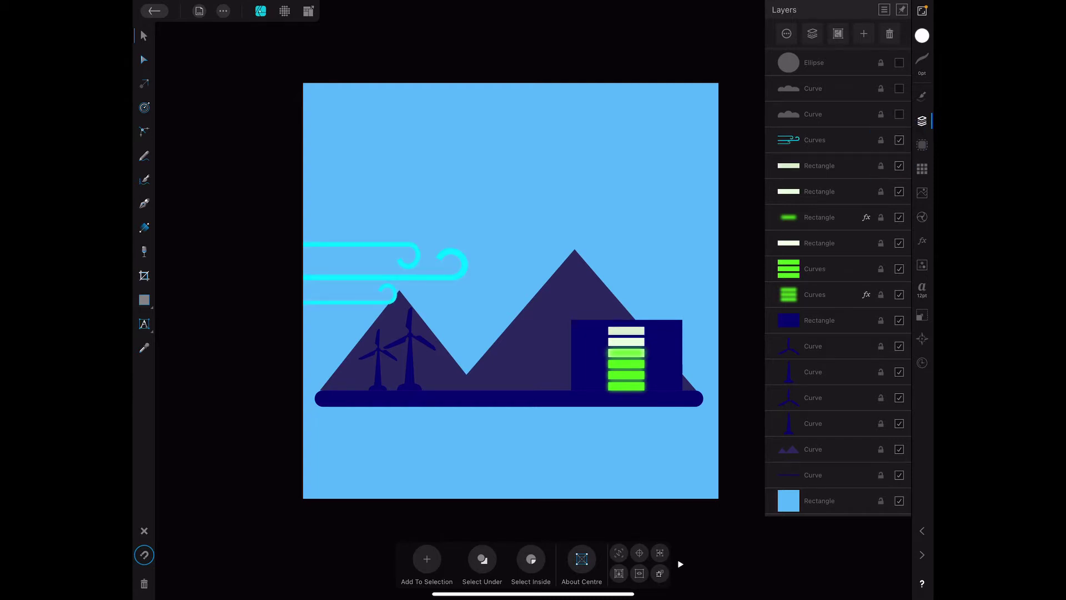
pyautogui.click(899, 114)
pyautogui.click(899, 88)
pyautogui.click(899, 62)
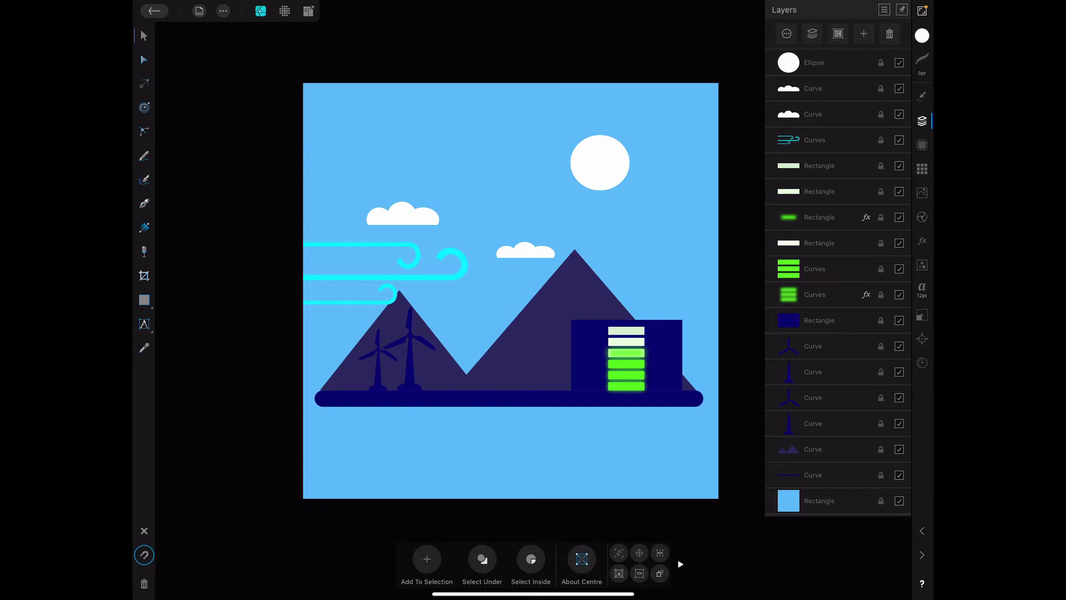
pyautogui.click(814, 140)
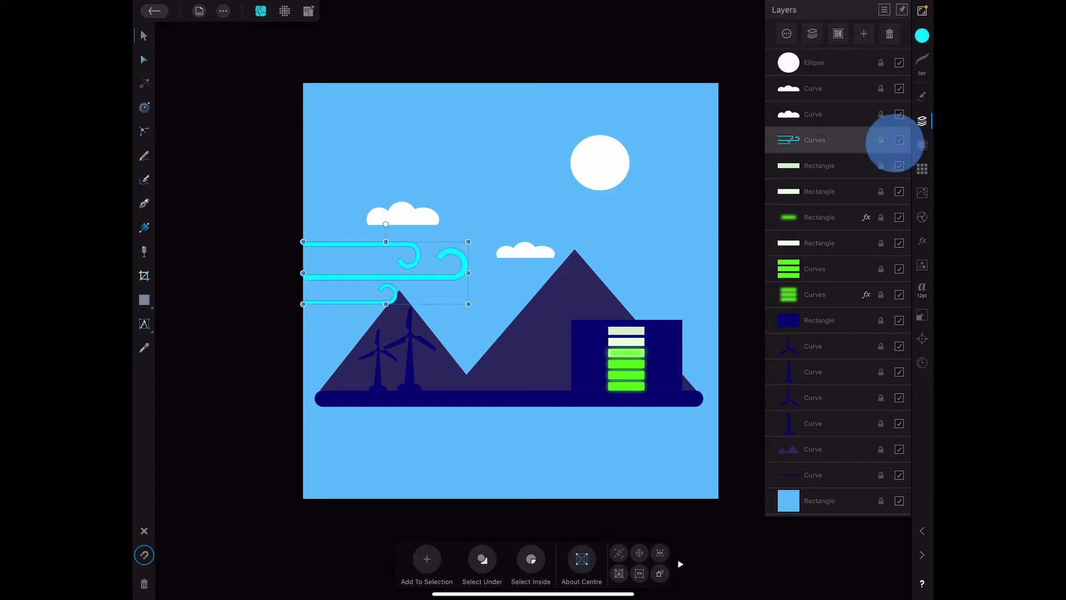
pyautogui.click(899, 140)
pyautogui.click(899, 140)
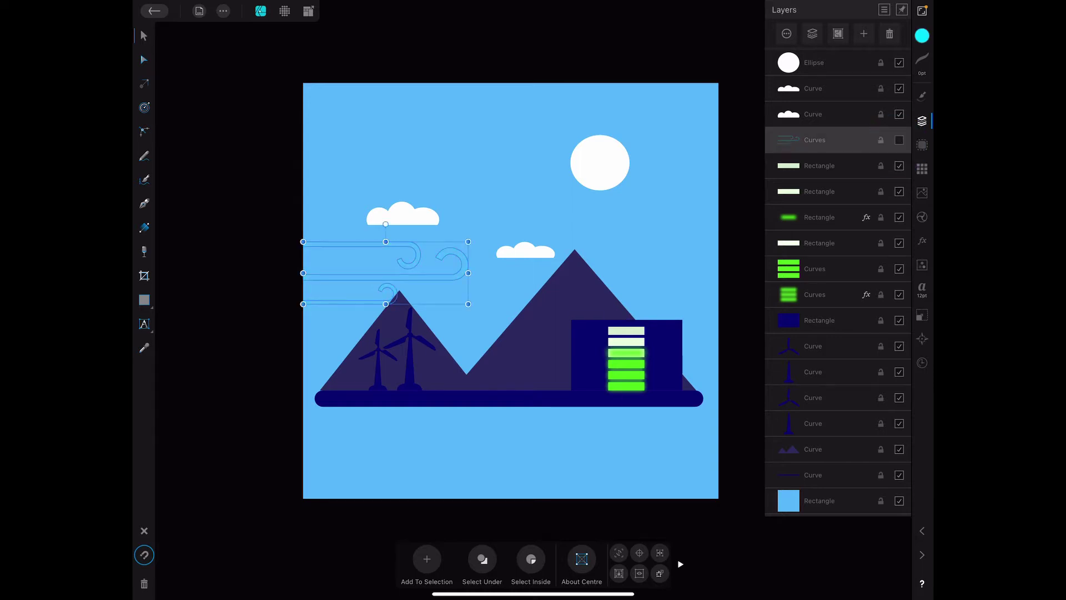
pyautogui.click(899, 140)
pyautogui.click(899, 140)
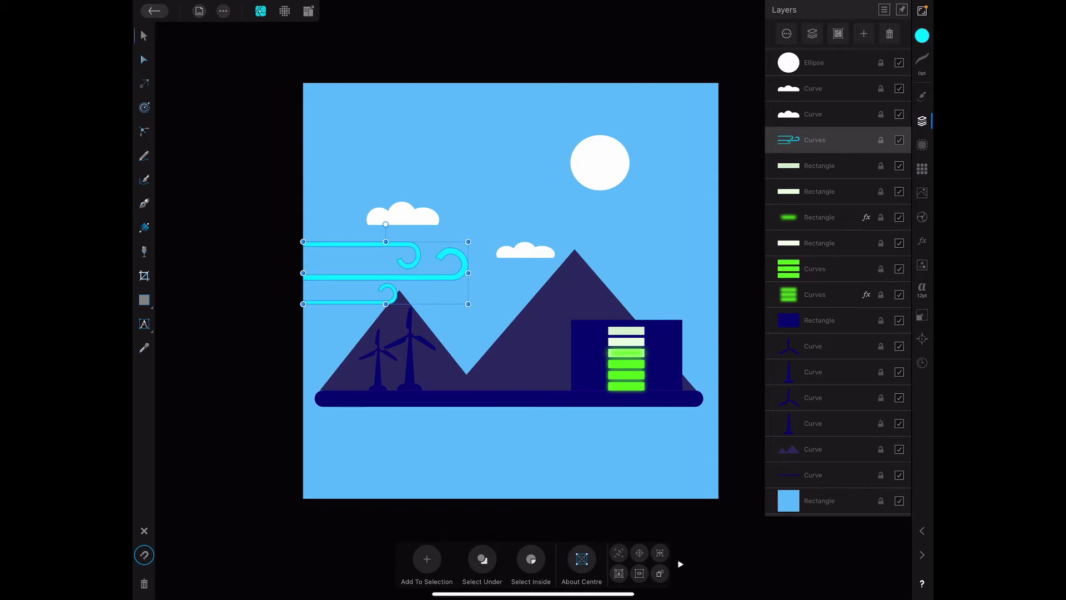
pyautogui.click(899, 346)
pyautogui.click(898, 347)
pyautogui.click(899, 217)
pyautogui.click(899, 217)
pyautogui.click(899, 218)
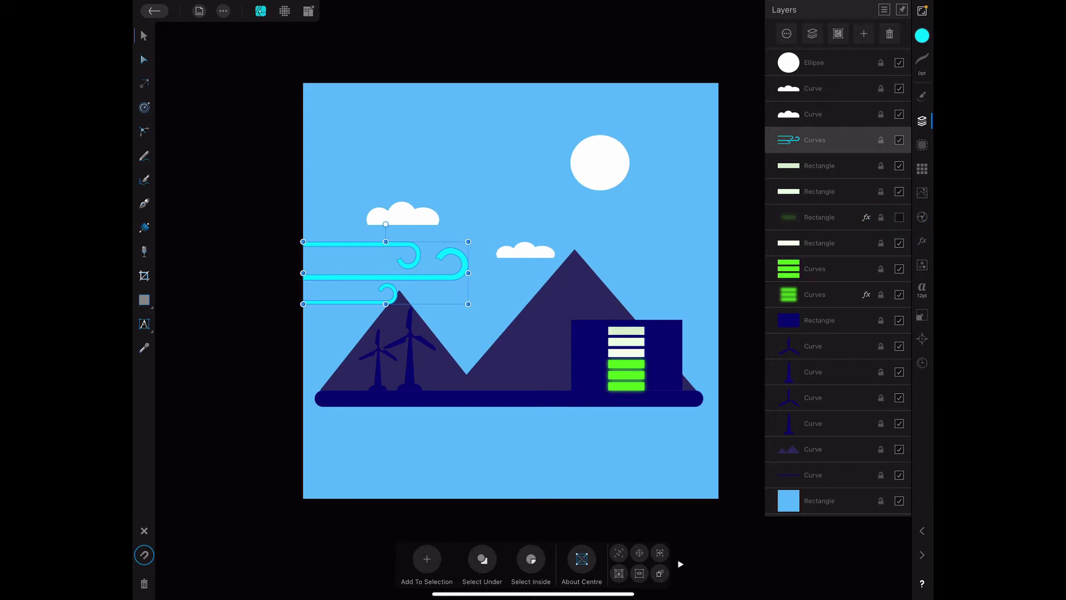
pyautogui.click(899, 217)
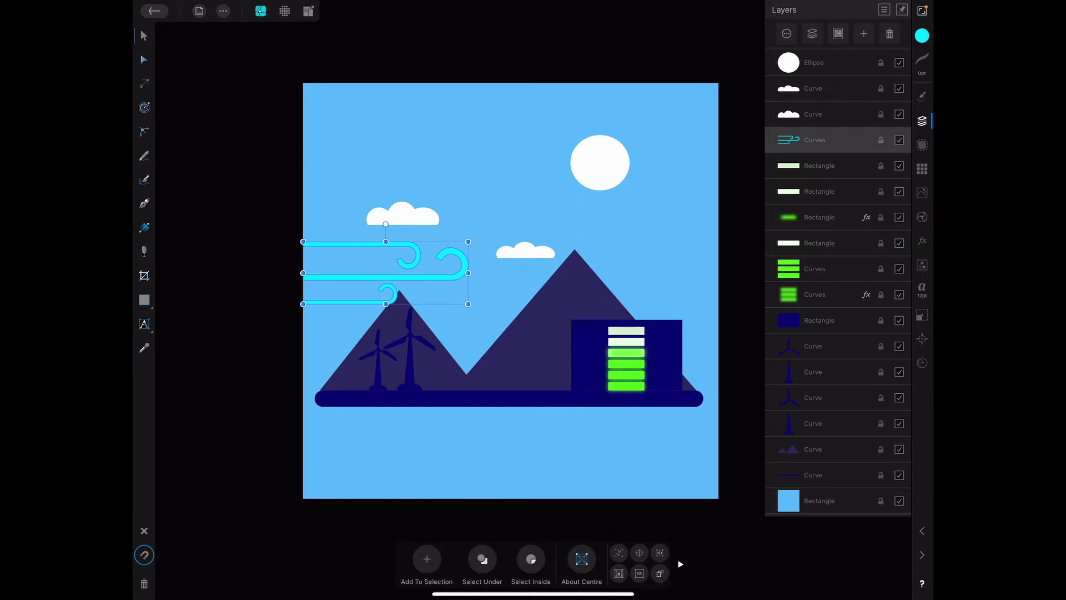
pyautogui.click(899, 217)
pyautogui.click(899, 217)
pyautogui.click(899, 217)
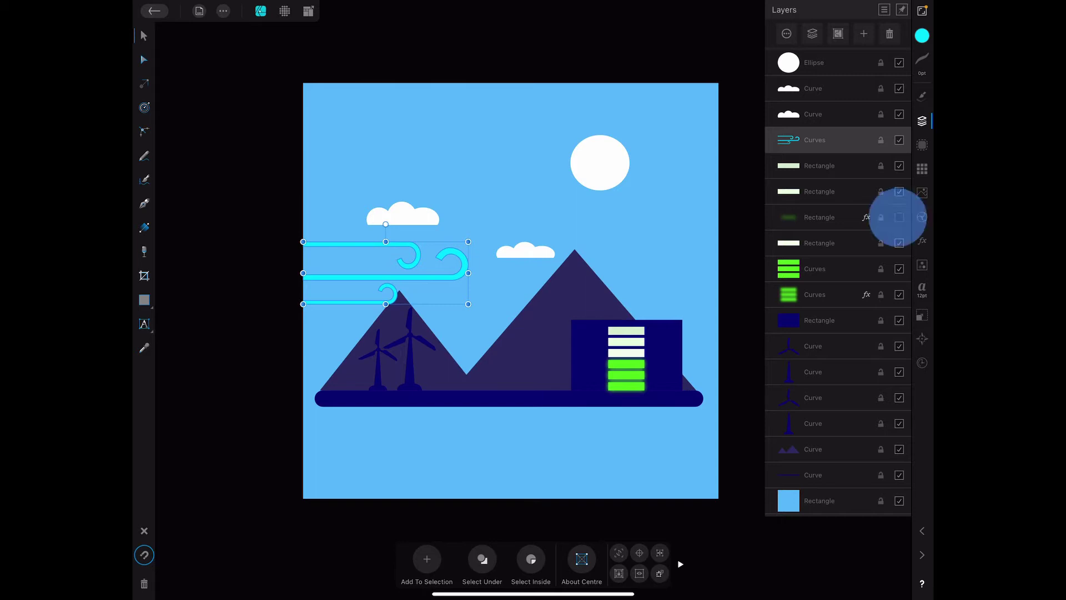
pyautogui.click(899, 217)
pyautogui.click(899, 217)
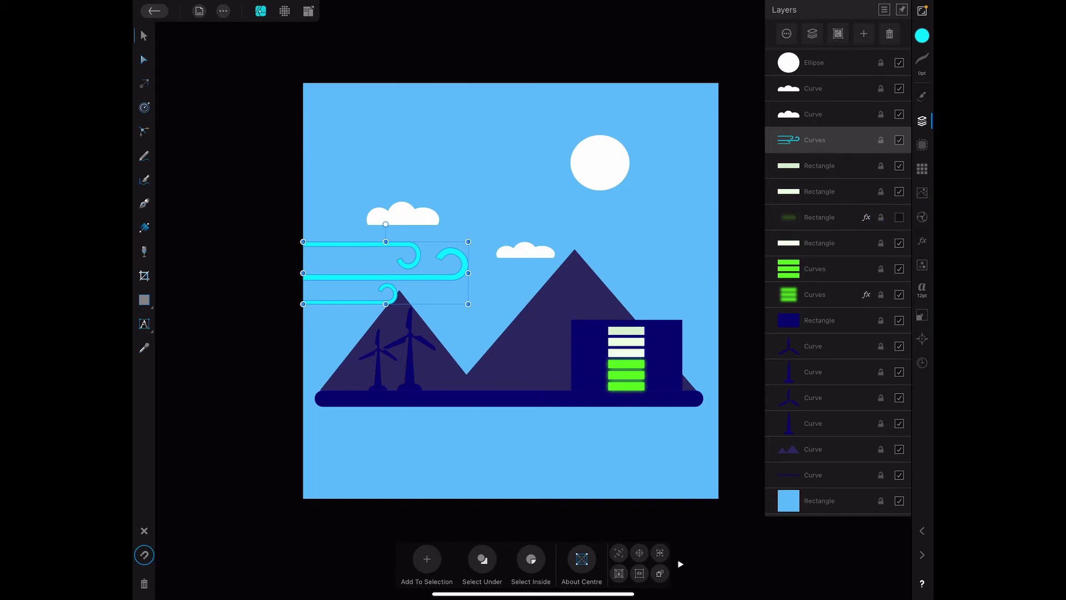
pyautogui.click(899, 218)
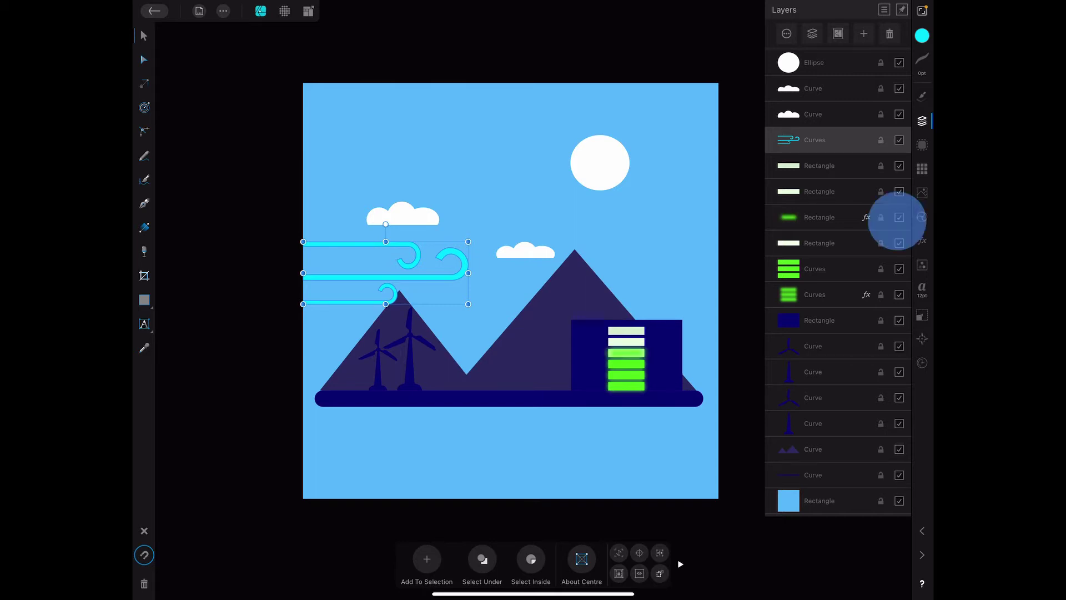
pyautogui.click(899, 218)
pyautogui.click(899, 217)
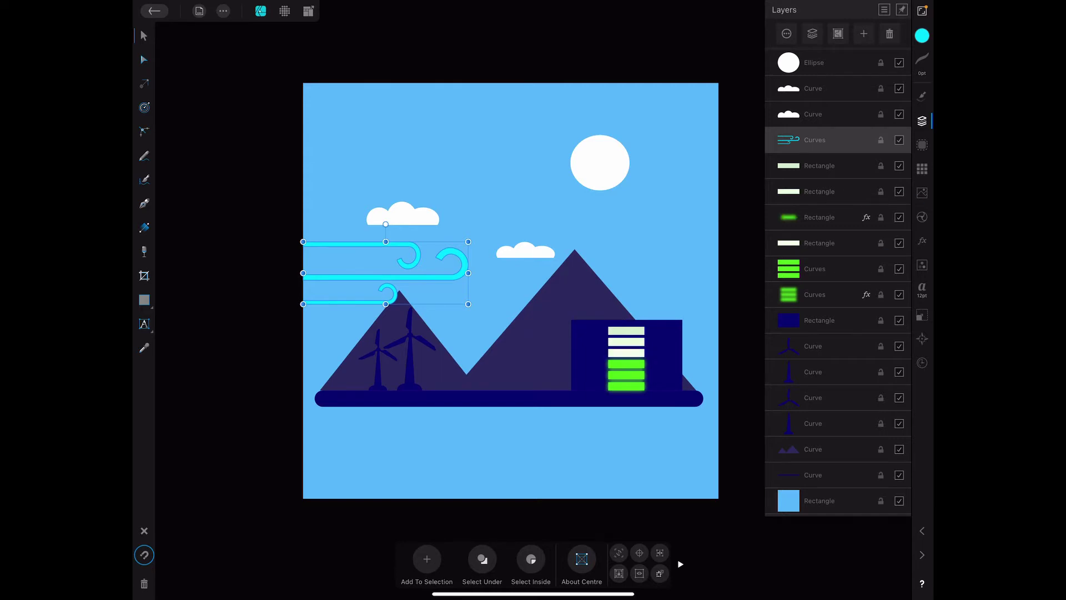
pyautogui.click(899, 217)
pyautogui.click(900, 217)
pyautogui.click(899, 217)
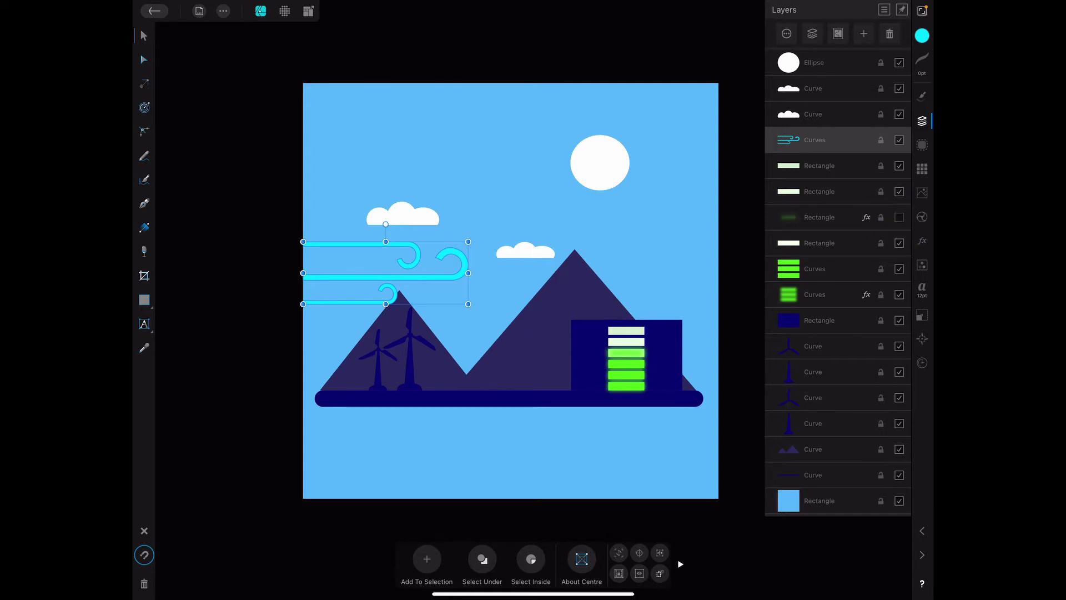
pyautogui.click(900, 218)
pyautogui.click(899, 217)
pyautogui.click(899, 217)
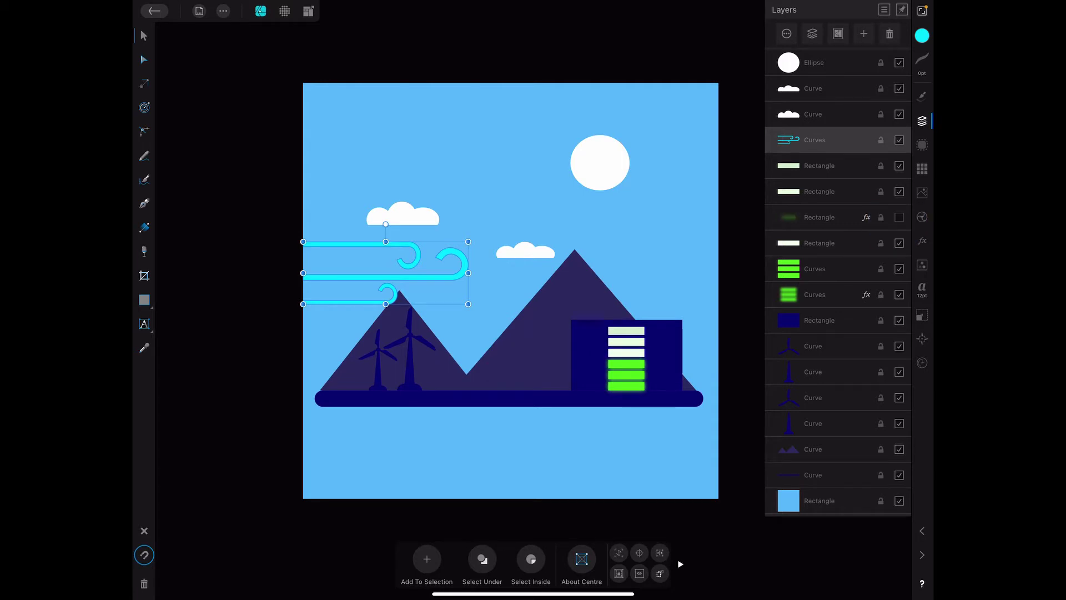
pyautogui.click(899, 217)
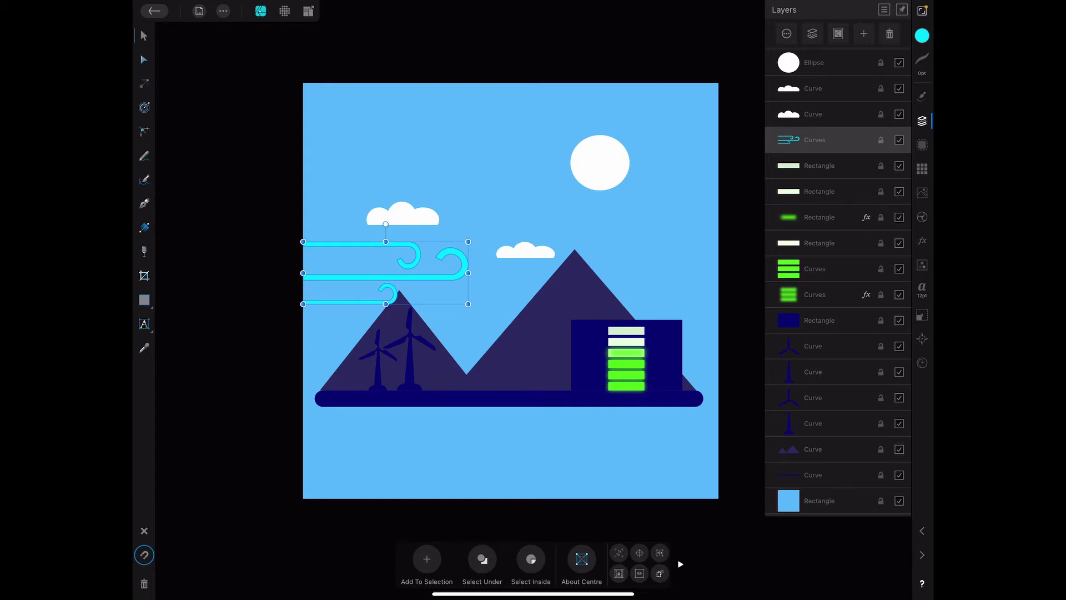
pyautogui.click(899, 114)
pyautogui.click(899, 88)
# Re-show both clouds, toggle the wind curves off and back on, and enter the Export persona.
pyautogui.click(899, 114)
pyautogui.click(899, 88)
pyautogui.click(899, 140)
pyautogui.click(899, 140)
pyautogui.click(308, 10)
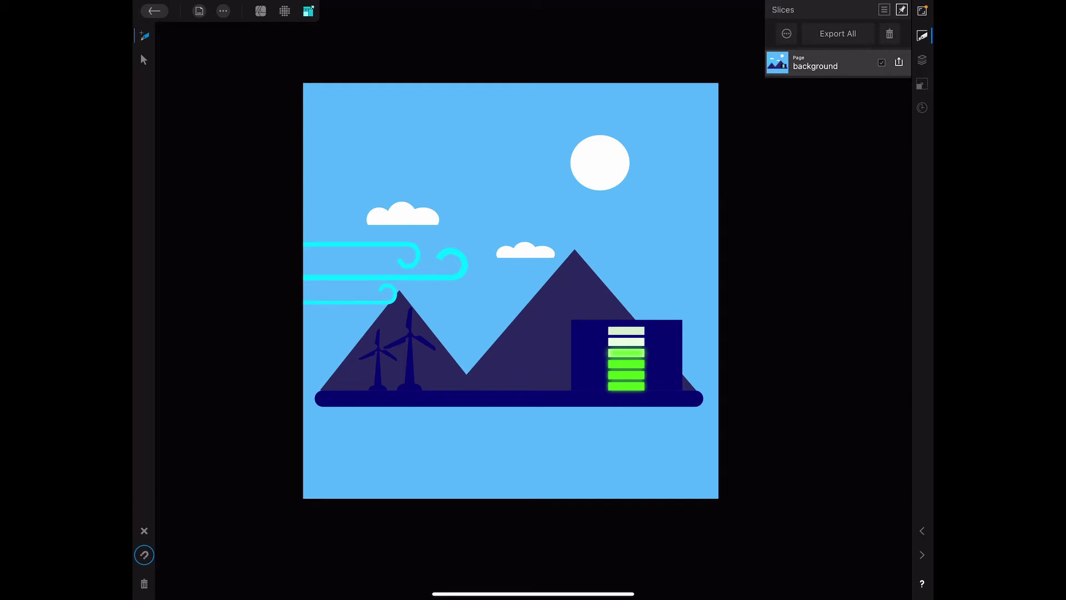
# Cancel the background slice's folder picker twice and bring back the Layers list.
pyautogui.click(899, 62)
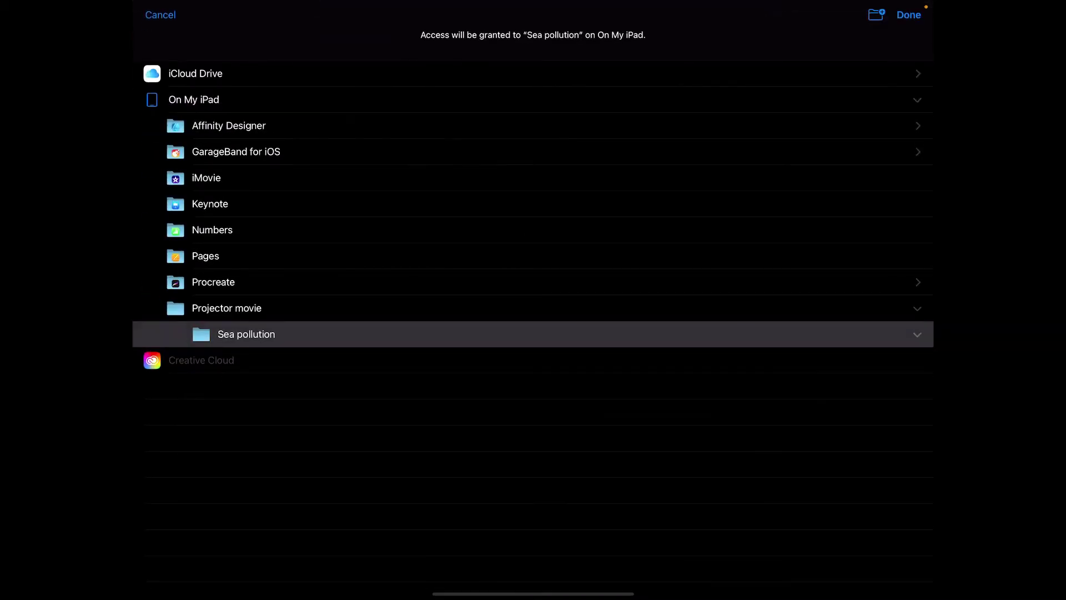
pyautogui.press('Return')
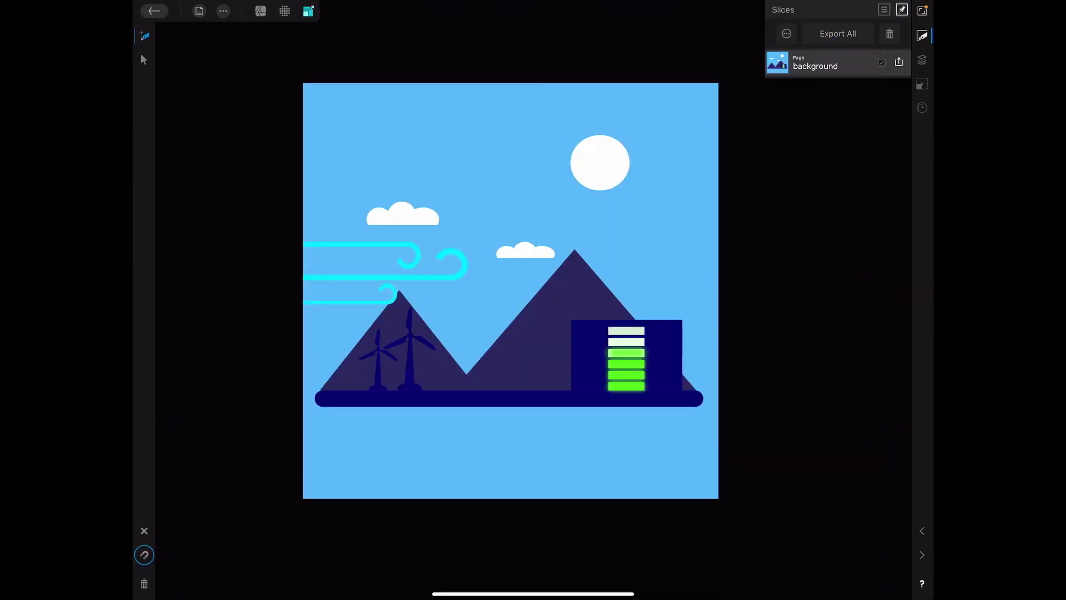
pyautogui.click(900, 62)
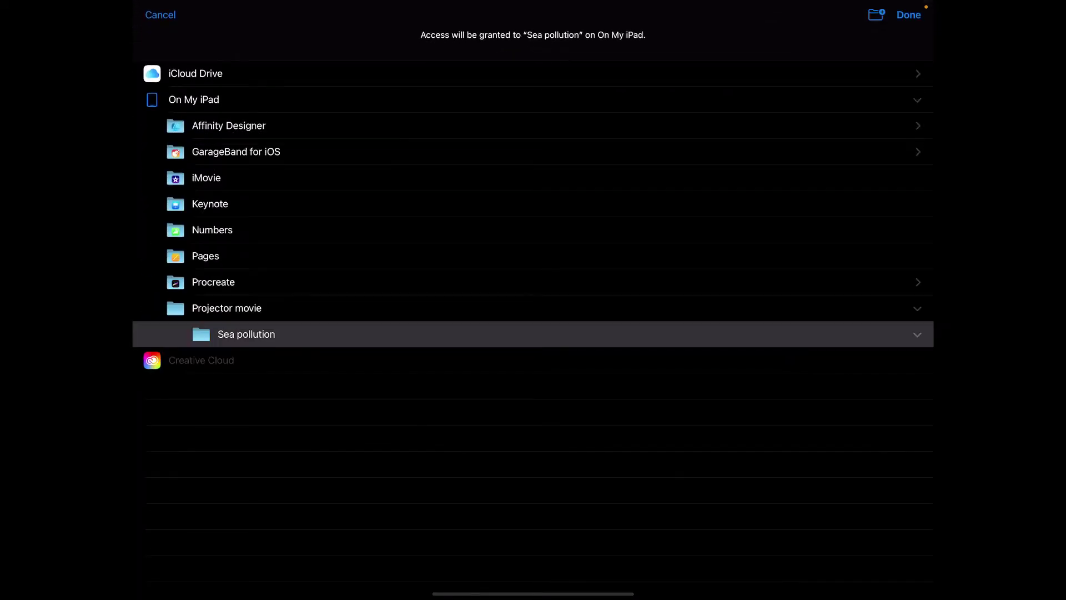
pyautogui.press('Return')
pyautogui.click(922, 60)
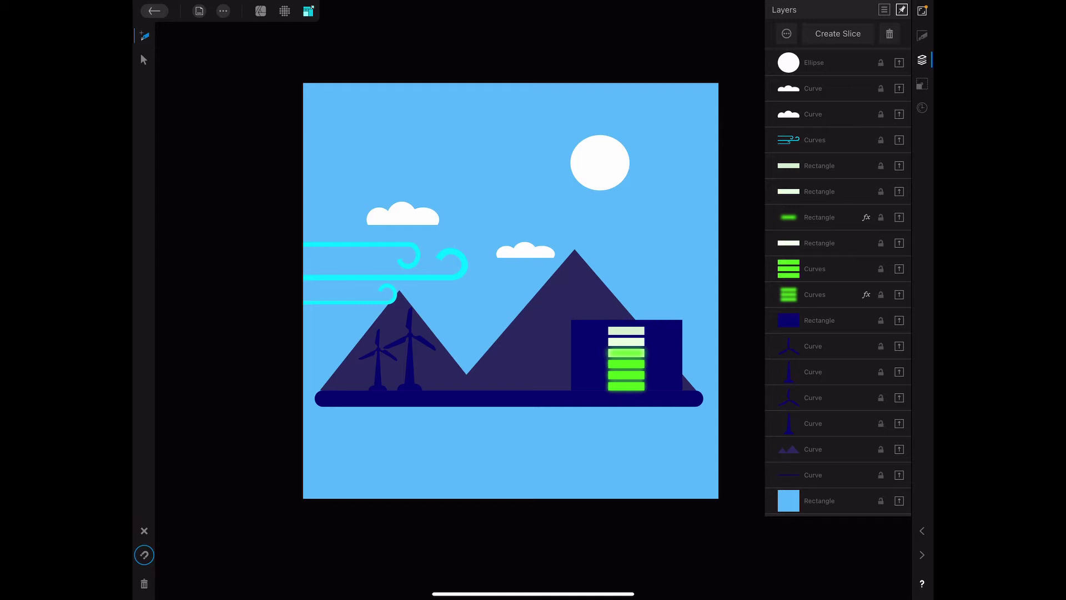
# Select the sky, ground, mountains, windmill layers, navy battery and green glow bars.
pyautogui.click(922, 60)
pyautogui.click(922, 60)
pyautogui.click(819, 500)
pyautogui.click(873, 473)
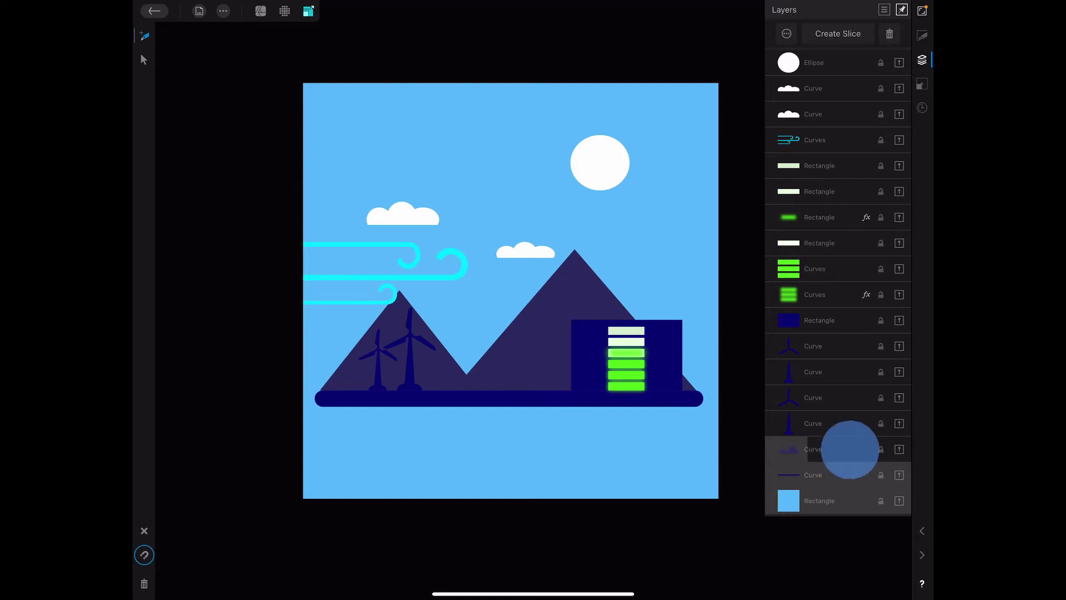
pyautogui.click(850, 450)
pyautogui.click(850, 423)
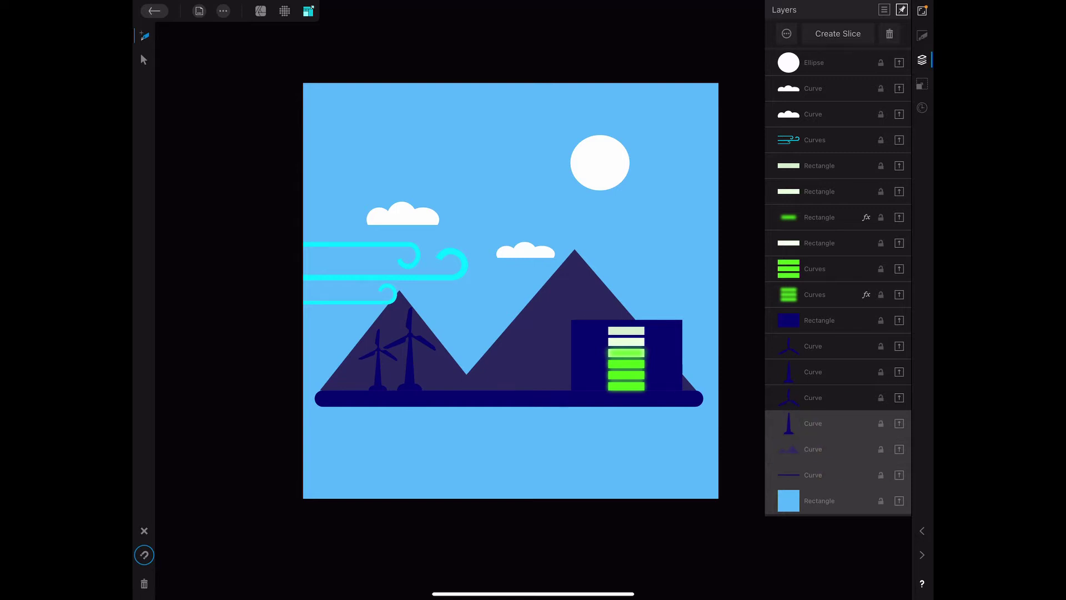
pyautogui.click(855, 397)
pyautogui.click(877, 372)
pyautogui.click(823, 349)
pyautogui.click(828, 324)
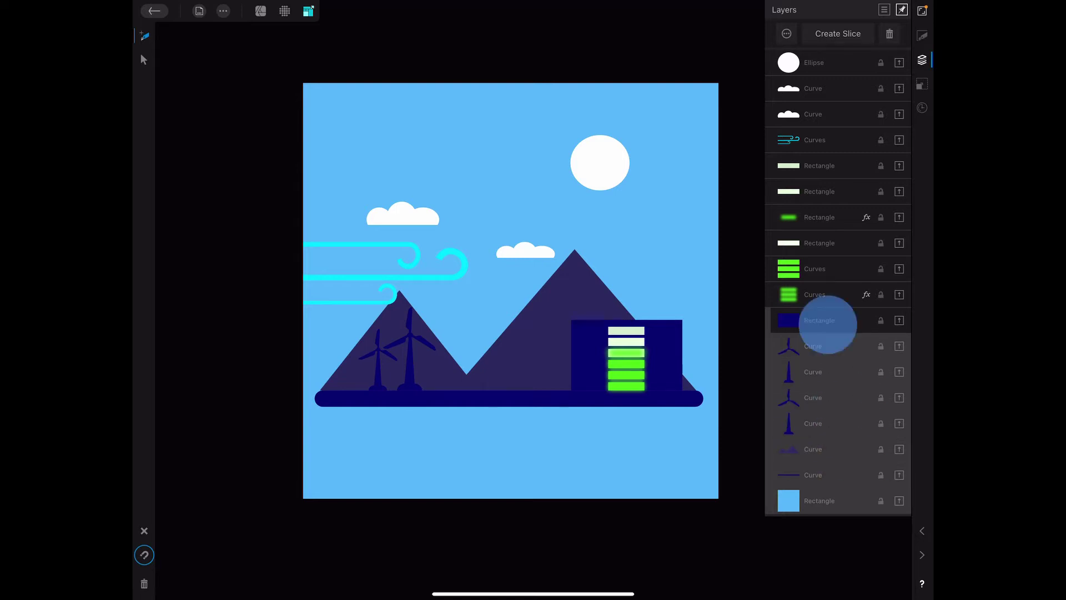
pyautogui.click(828, 294)
# Add the charge bars, white bar rectangles, wind swirls, both clouds and the sun to the selection.
pyautogui.click(878, 269)
pyautogui.click(833, 243)
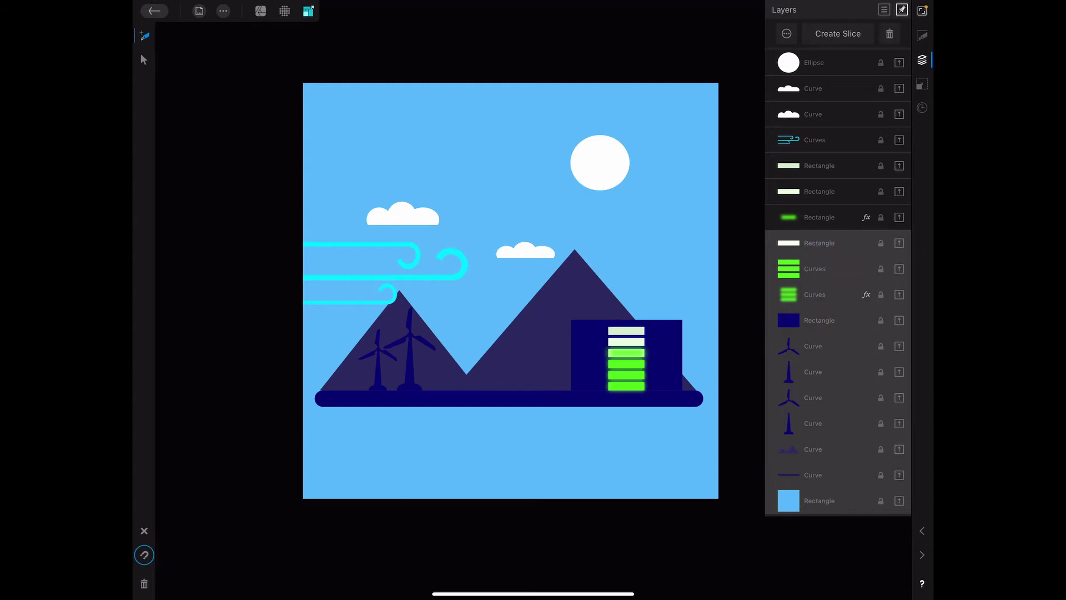
pyautogui.click(889, 217)
pyautogui.click(866, 192)
pyautogui.click(833, 166)
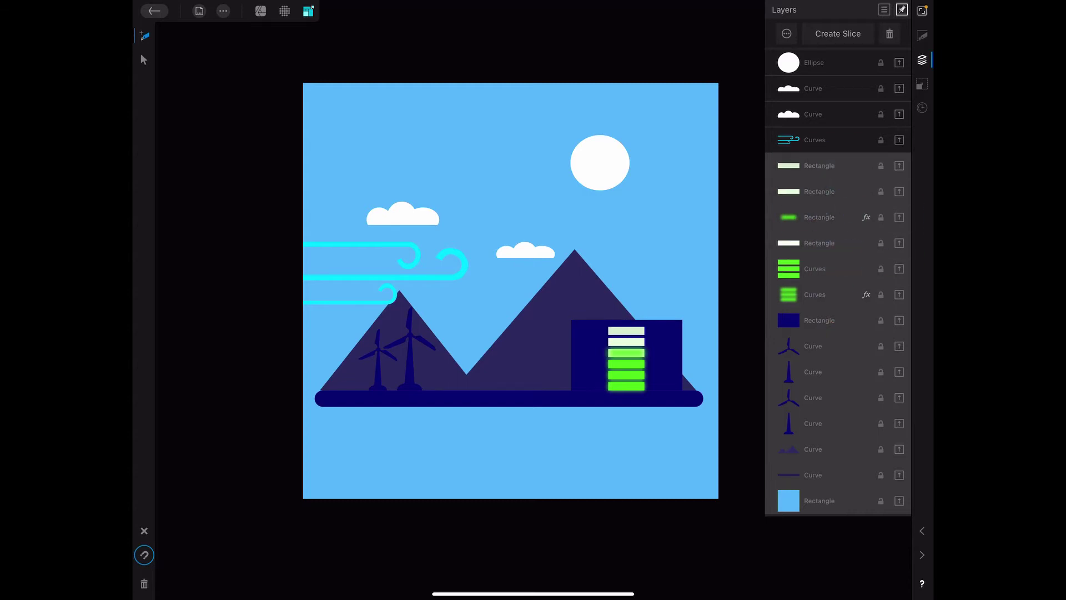
pyautogui.click(888, 140)
pyautogui.click(833, 113)
pyautogui.click(875, 89)
pyautogui.click(833, 63)
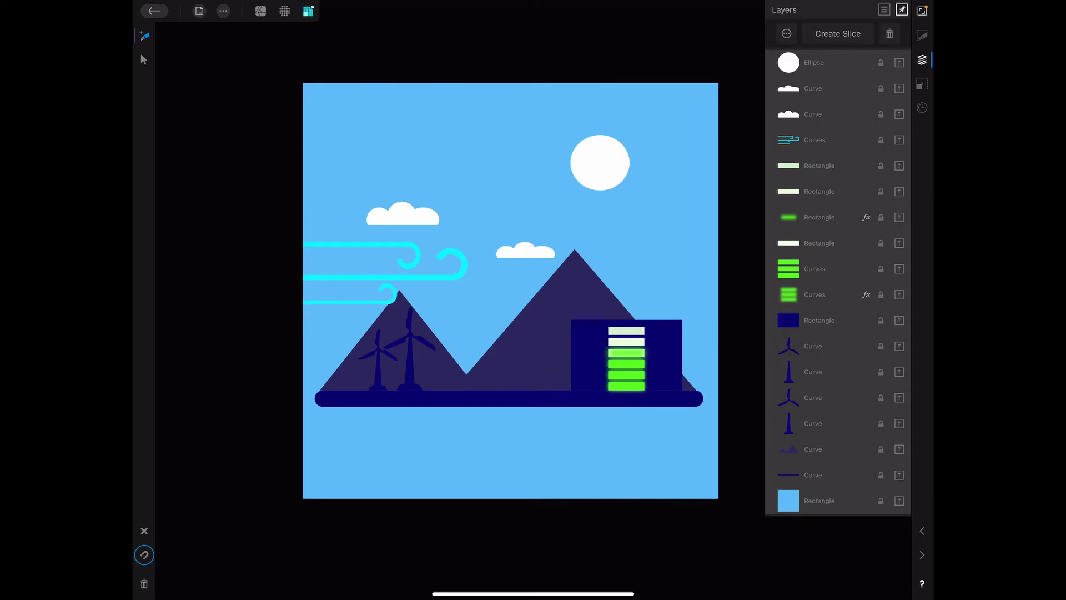
# Create a separate export slice from every selected layer.
pyautogui.click(922, 36)
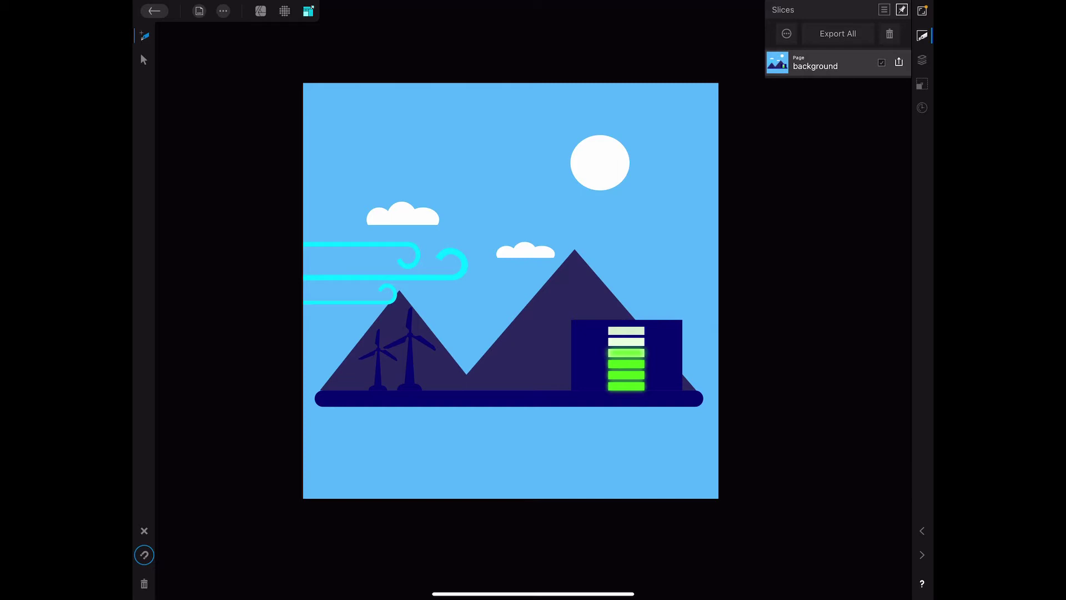
pyautogui.click(922, 60)
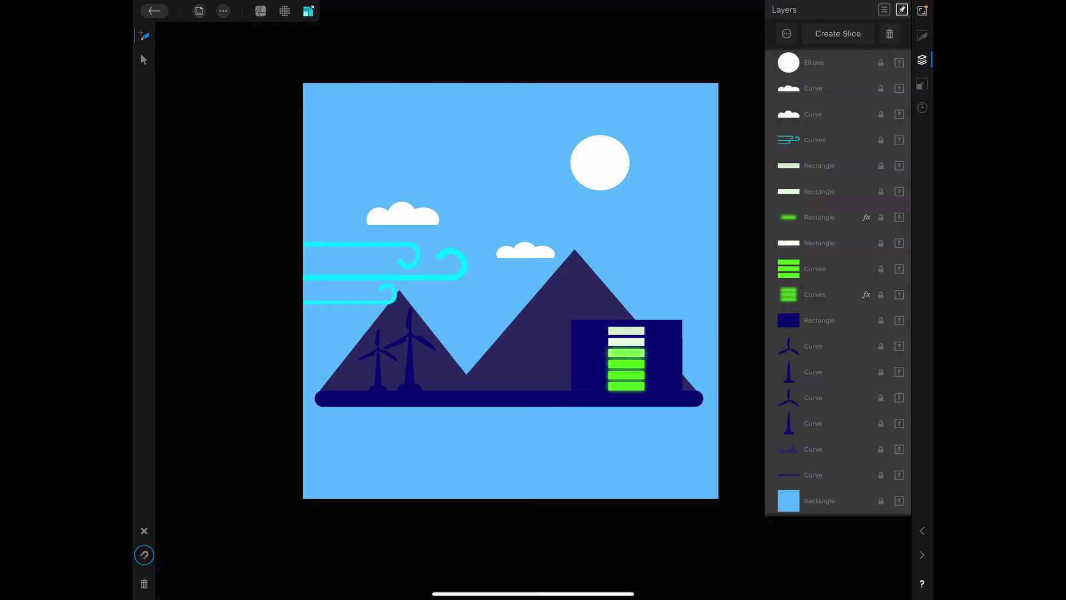
pyautogui.click(922, 36)
pyautogui.click(922, 36)
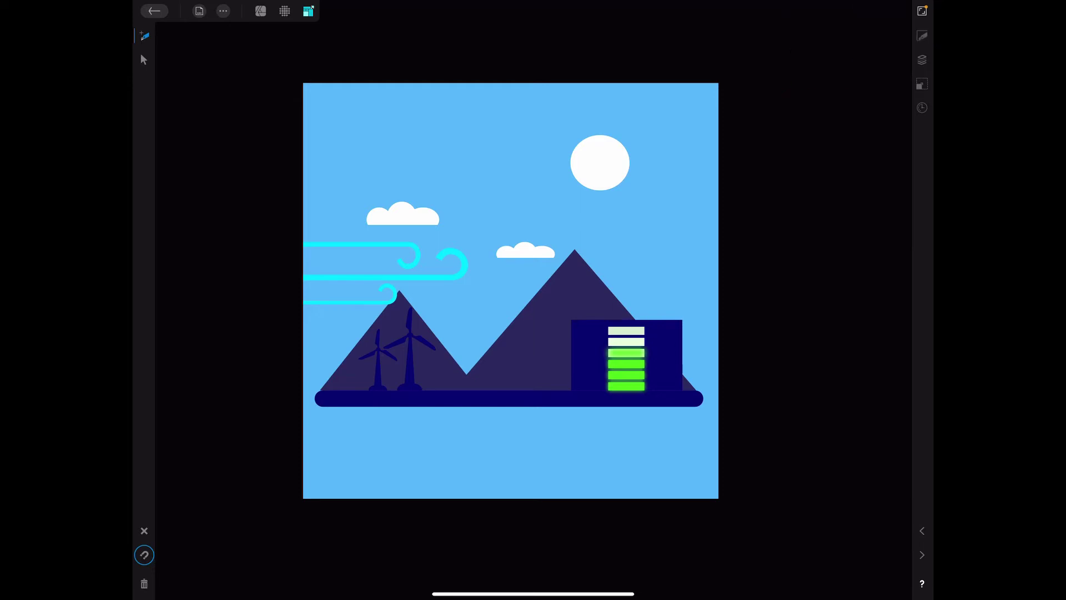
pyautogui.click(922, 36)
pyautogui.click(922, 59)
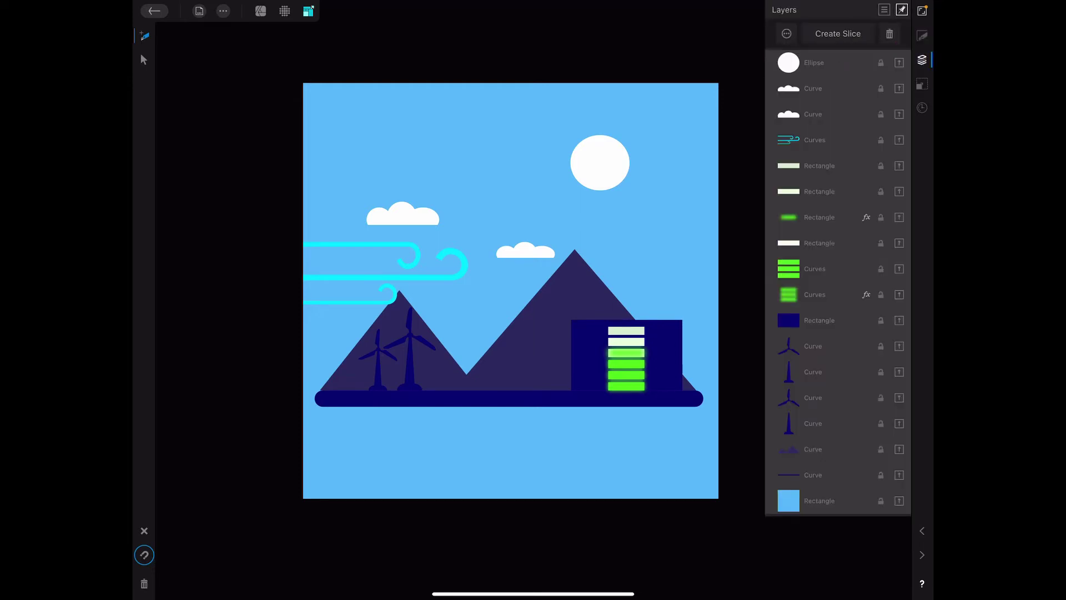
pyautogui.click(838, 33)
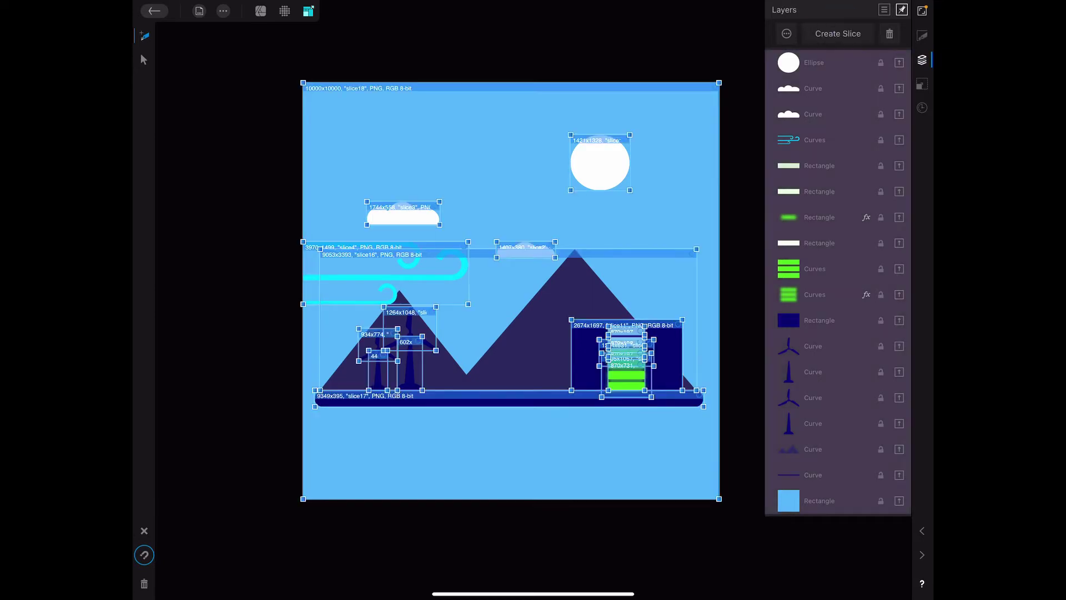
# Show the Slices list and choose Export All to bring up the folder picker.
pyautogui.click(922, 35)
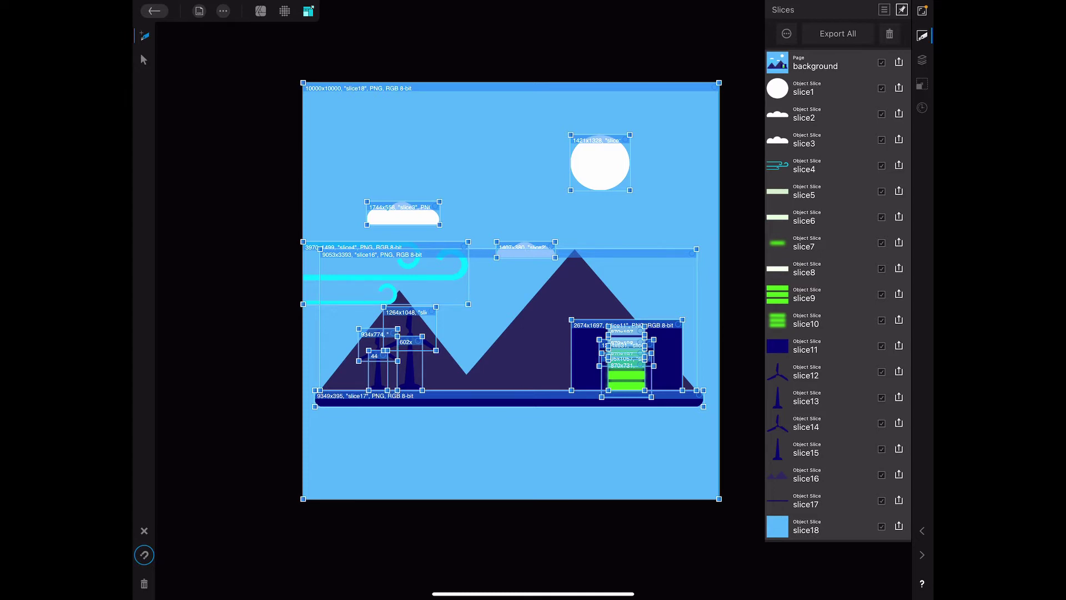
pyautogui.click(844, 33)
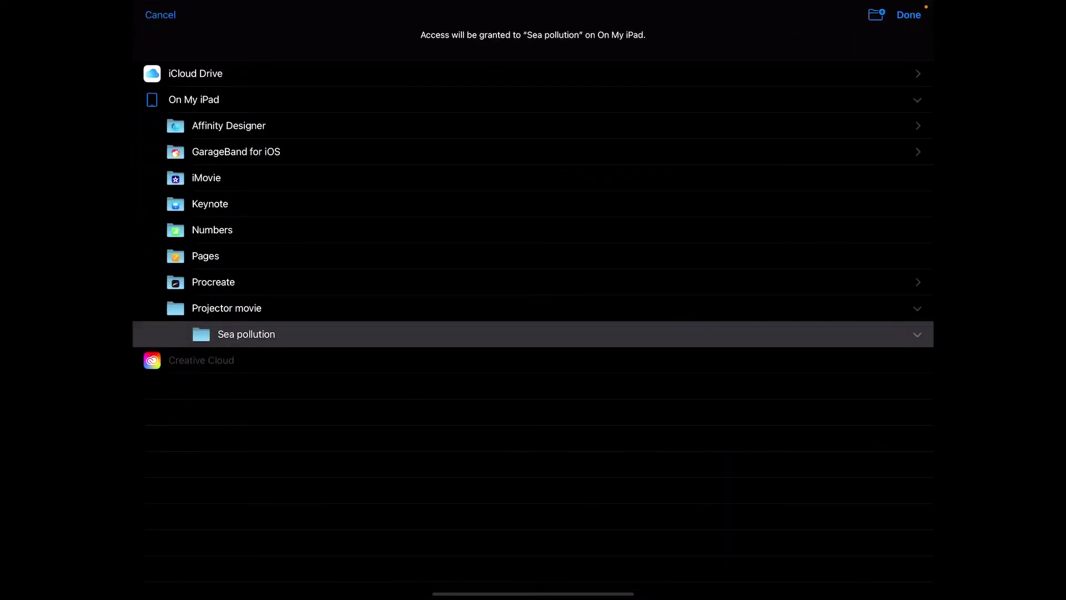
# Create a new folder named 'Winmill' inside Sea pollution for the exports.
pyautogui.click(877, 14)
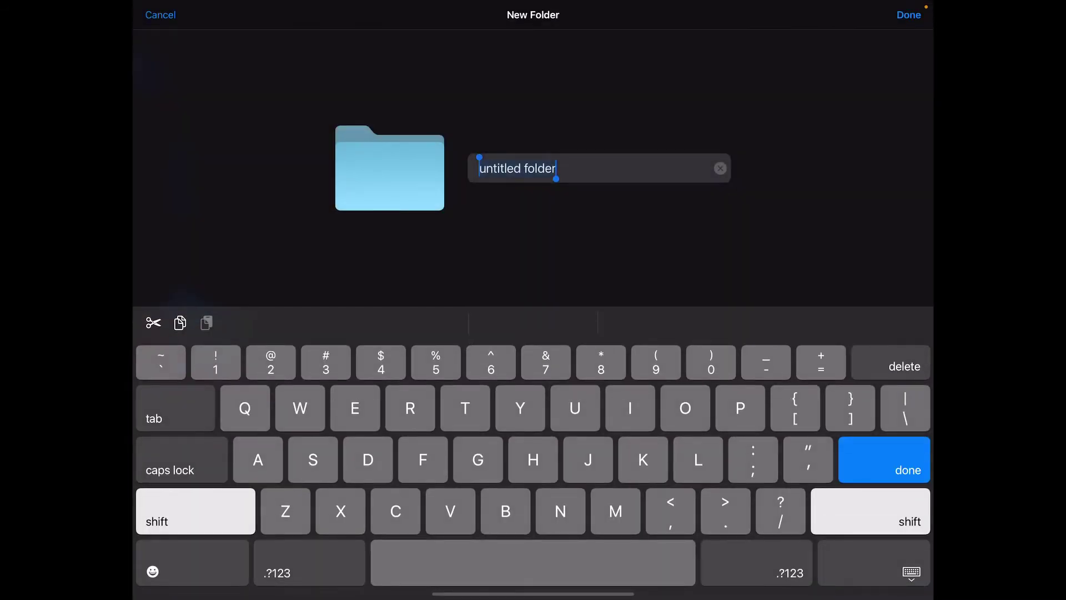
pyautogui.write('Winmi')
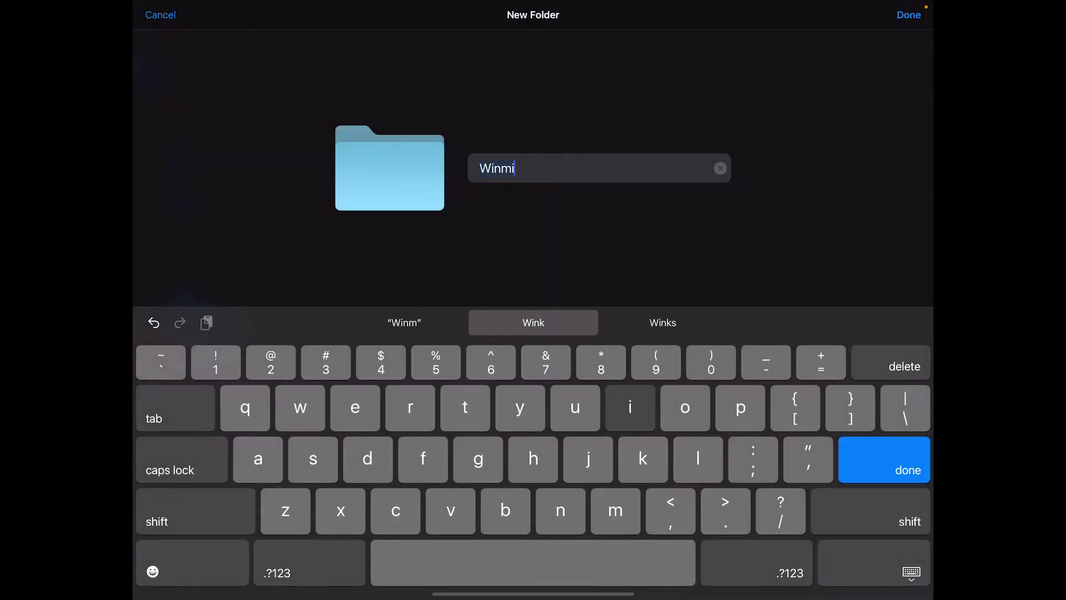
pyautogui.write('ll')
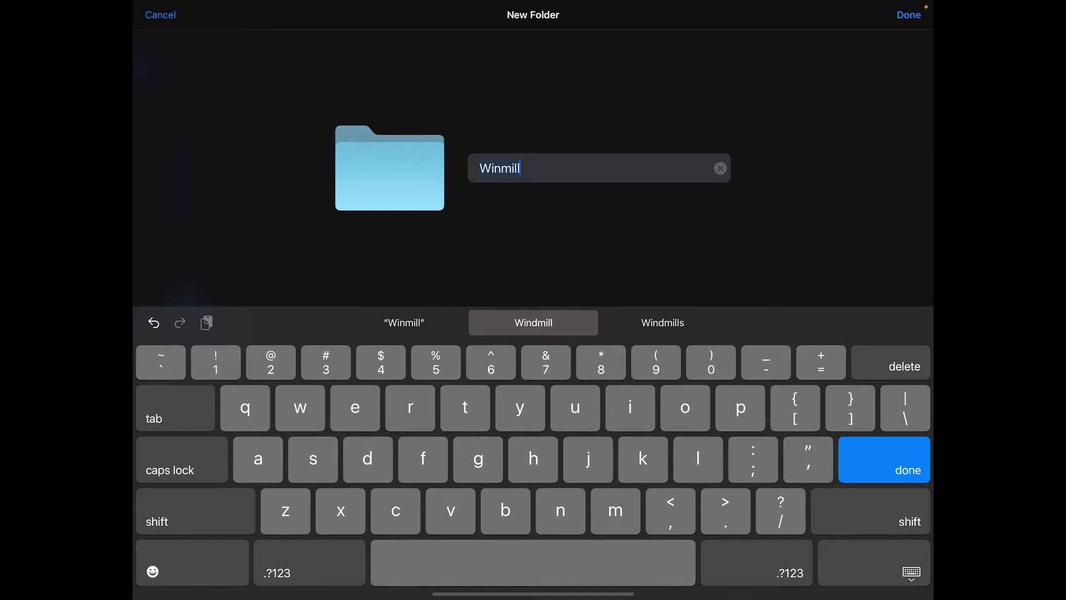
pyautogui.press('Return')
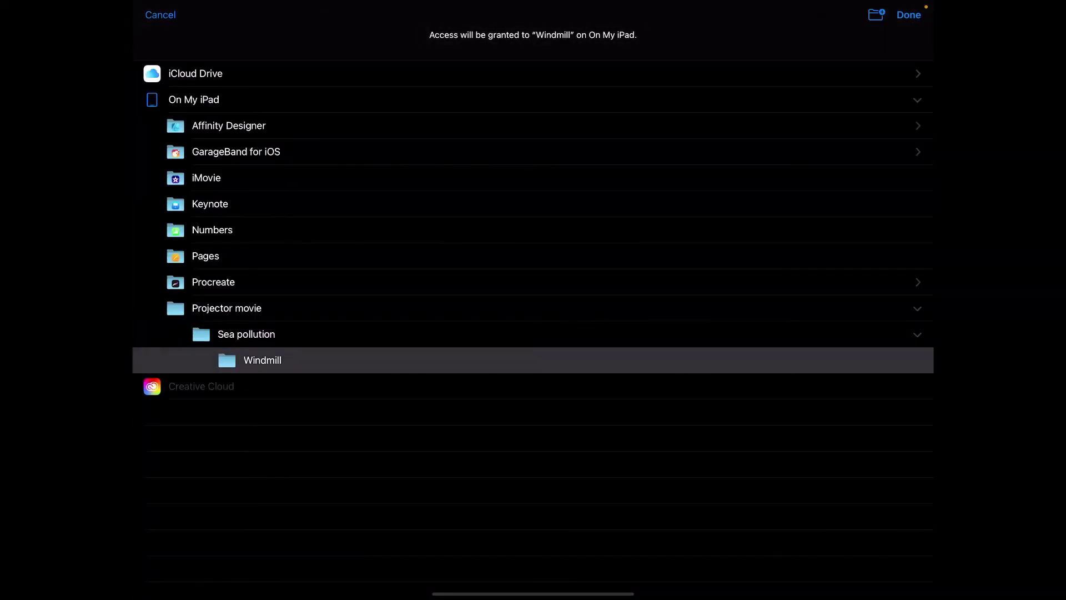
# Confirm the Windmill folder to export all slices, then close the document to the gallery.
pyautogui.click(909, 15)
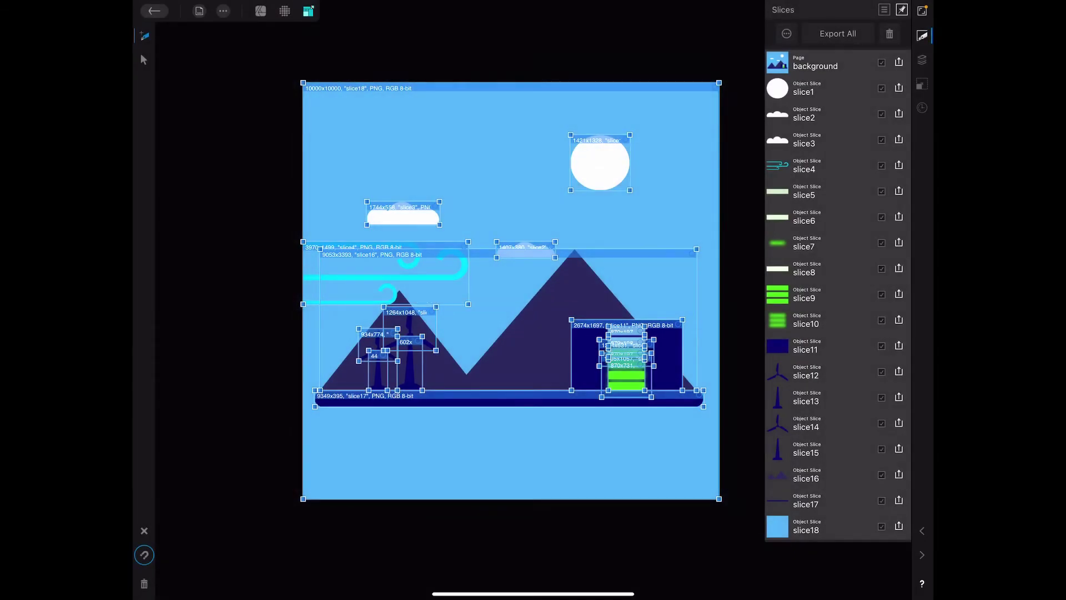
pyautogui.click(154, 11)
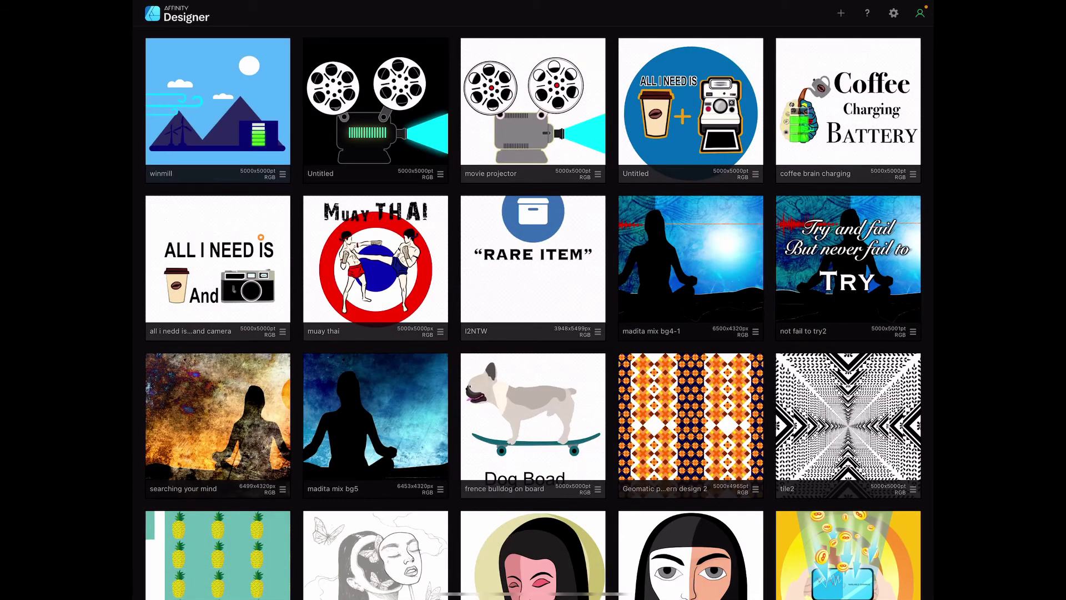
# Check in Files that Windmill holds slice1–slice18 plus background, then return home.
pyautogui.moveTo(533, 594); pyautogui.dragTo(533, 389)
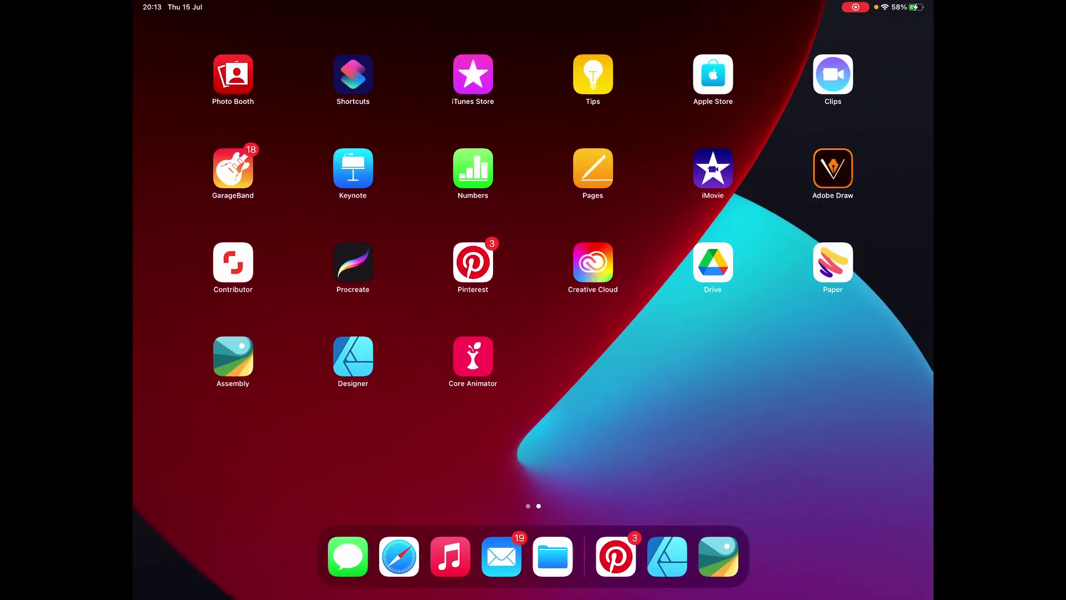
pyautogui.moveTo(389, 305); pyautogui.dragTo(722, 305)
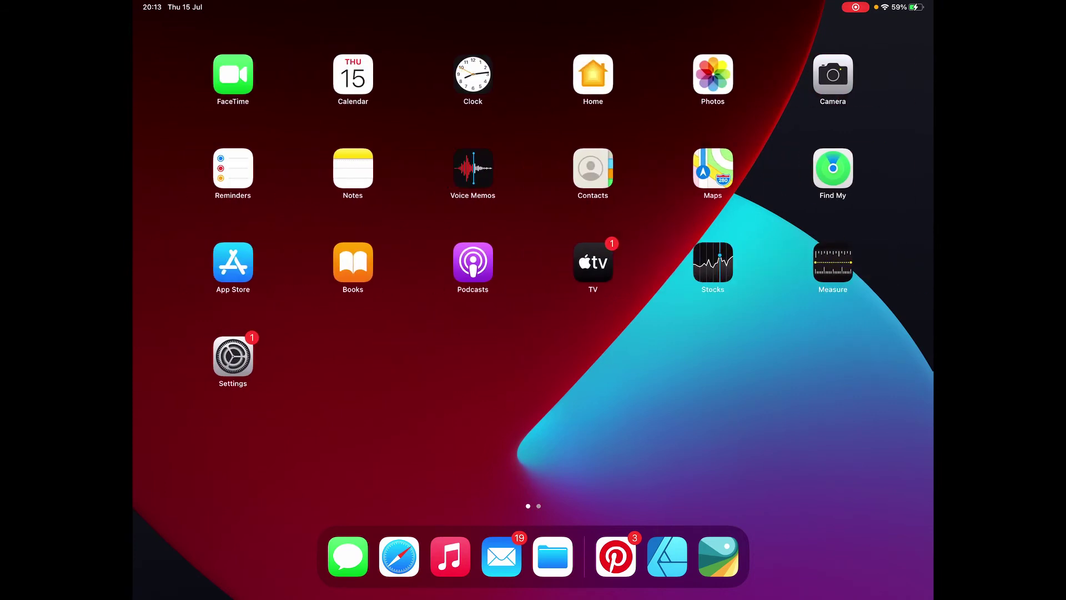
pyautogui.click(553, 556)
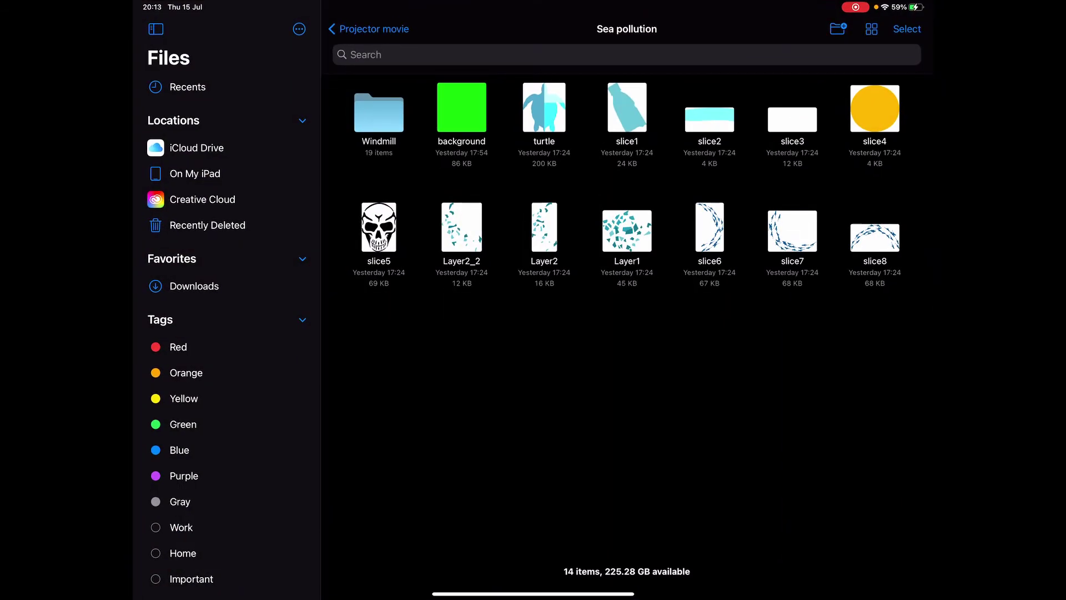
pyautogui.click(379, 114)
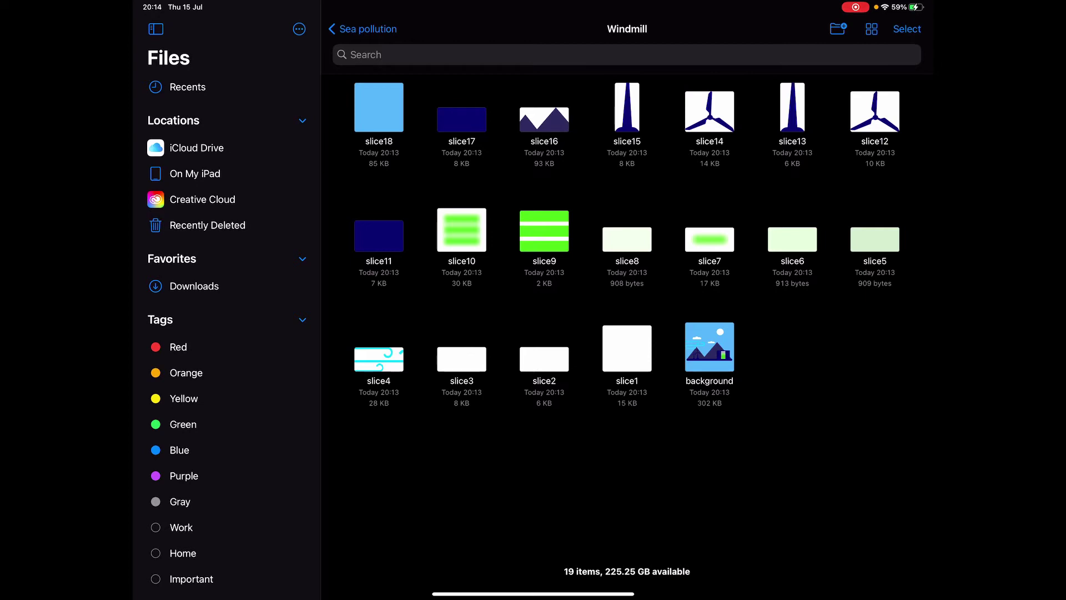
pyautogui.press('super+h')
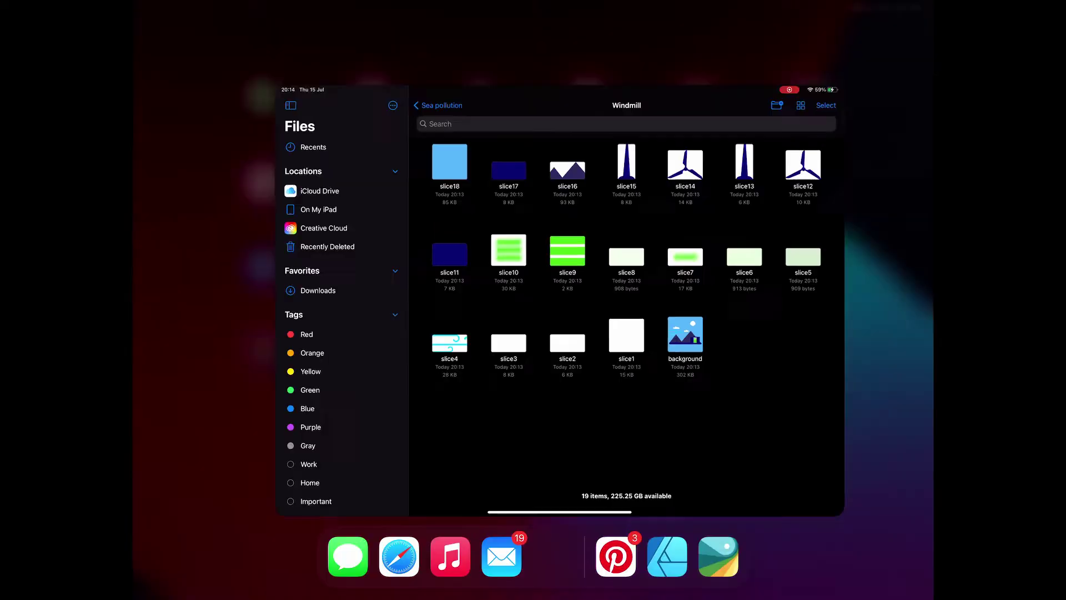
# Launch Core Animator and start a new blank project.
pyautogui.hscroll(5, 533, 222)
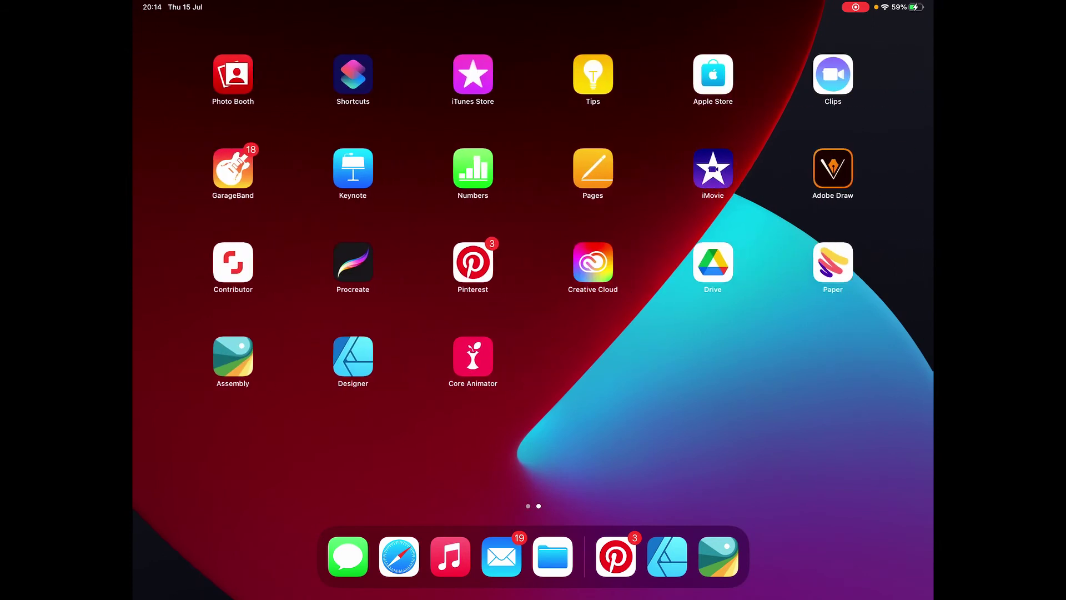
pyautogui.click(473, 356)
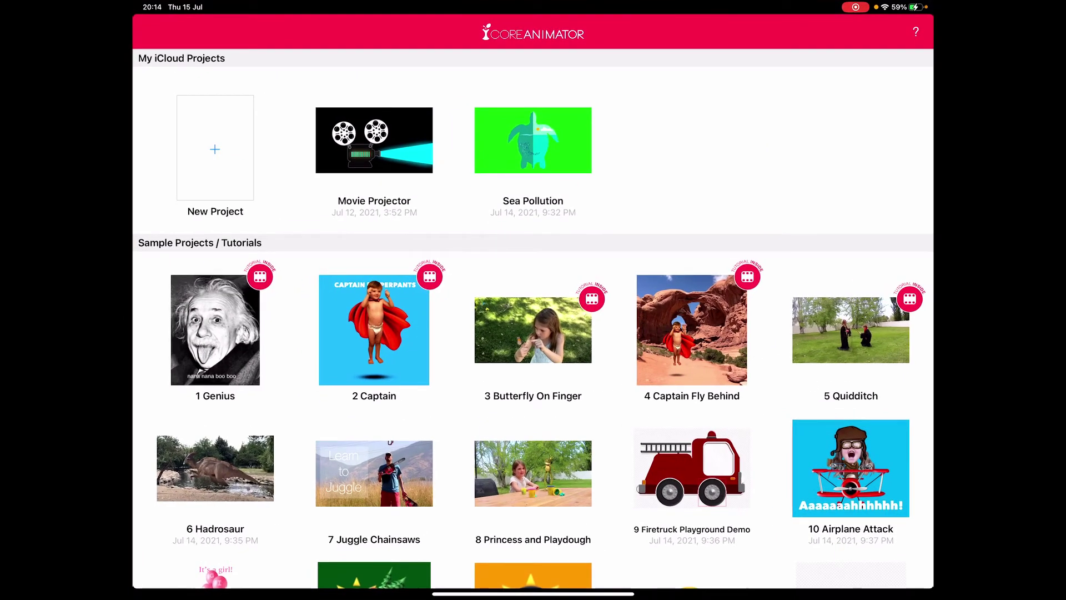
pyautogui.click(215, 149)
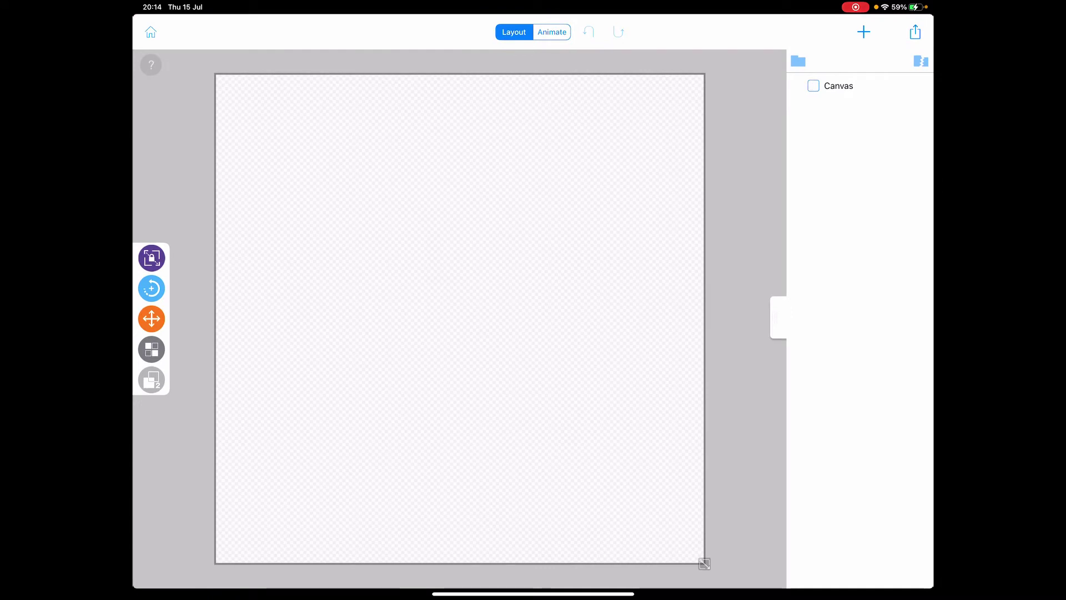
# Set the canvas width to 1920 in the canvas properties.
pyautogui.click(839, 85)
pyautogui.click(872, 95)
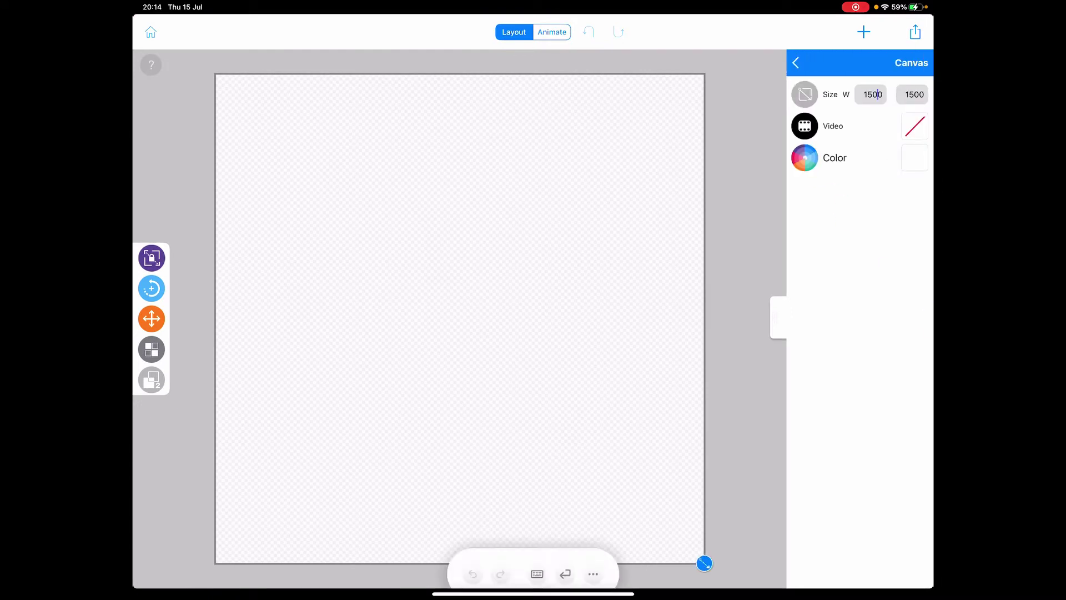
pyautogui.click(879, 95)
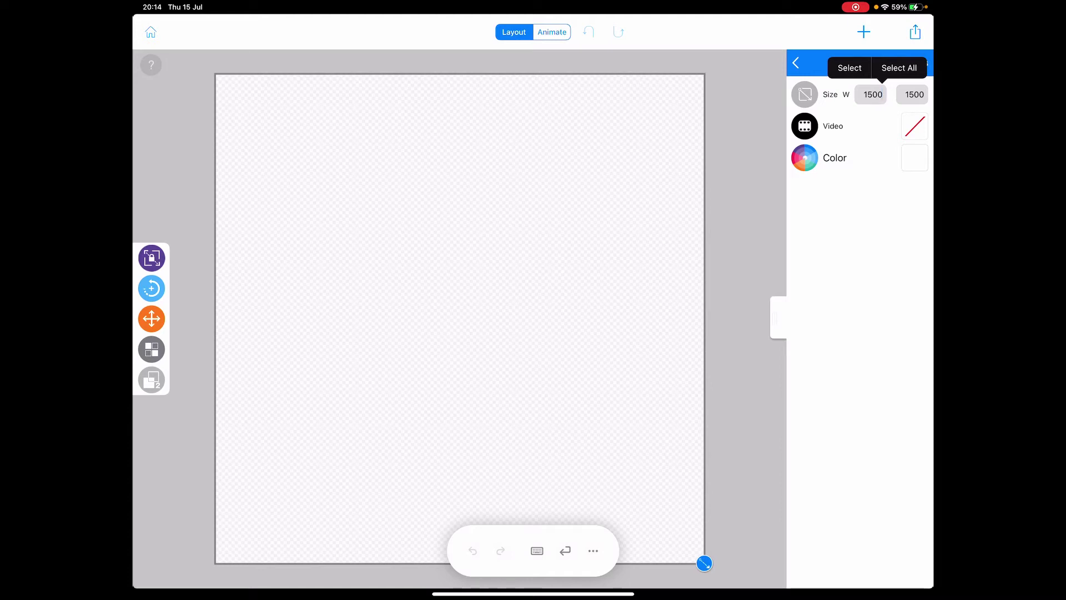
pyautogui.click(537, 550)
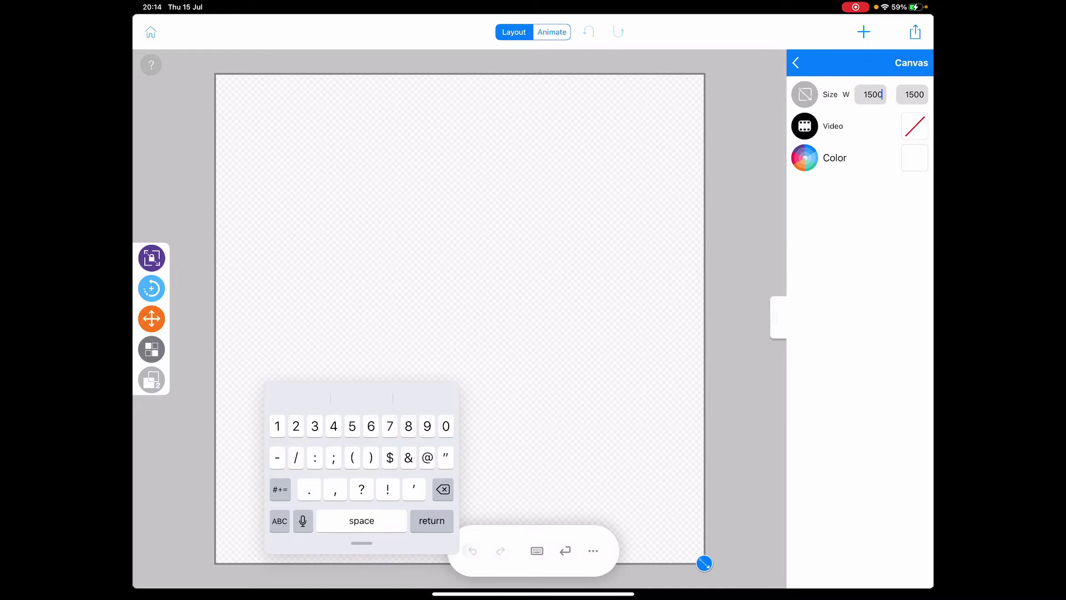
pyautogui.write('192')
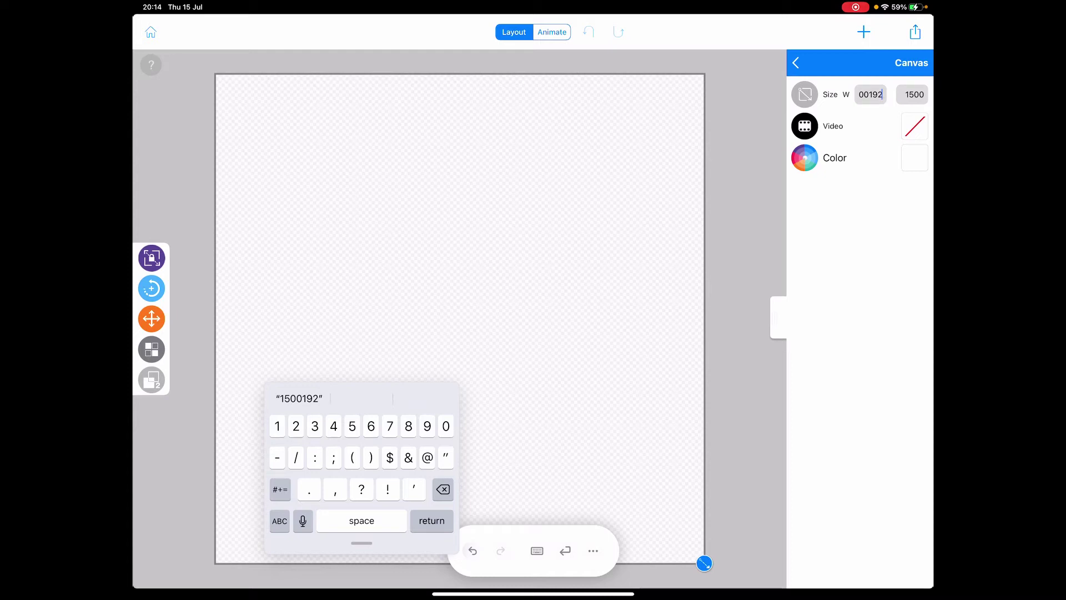
pyautogui.press('BackSpace')
pyautogui.press('BackSpace')
pyautogui.press('BackSpace')
pyautogui.press('BackSpace')
pyautogui.press('BackSpace')
pyautogui.press('BackSpace')
pyautogui.press('BackSpace')
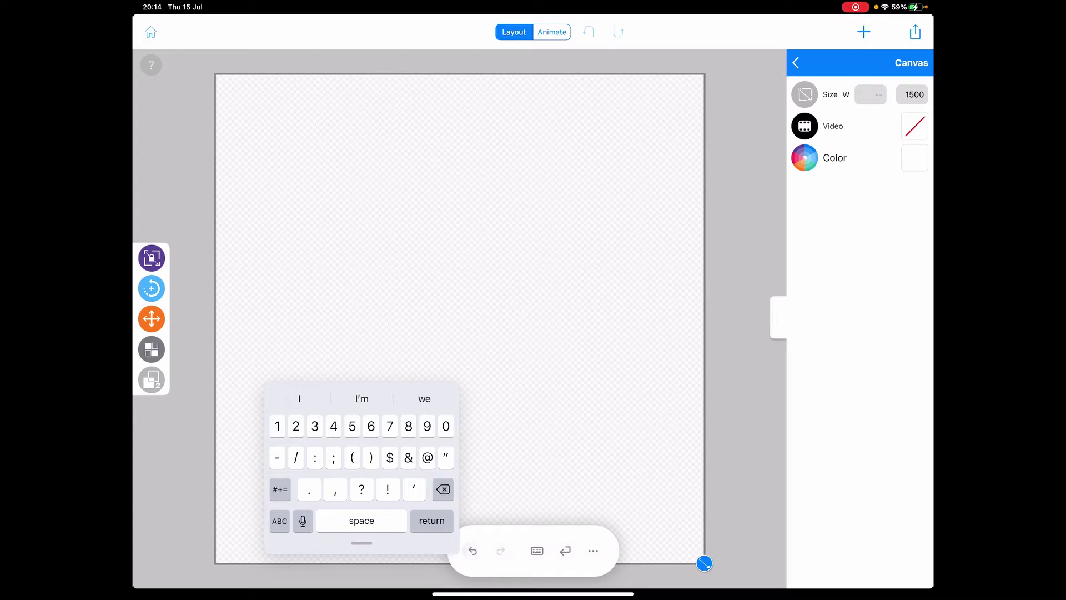
pyautogui.write('19')
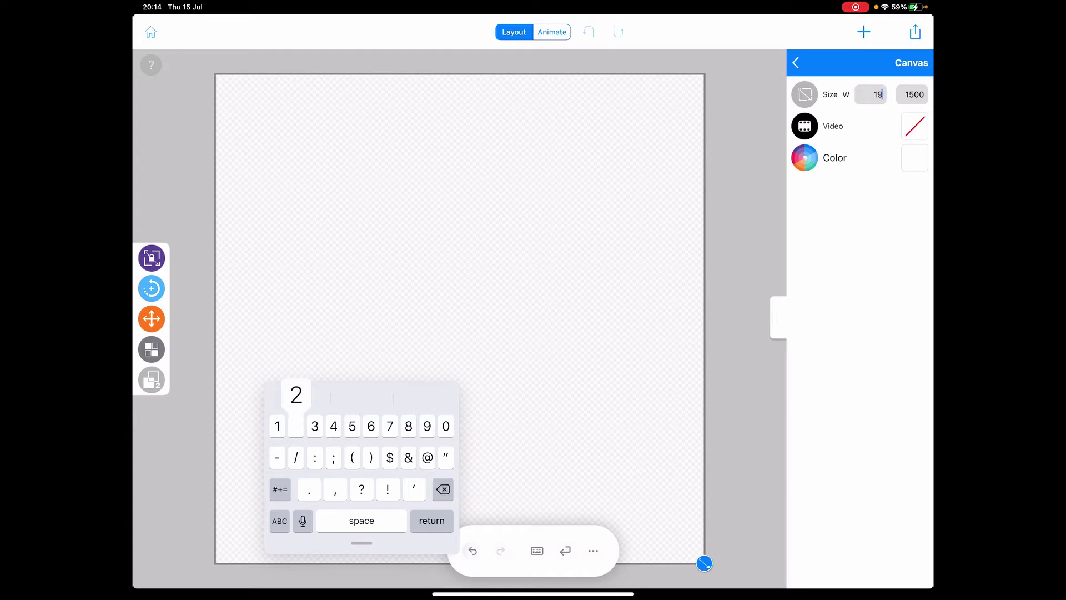
pyautogui.write('20')
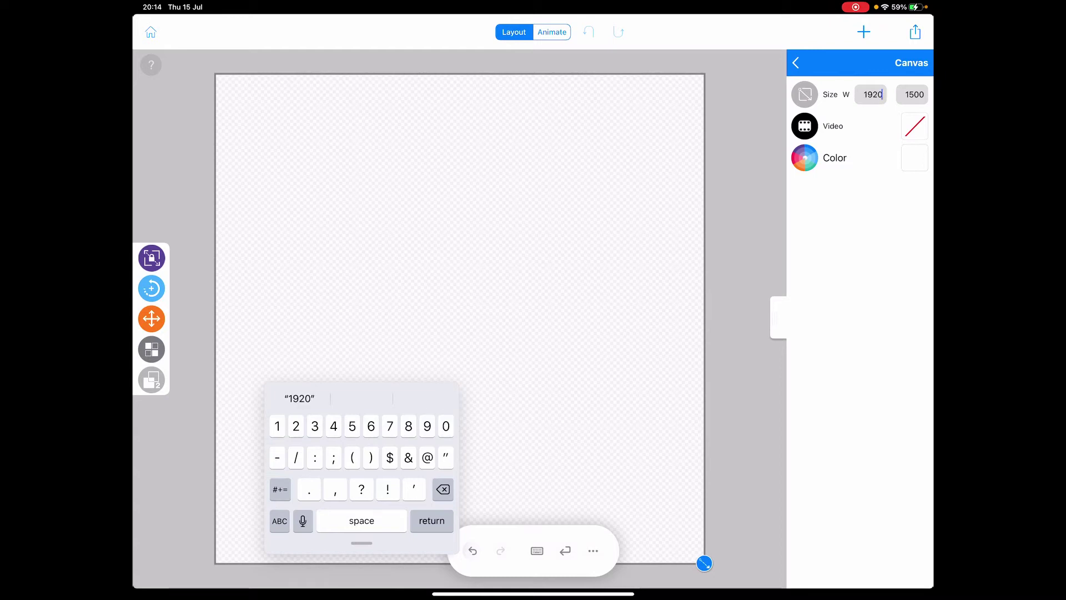
pyautogui.press('Return')
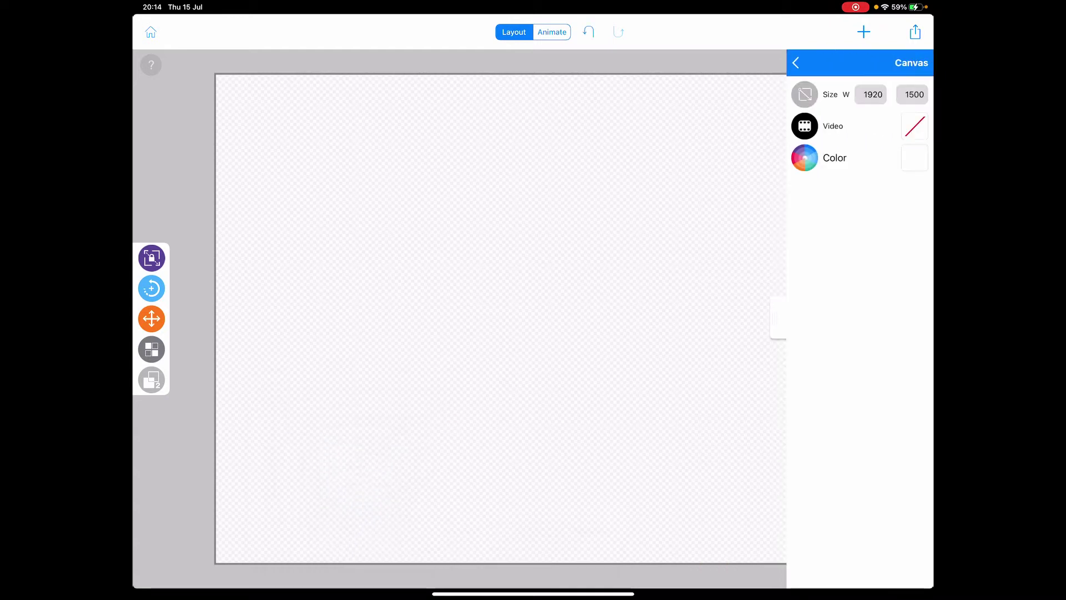
# Set the canvas height to 1080 and go back to the layers list.
pyautogui.click(912, 94)
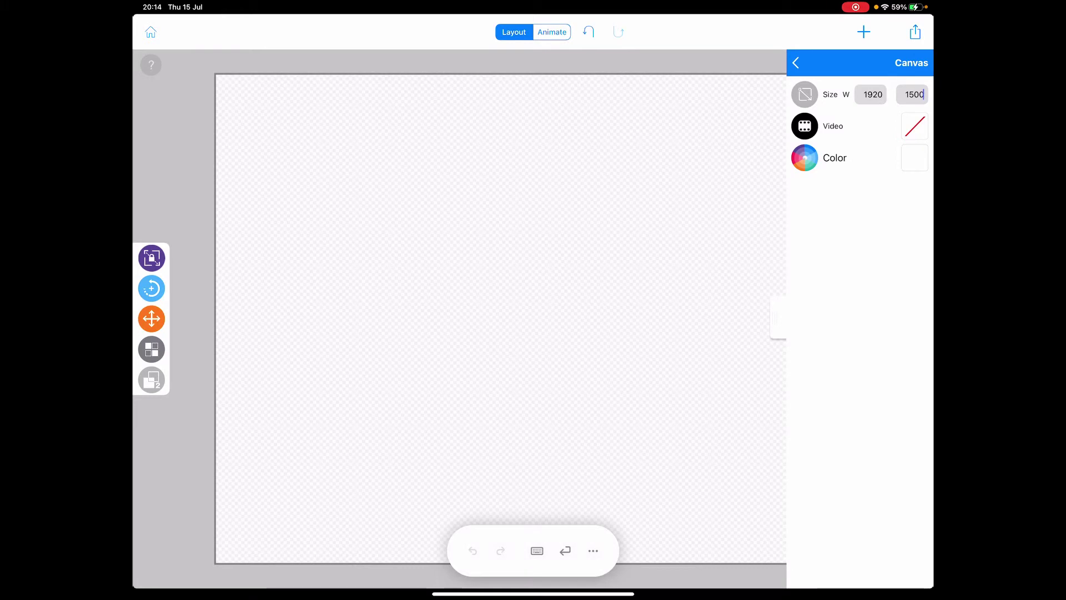
pyautogui.click(537, 550)
pyautogui.press('BackSpace')
pyautogui.press('BackSpace')
pyautogui.press('BackSpace')
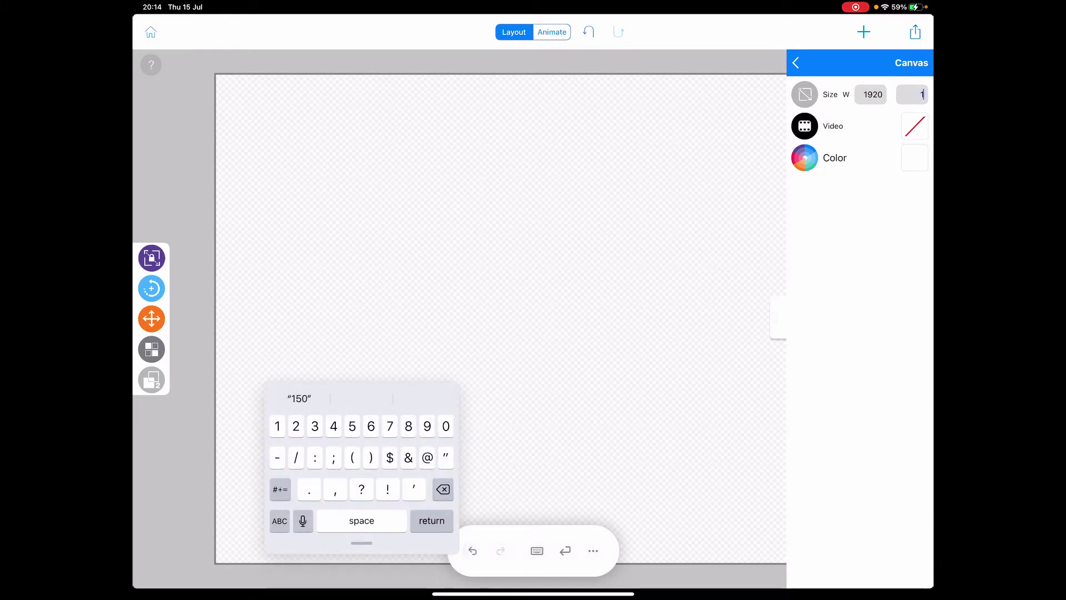
pyautogui.write('10')
pyautogui.write('80')
pyautogui.click(905, 94)
pyautogui.press('BackSpace')
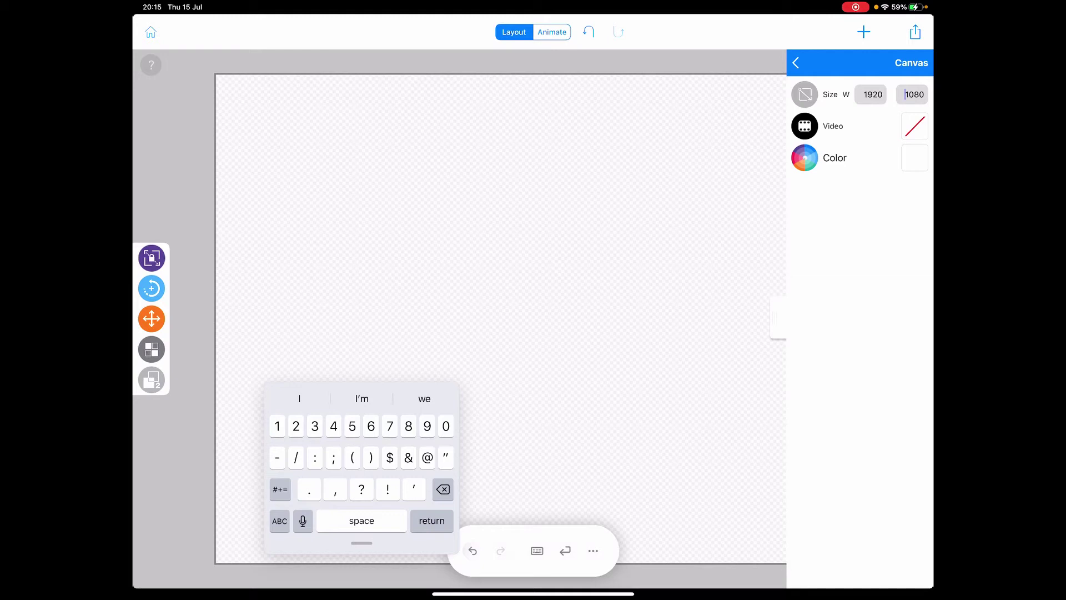
pyautogui.click(796, 62)
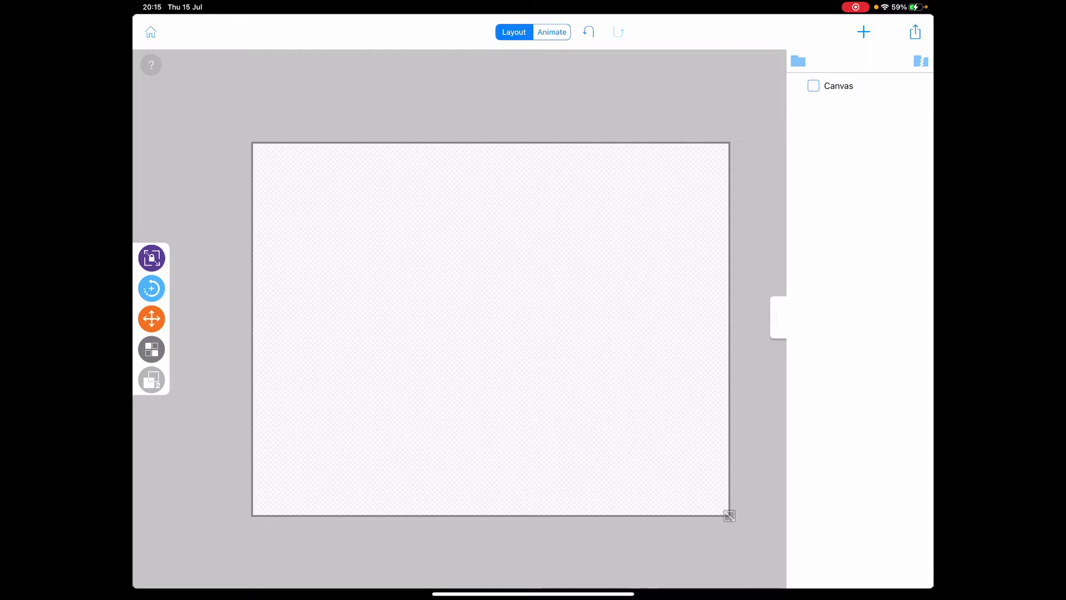
# Import the light blue slice18 image from the Windmill folder as is.
pyautogui.click(863, 32)
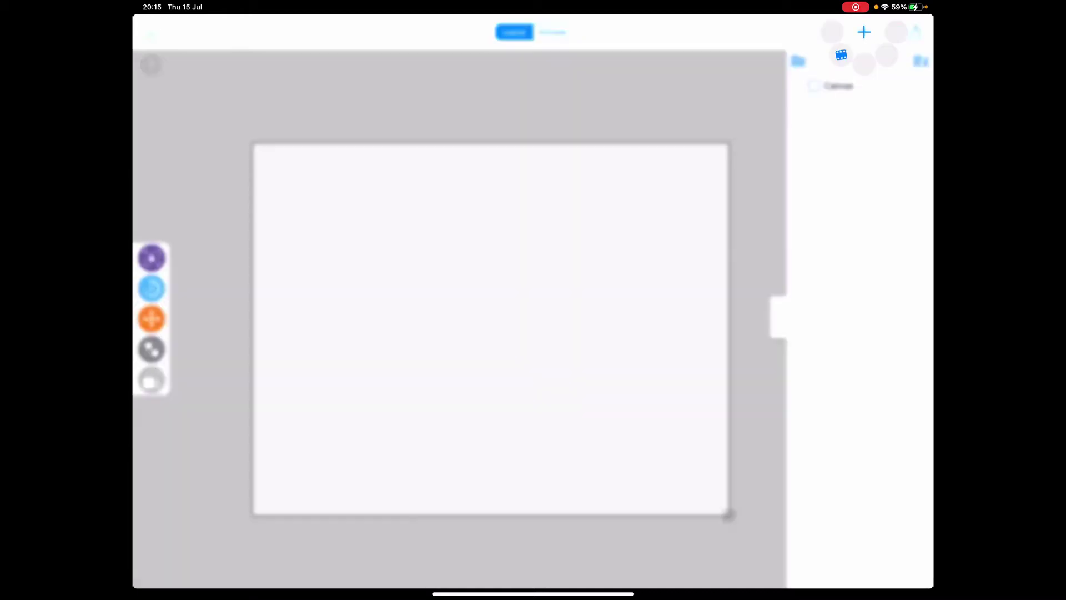
pyautogui.click(894, 59)
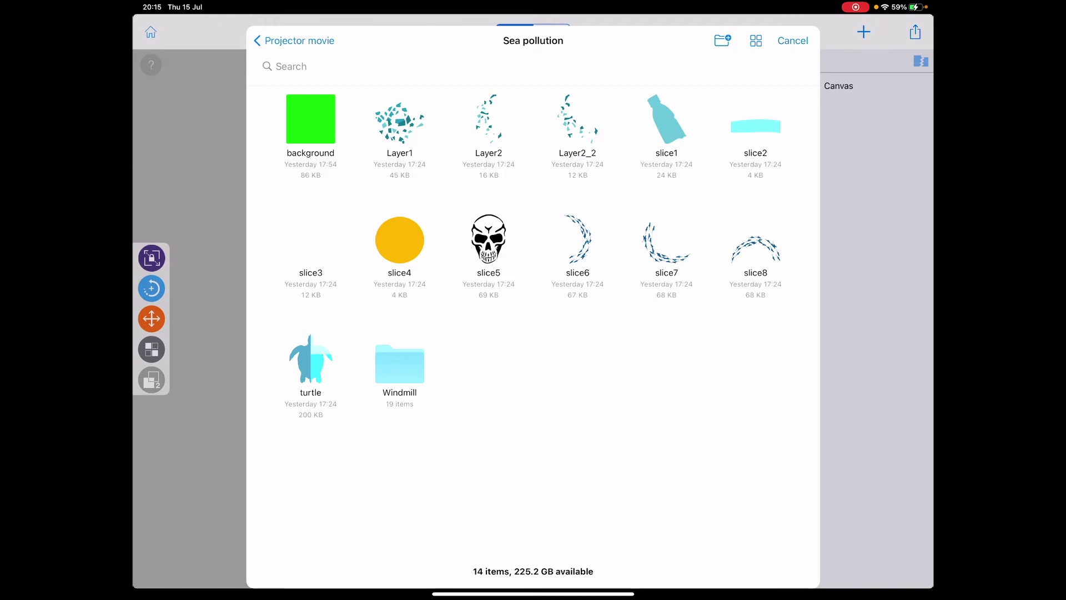
pyautogui.click(299, 41)
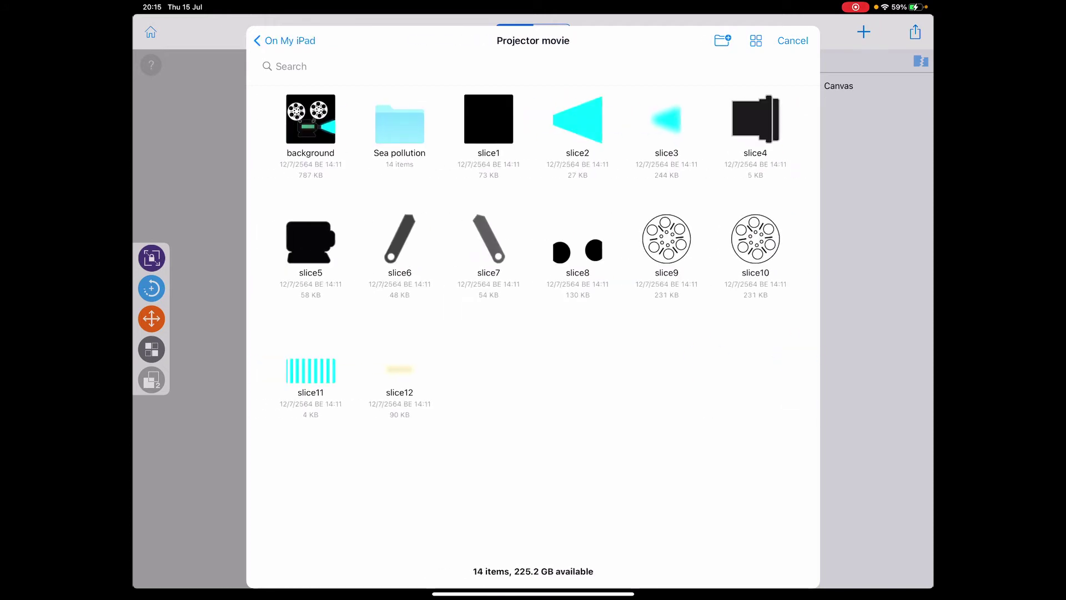
pyautogui.click(285, 40)
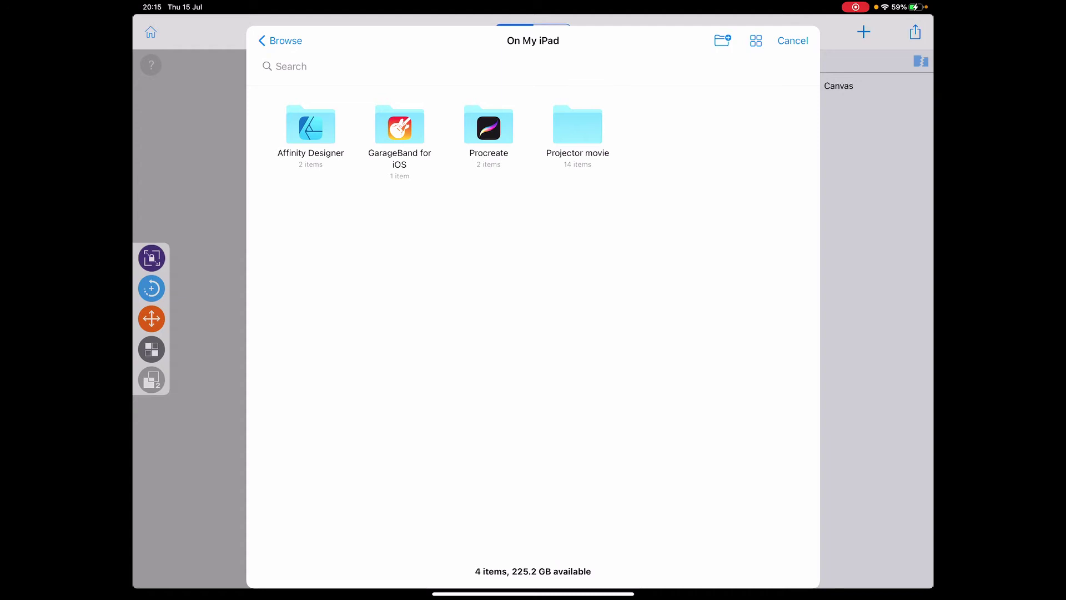
pyautogui.click(577, 127)
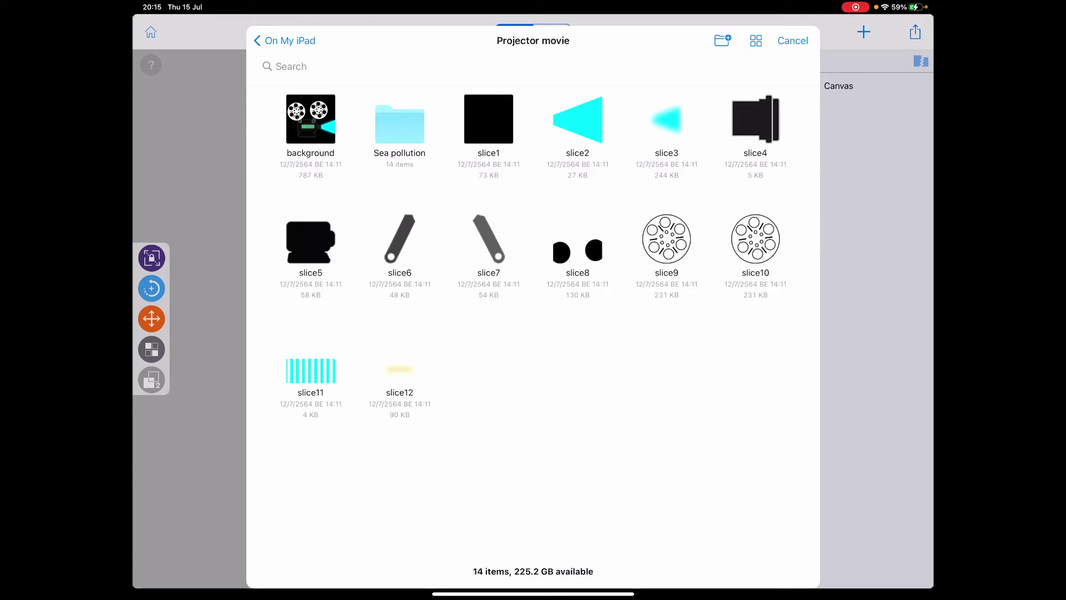
pyautogui.click(285, 40)
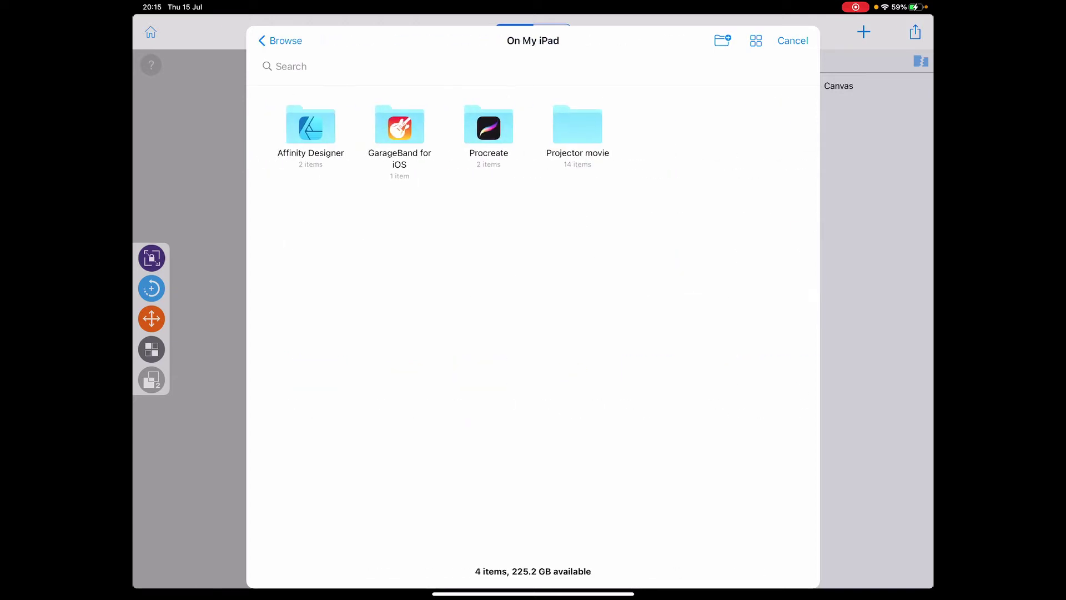
pyautogui.click(578, 125)
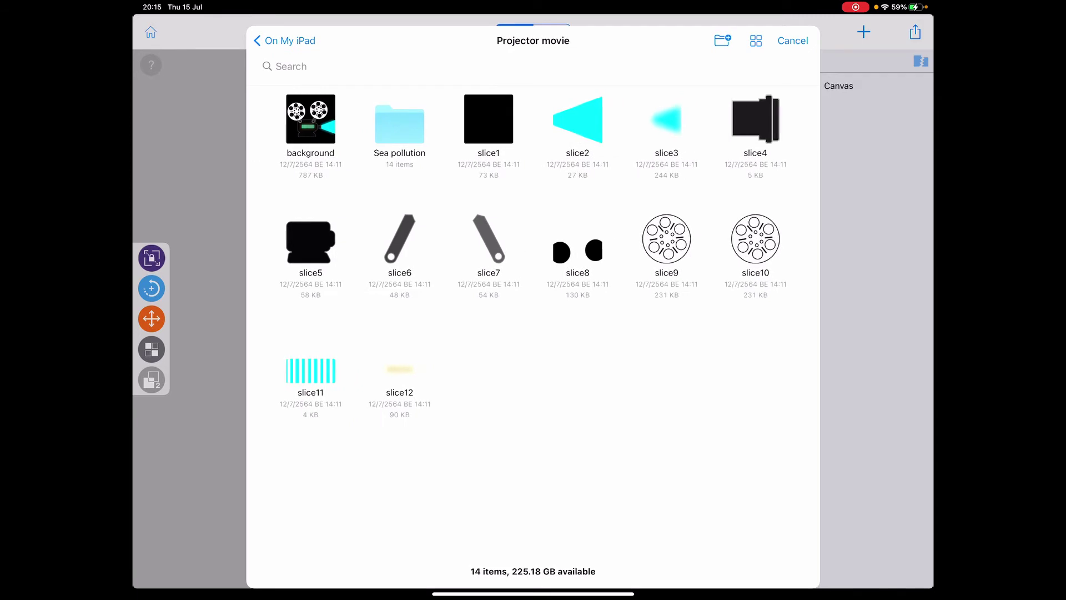
pyautogui.click(399, 125)
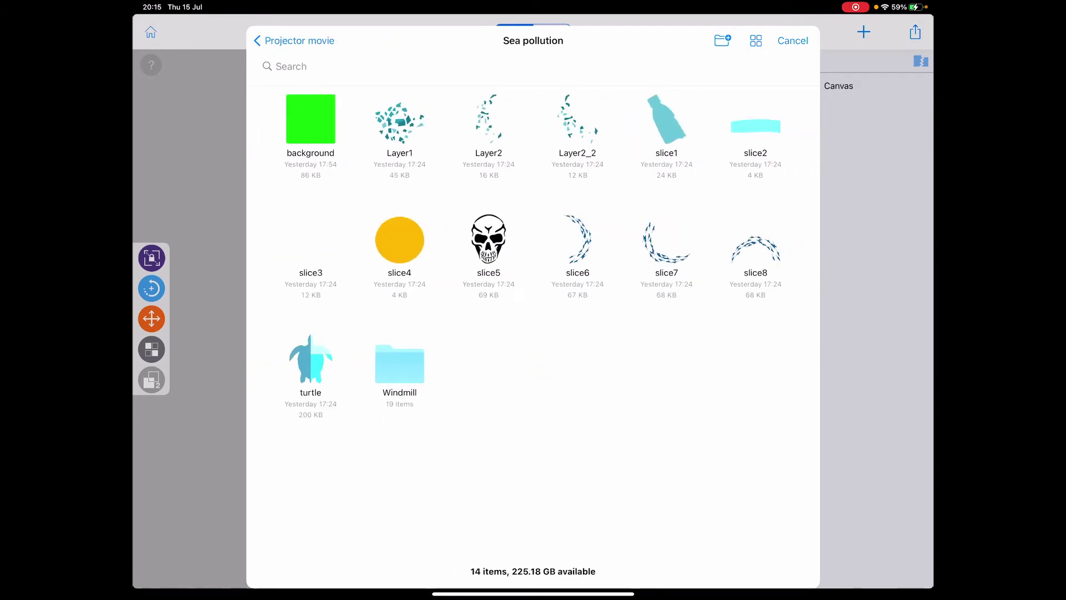
pyautogui.click(399, 363)
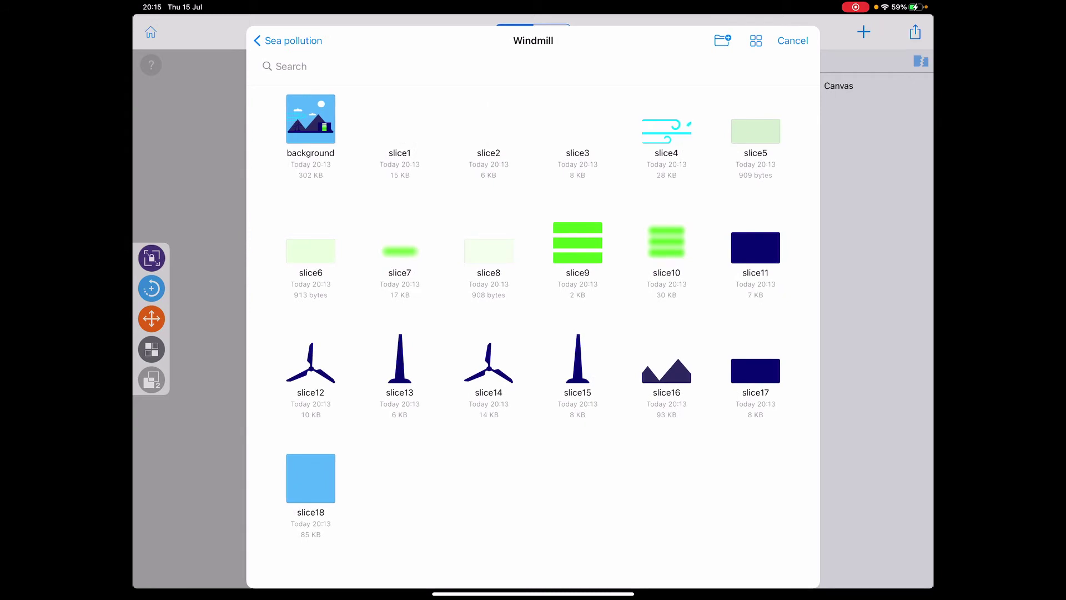
pyautogui.click(310, 478)
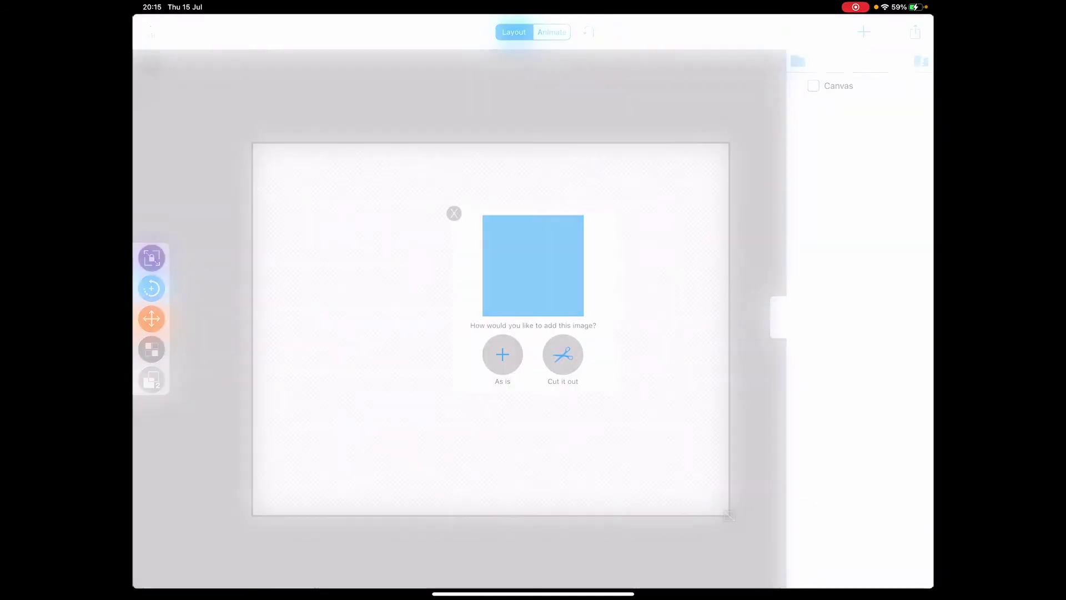
pyautogui.click(503, 354)
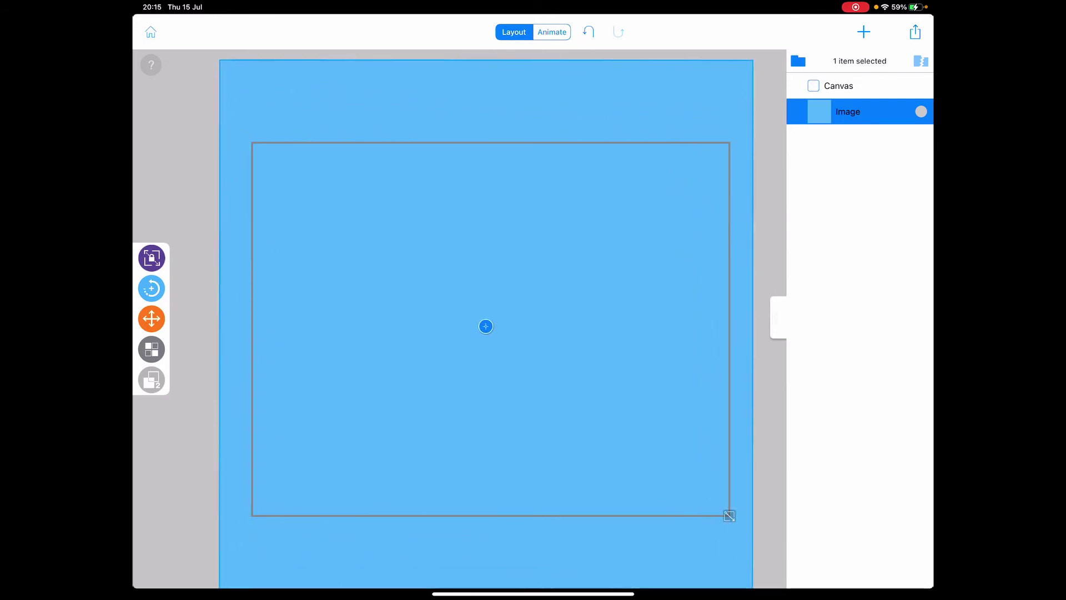
# Squash the sky image vertically to 55%.
pyautogui.click(152, 257)
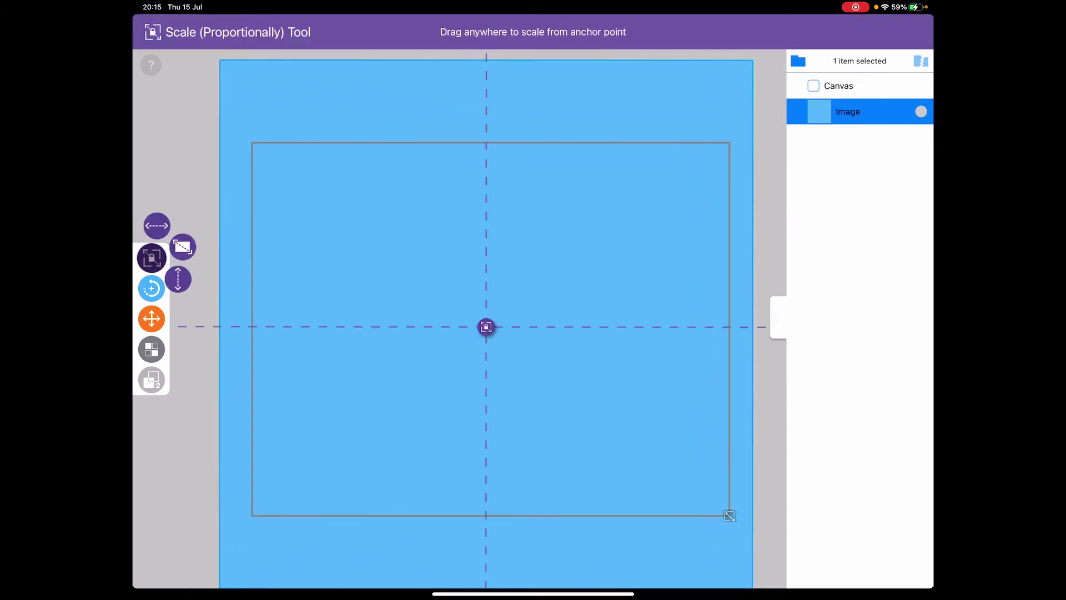
pyautogui.click(151, 258)
pyautogui.click(178, 279)
pyautogui.moveTo(485, 327); pyautogui.dragTo(486, 313)
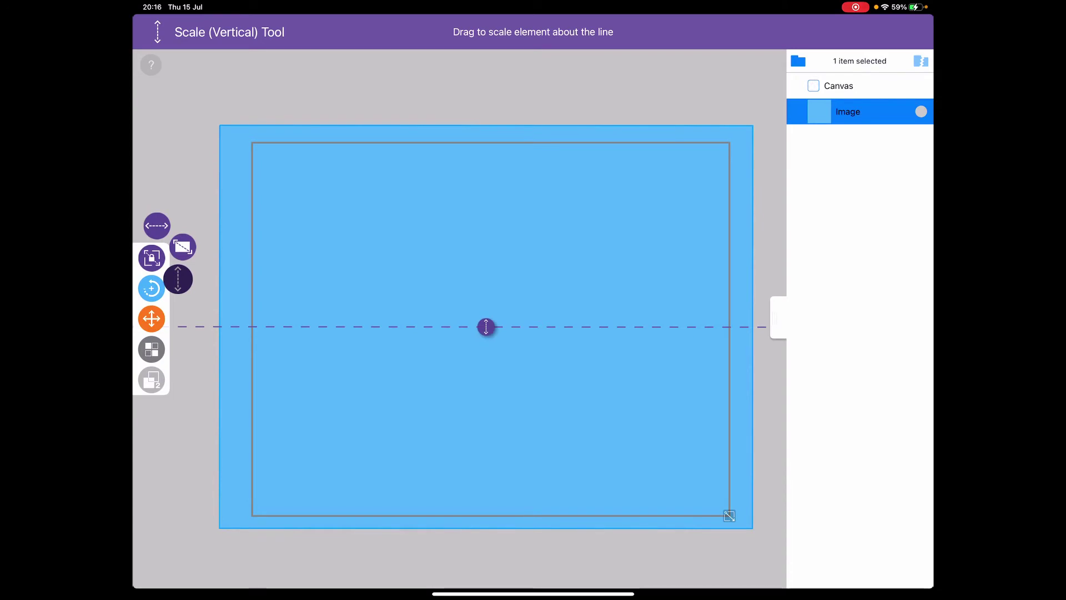
pyautogui.click(864, 32)
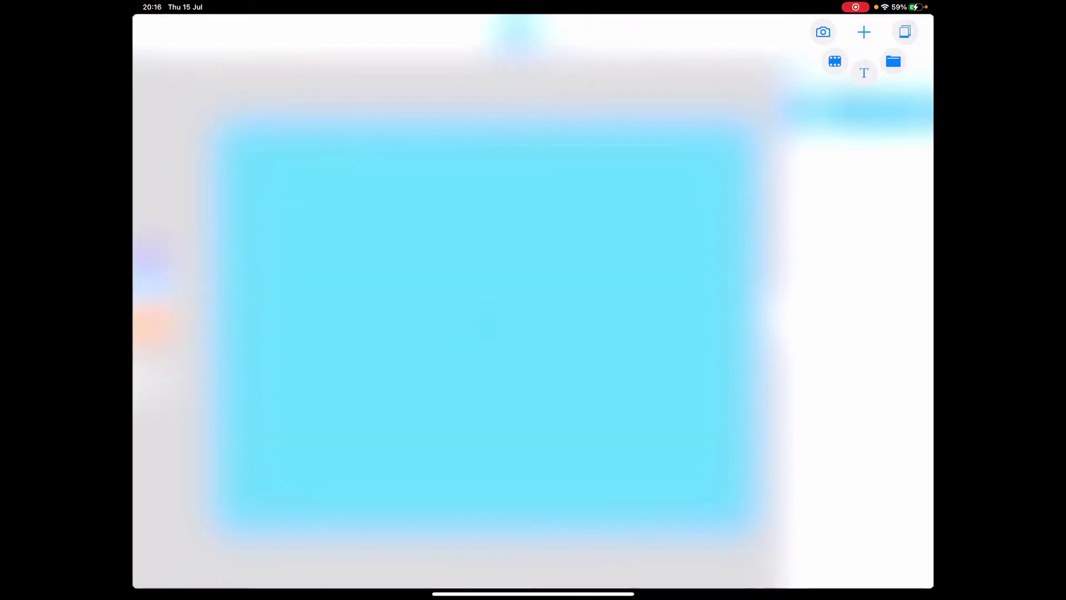
# Import the slice16 mountains and the navy bar images as is.
pyautogui.click(893, 61)
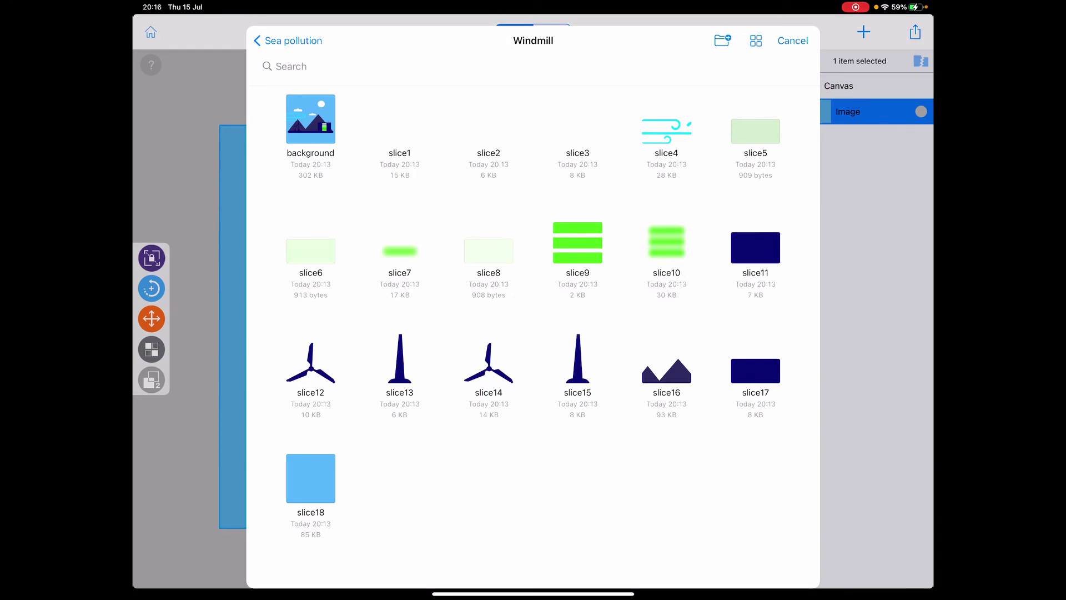
pyautogui.click(667, 370)
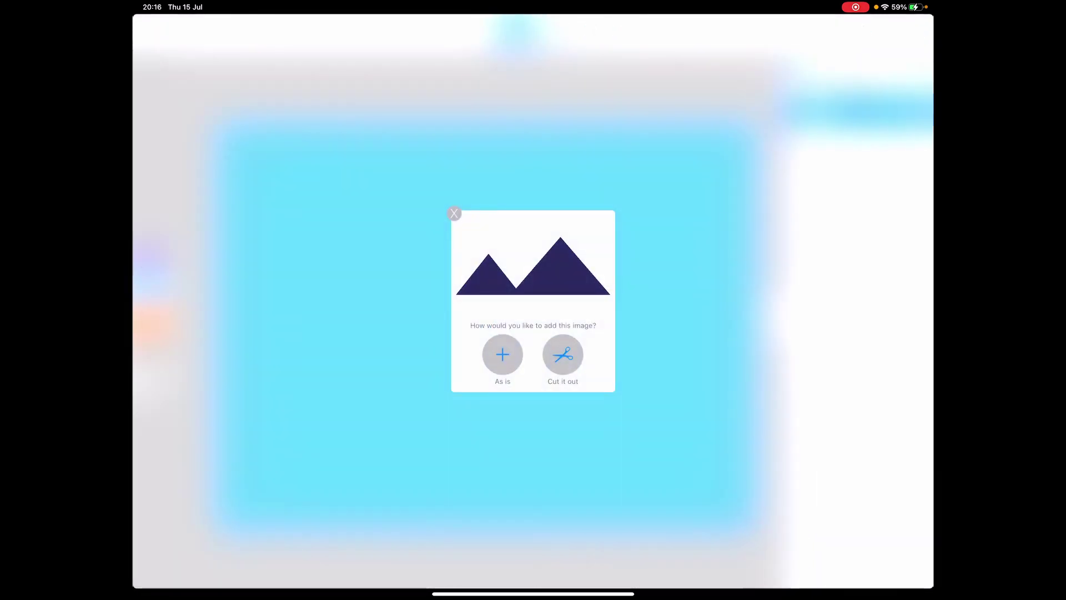
pyautogui.click(503, 355)
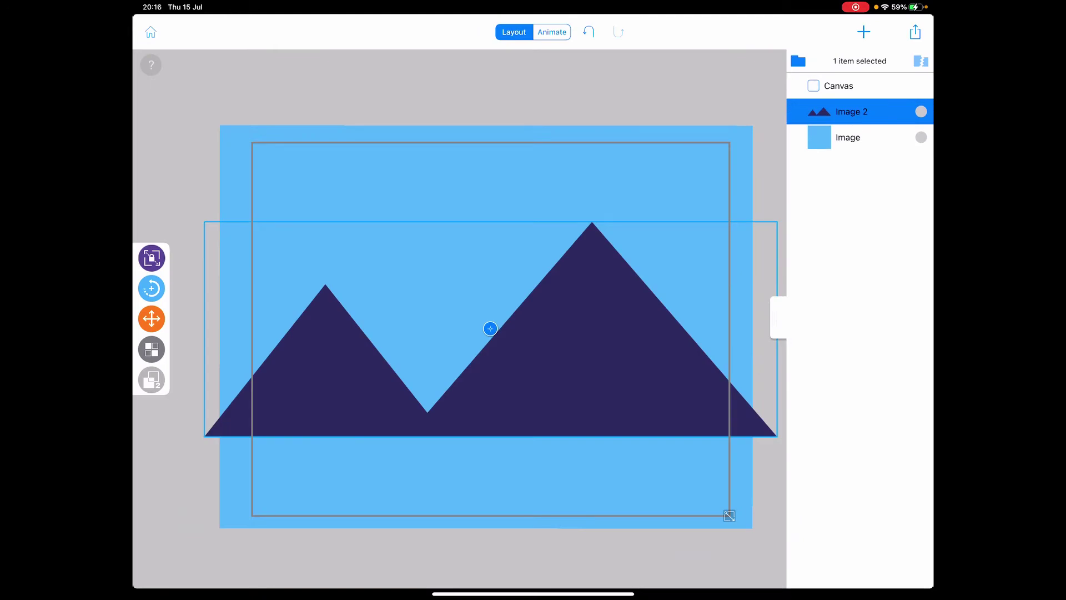
pyautogui.click(864, 32)
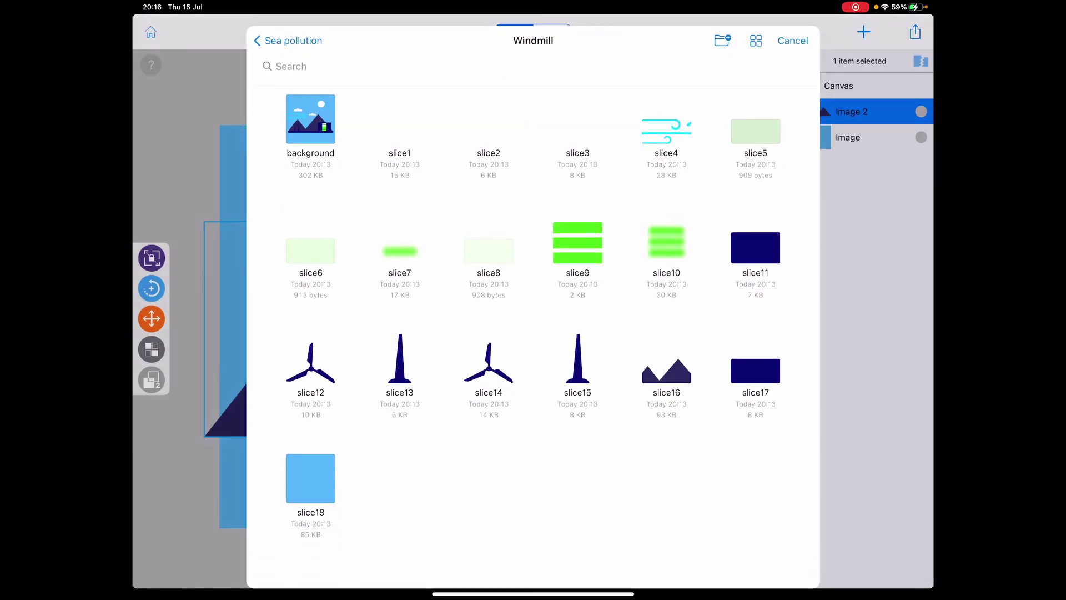
pyautogui.click(756, 370)
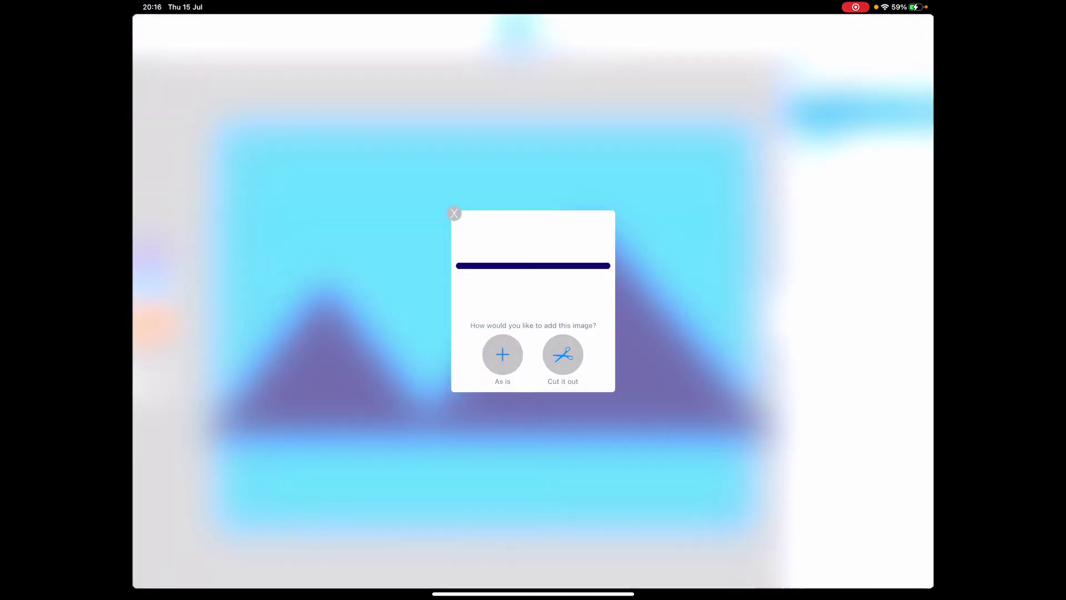
pyautogui.click(503, 355)
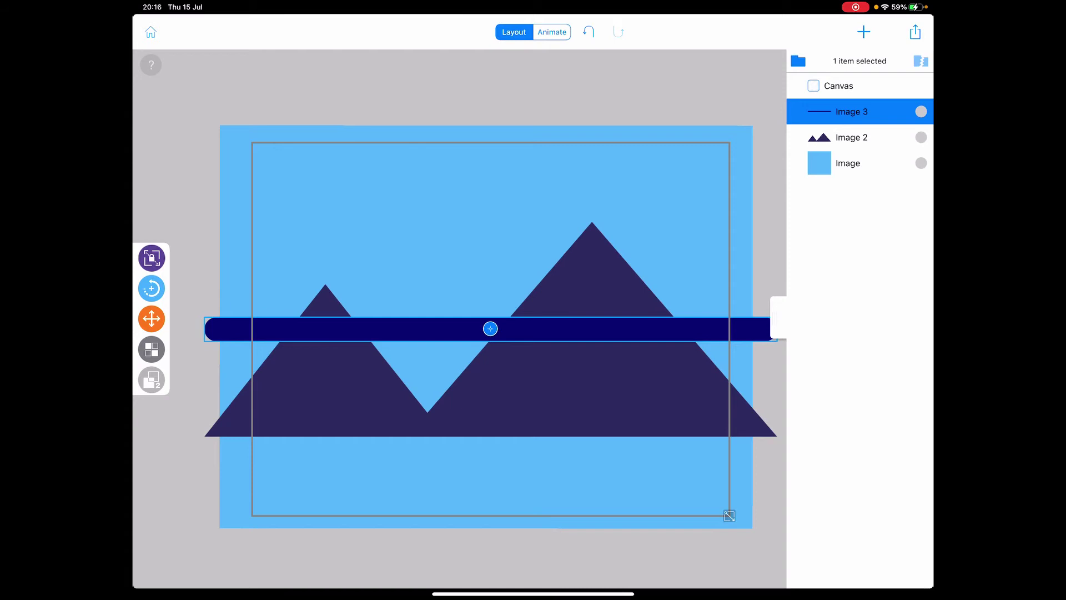
# Put the navy bar layer behind the mountains and lower it to their base.
pyautogui.click(151, 257)
pyautogui.click(152, 257)
pyautogui.moveTo(851, 112); pyautogui.dragTo(851, 139)
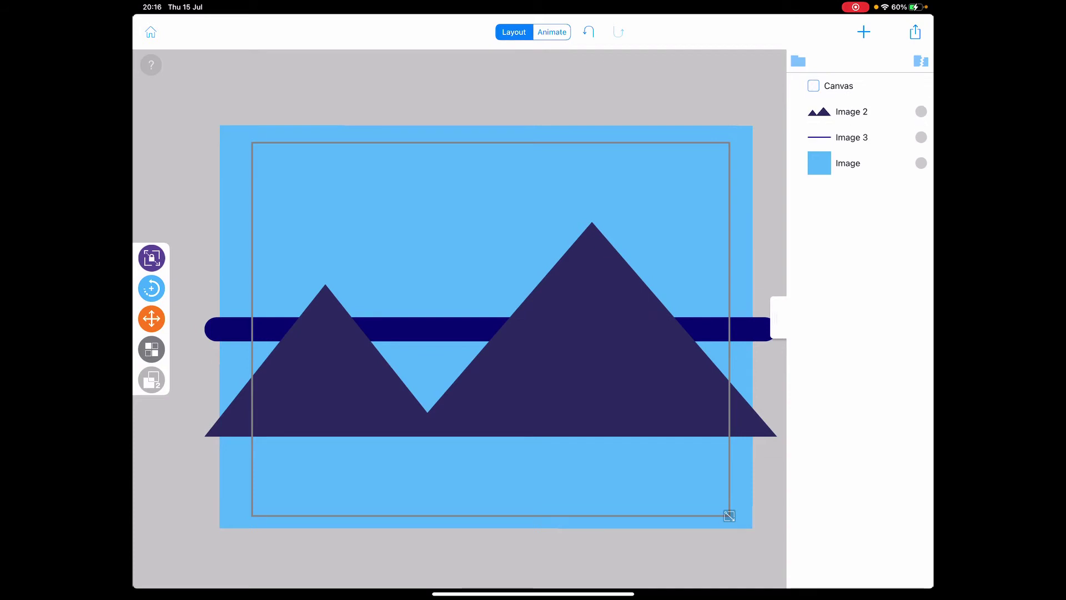
pyautogui.click(851, 137)
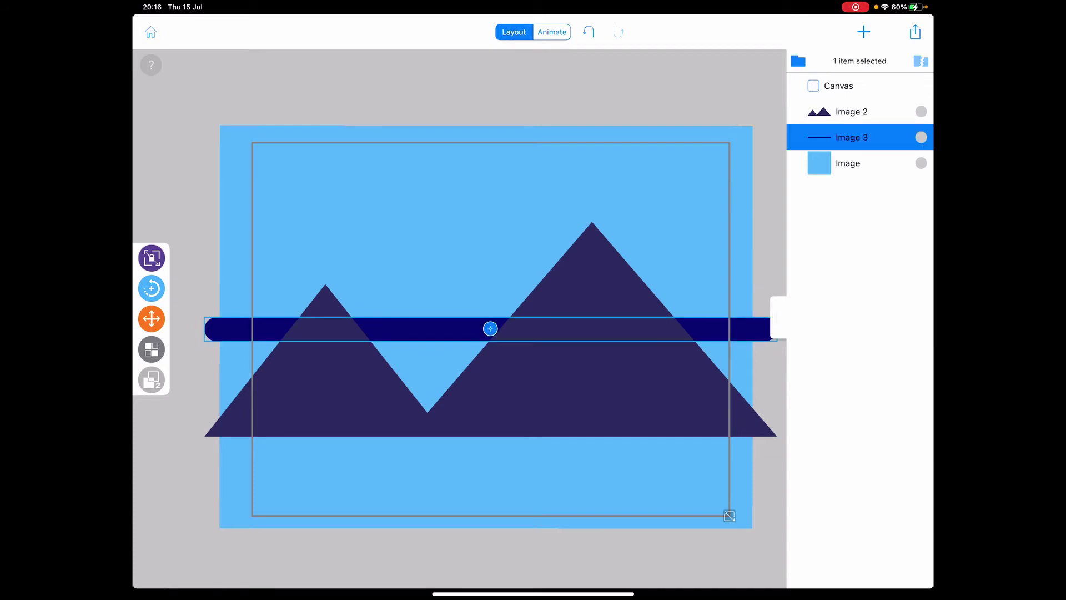
pyautogui.click(152, 258)
pyautogui.click(152, 257)
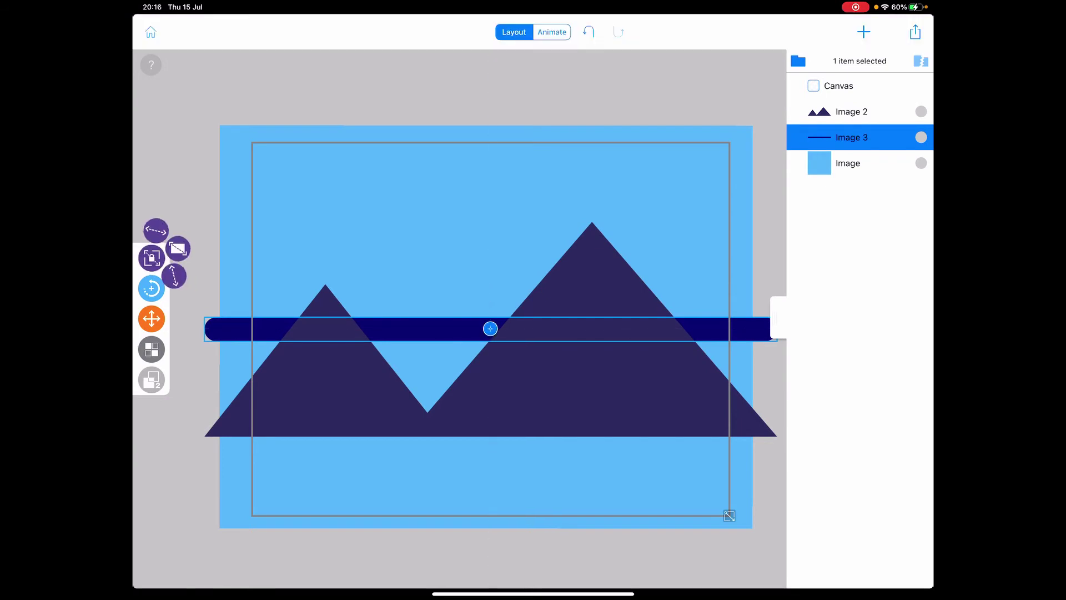
pyautogui.click(152, 318)
pyautogui.moveTo(491, 329); pyautogui.dragTo(500, 446)
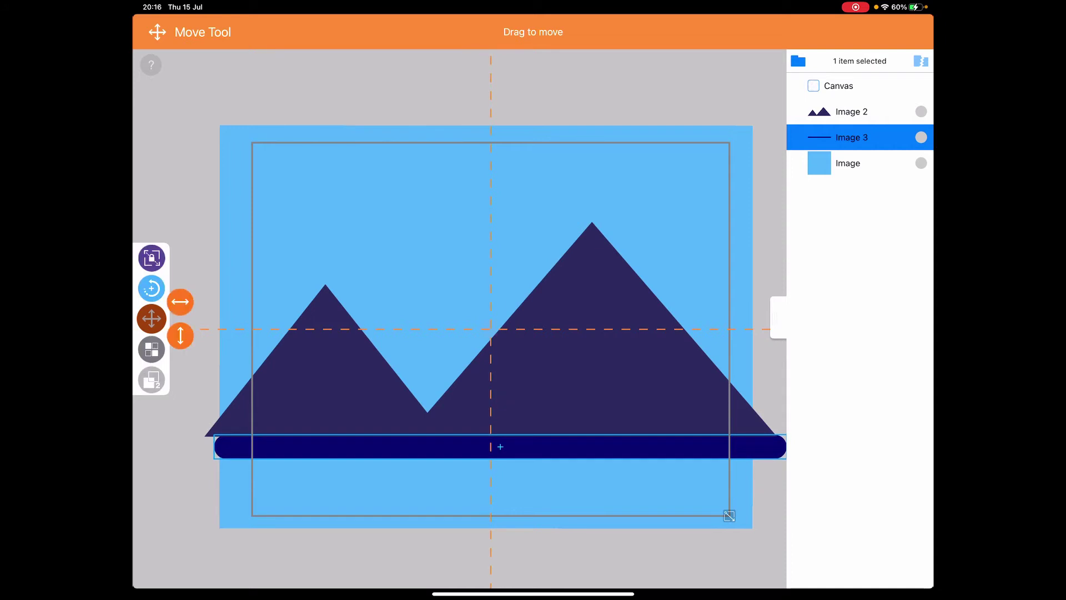
pyautogui.click(151, 319)
# Shrink the navy ground bar to about 73% and shift it slightly left.
pyautogui.click(152, 258)
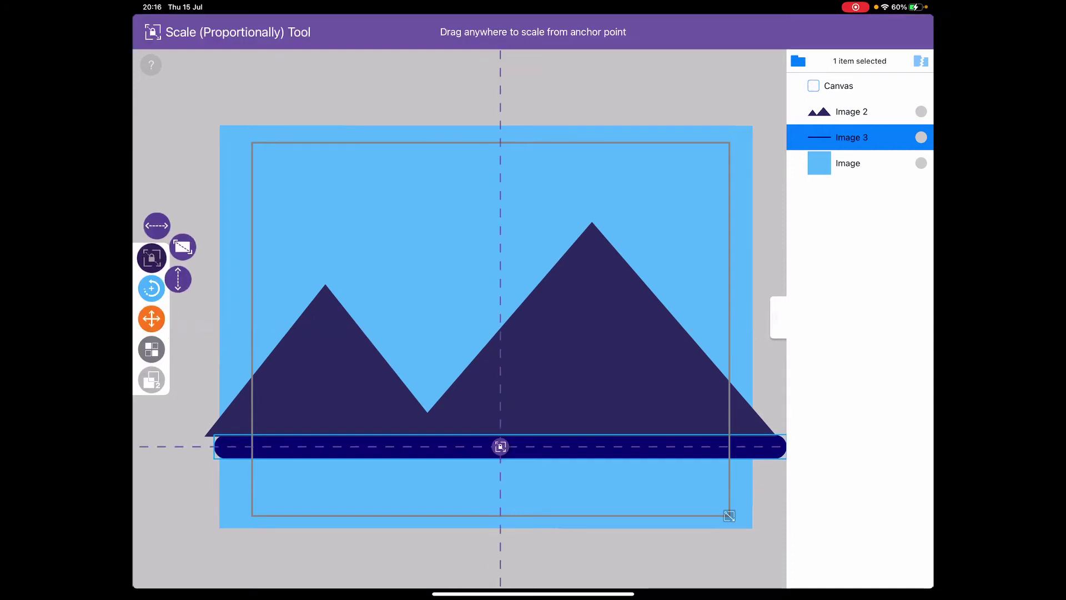
pyautogui.moveTo(144, 397); pyautogui.dragTo(263, 402)
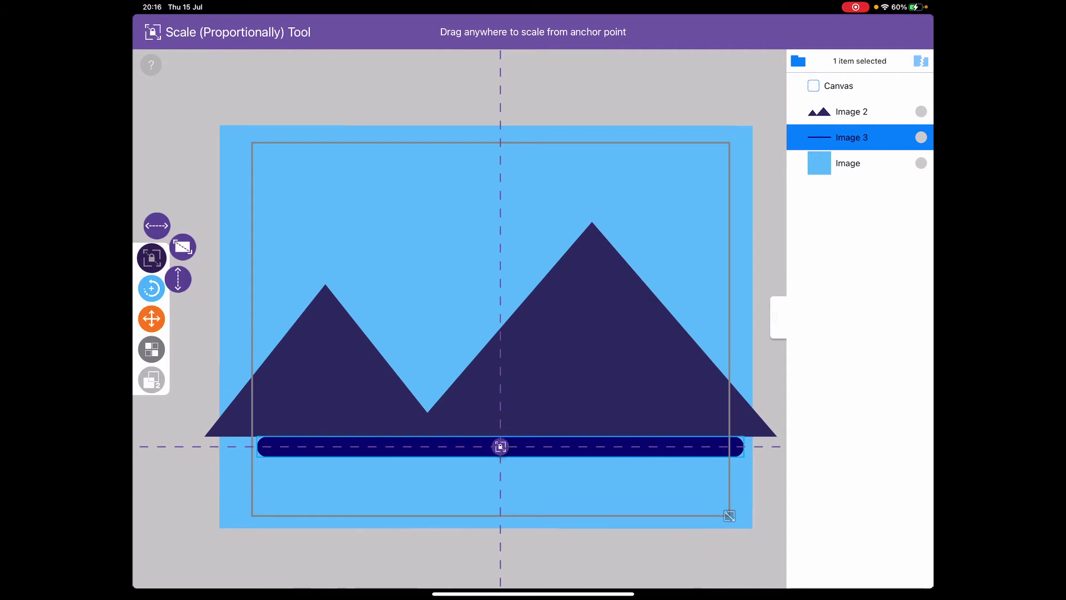
pyautogui.moveTo(411, 414); pyautogui.dragTo(439, 425)
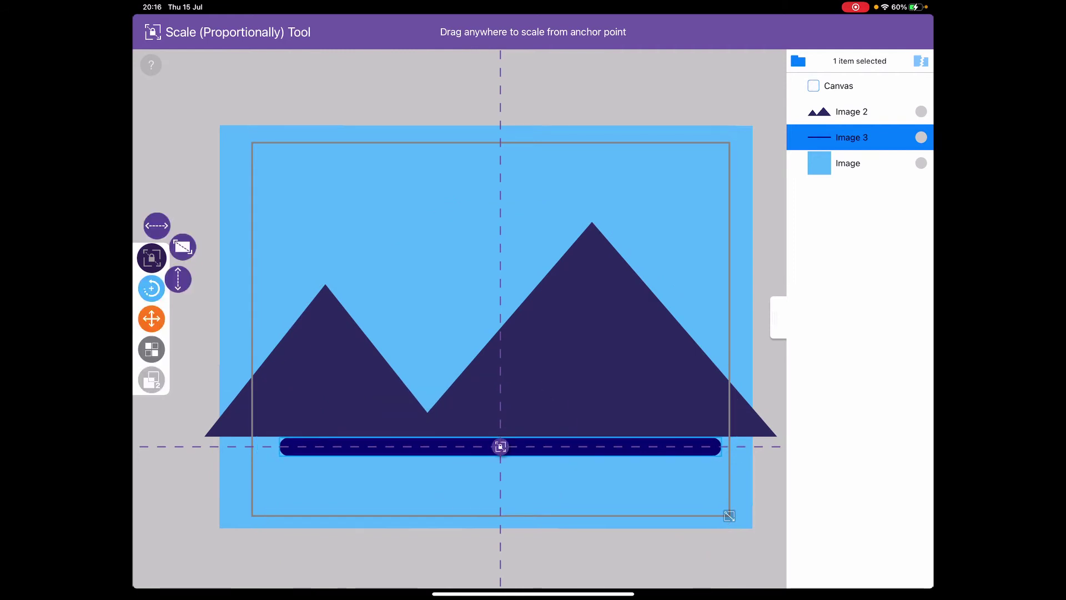
pyautogui.click(152, 258)
pyautogui.click(152, 319)
pyautogui.moveTo(500, 446); pyautogui.dragTo(495, 446)
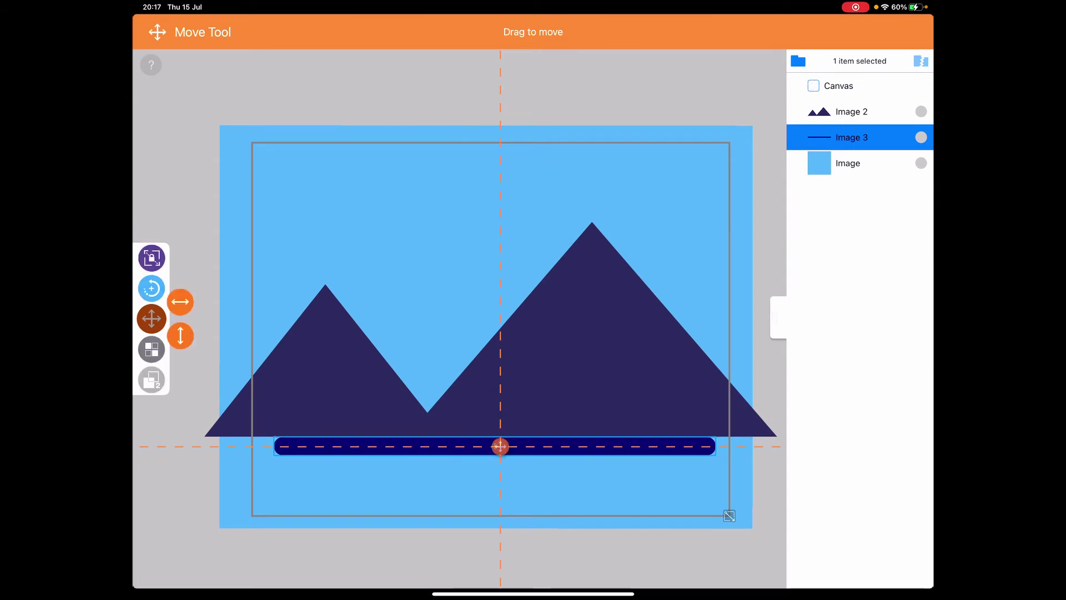
pyautogui.click(152, 319)
# Scale the mountains down to about 57% and set them on the ground bar.
pyautogui.click(851, 112)
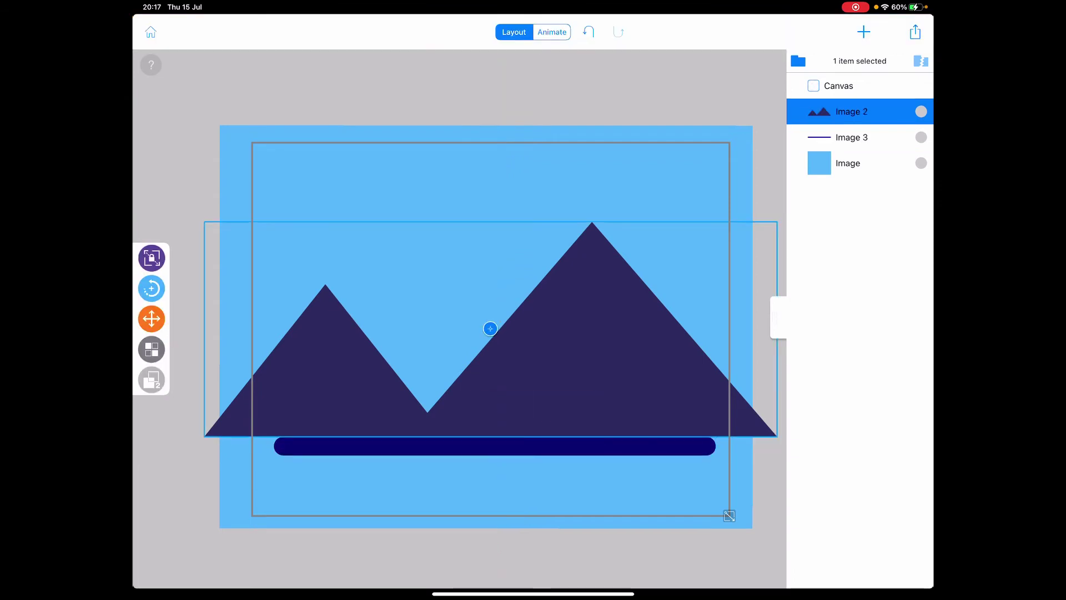
pyautogui.click(151, 258)
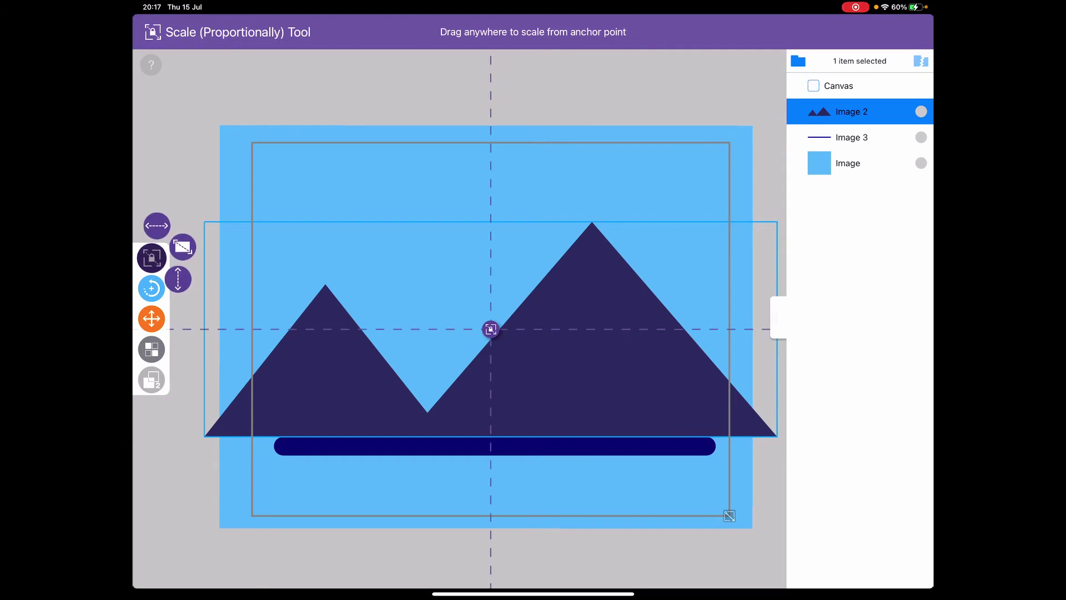
pyautogui.moveTo(238, 192); pyautogui.dragTo(302, 227)
pyautogui.moveTo(547, 266); pyautogui.dragTo(549, 270)
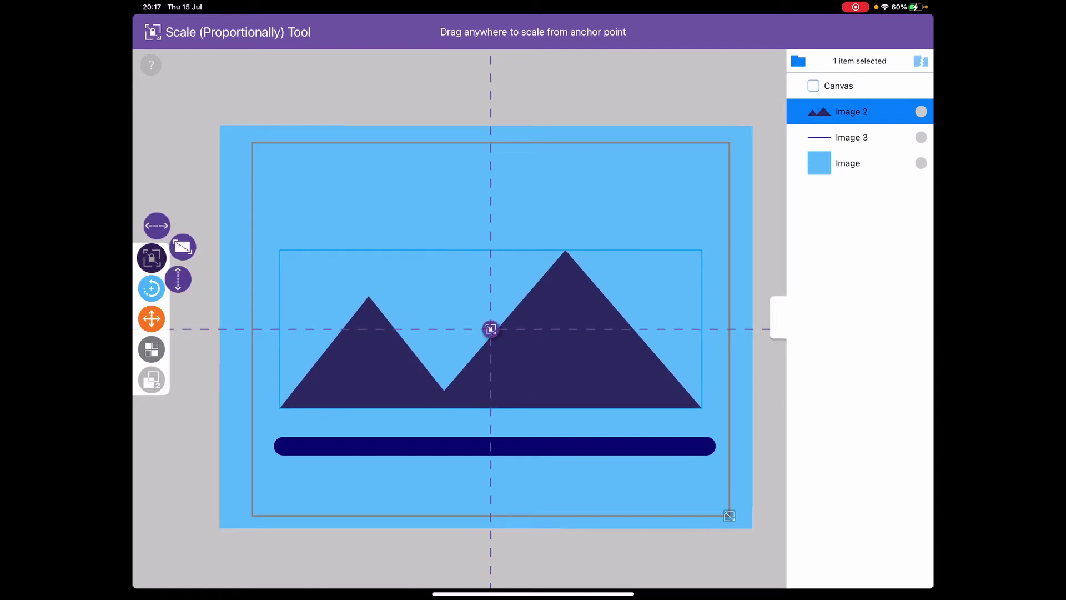
pyautogui.click(151, 319)
pyautogui.moveTo(567, 261); pyautogui.dragTo(576, 287)
pyautogui.click(151, 318)
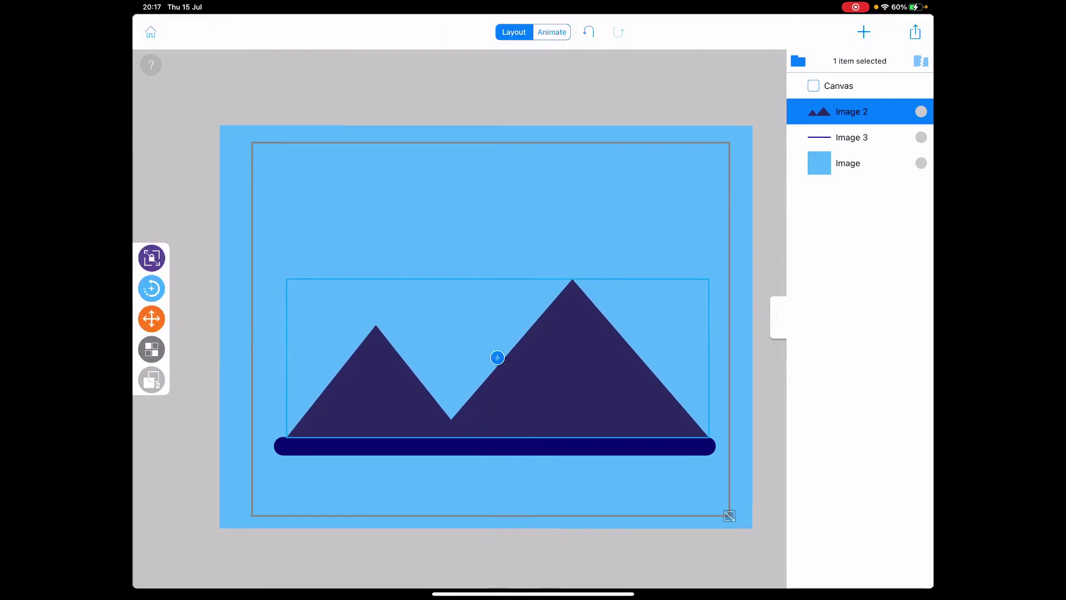
pyautogui.click(456, 555)
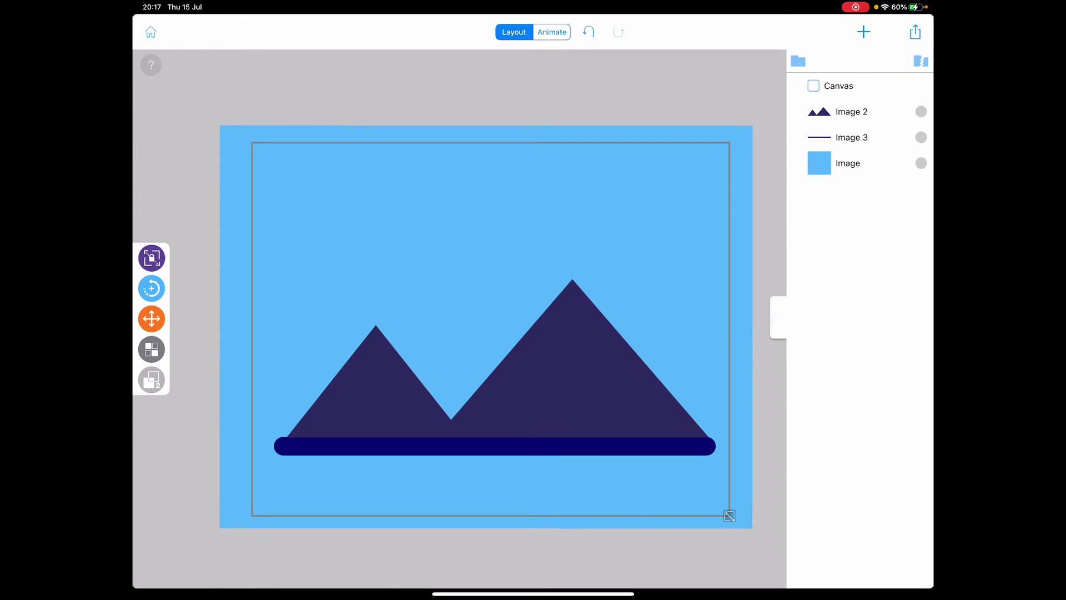
# Bring the ground bar layer above the mountains and import the windmill tower slice.
pyautogui.click(495, 446)
pyautogui.moveTo(850, 137); pyautogui.dragTo(850, 111)
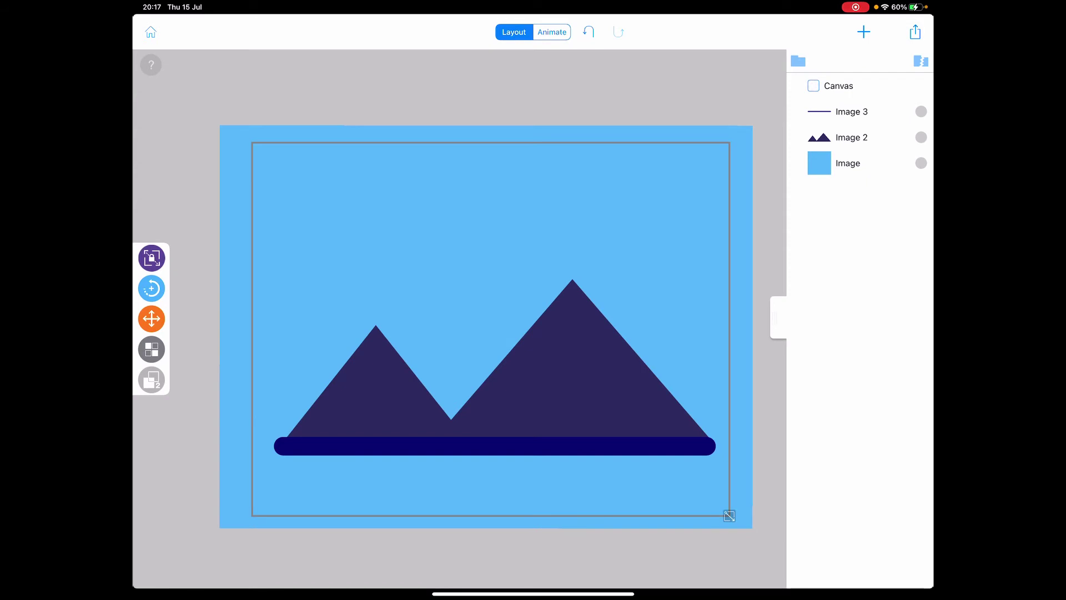
pyautogui.click(864, 31)
pyautogui.click(835, 60)
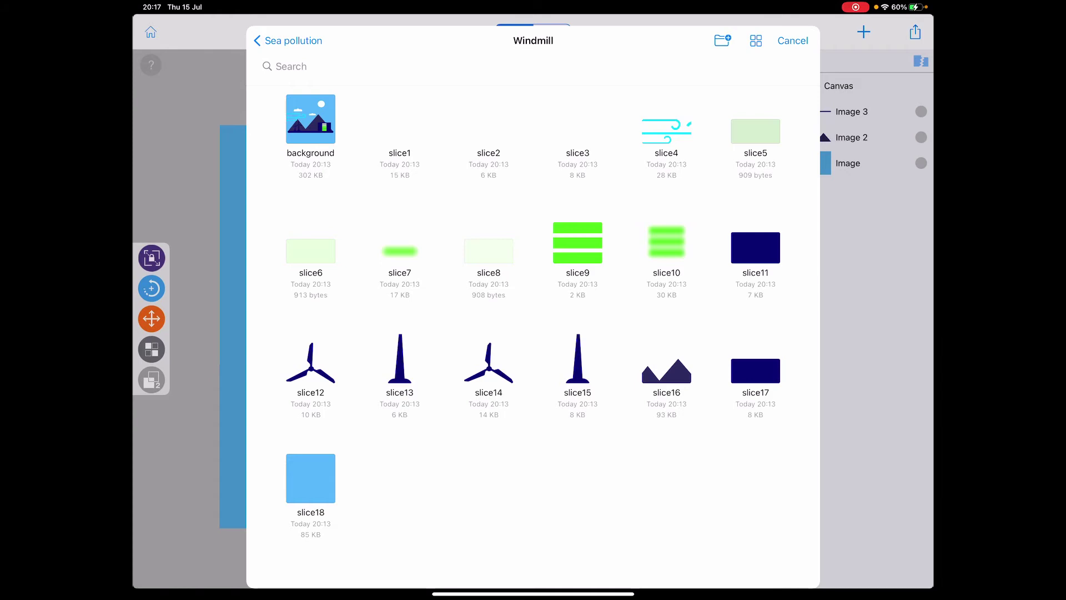
pyautogui.click(400, 361)
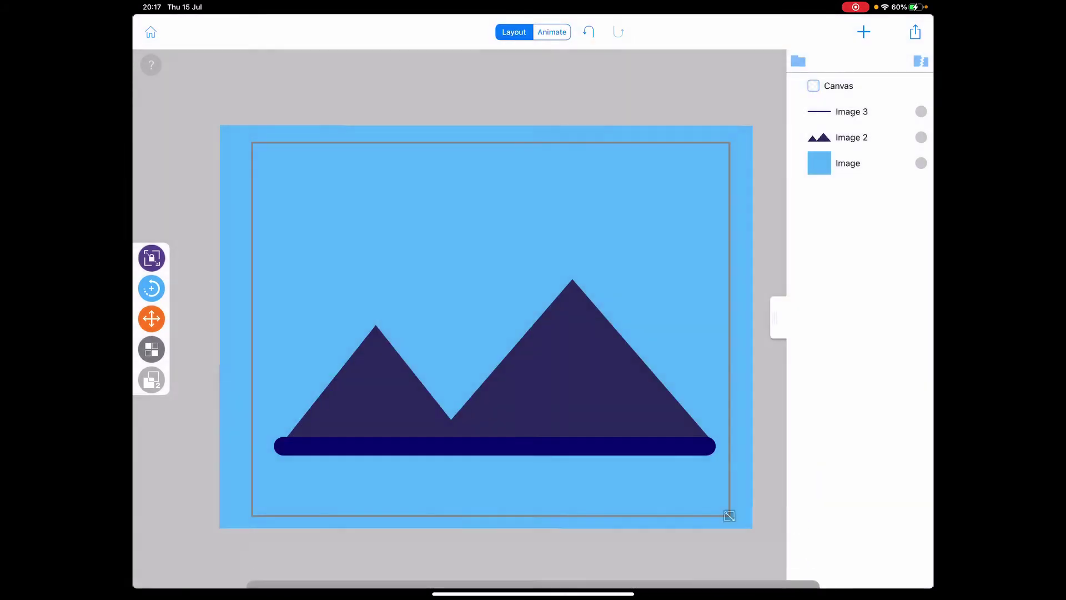
pyautogui.click(502, 352)
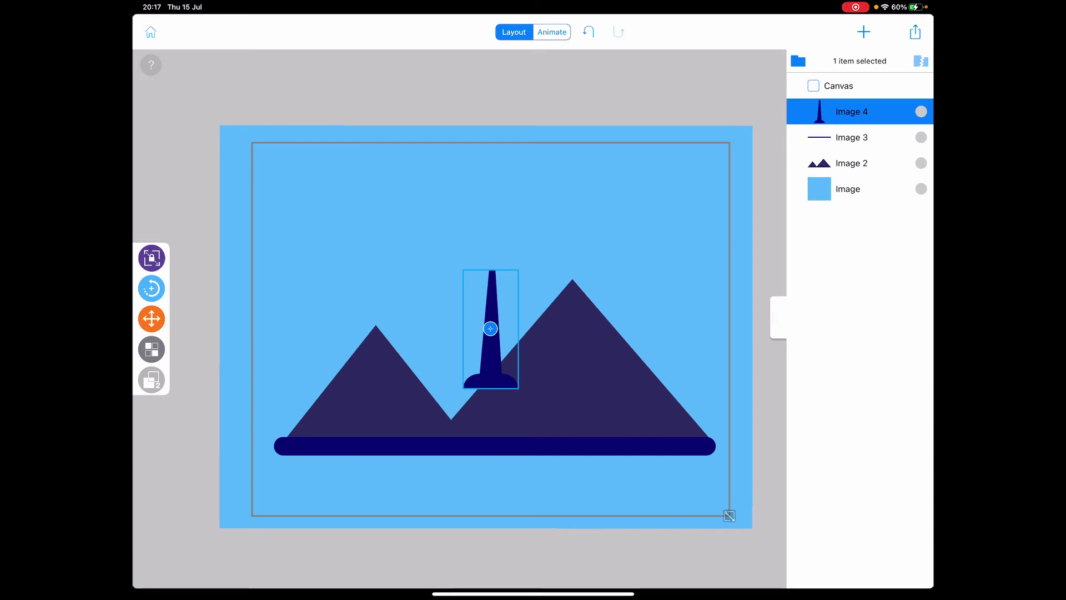
# Shrink the tower to about half size and stand it on the ground bar by the left mountain.
pyautogui.click(152, 318)
pyautogui.moveTo(490, 328)
pyautogui.mouseDown()
pyautogui.moveTo(393, 379)
pyautogui.moveTo(349, 376)
pyautogui.mouseUp()
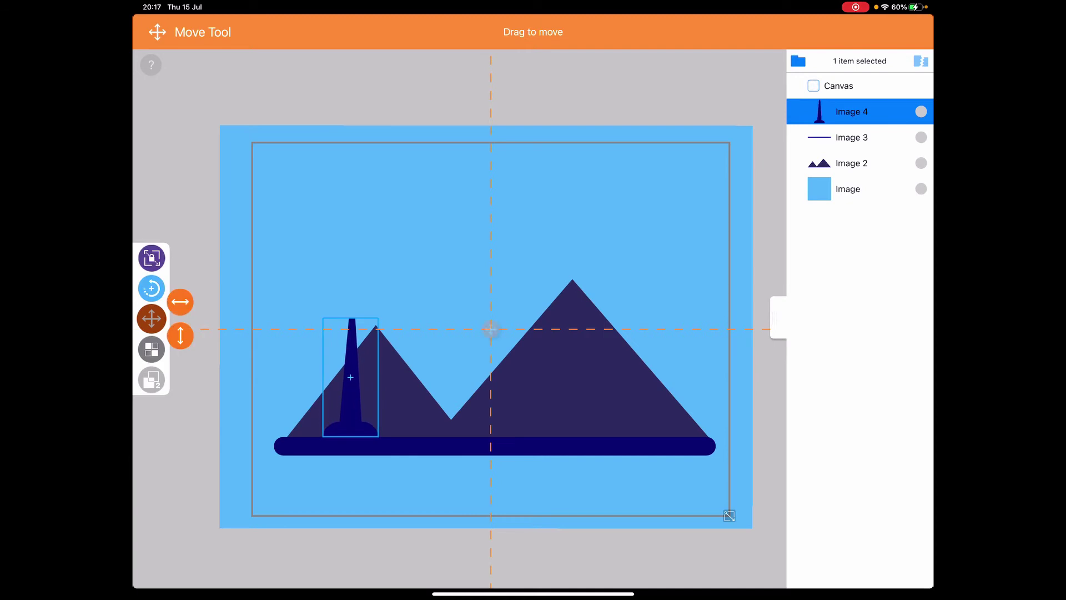
pyautogui.moveTo(493, 329); pyautogui.dragTo(490, 330)
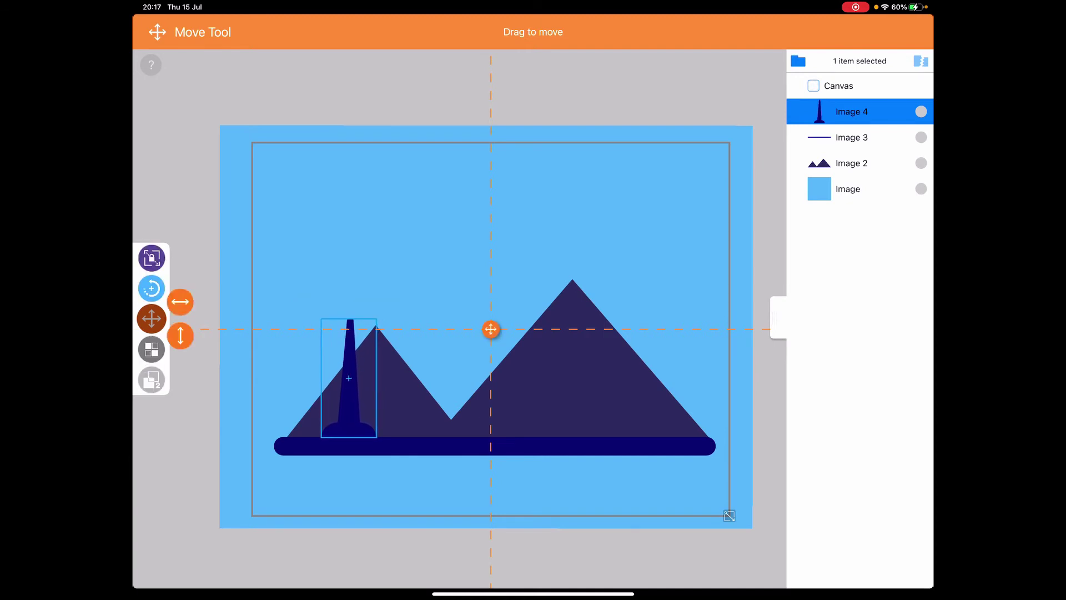
pyautogui.click(152, 257)
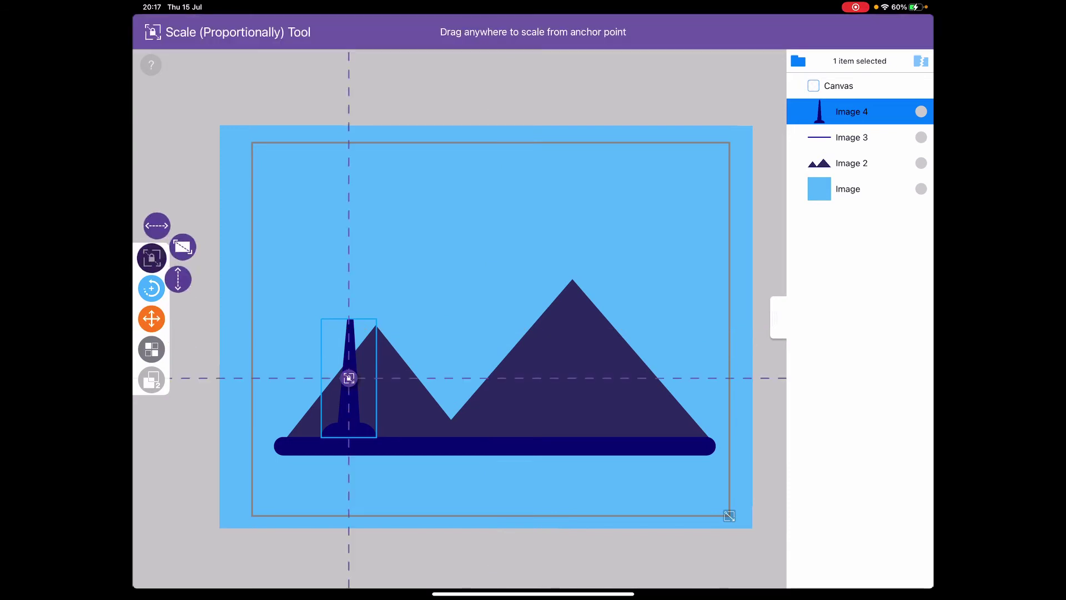
pyautogui.moveTo(389, 327); pyautogui.dragTo(363, 350)
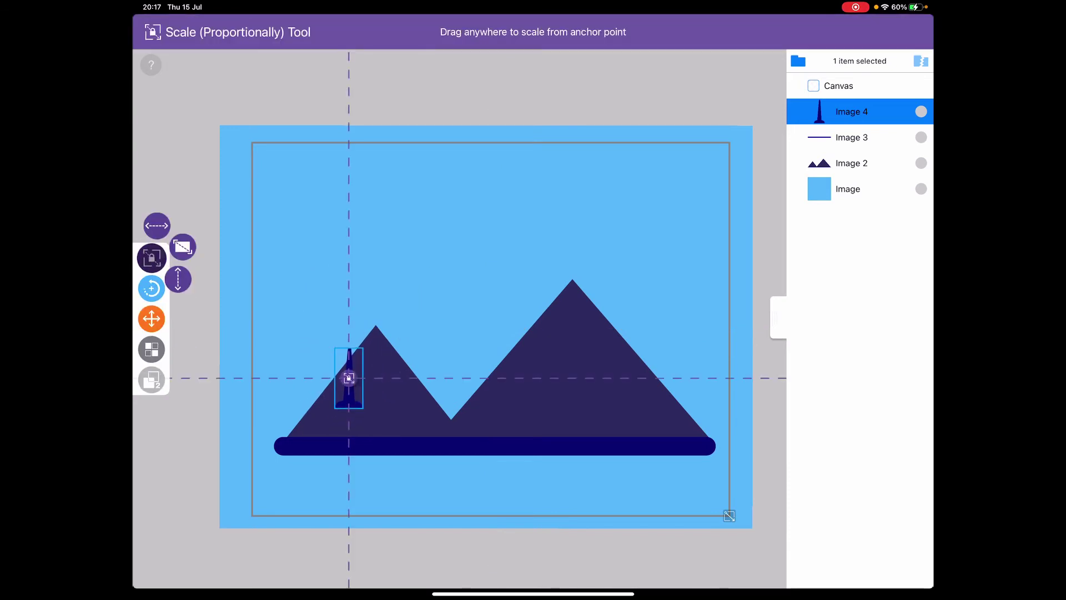
pyautogui.moveTo(349, 378); pyautogui.dragTo(344, 403)
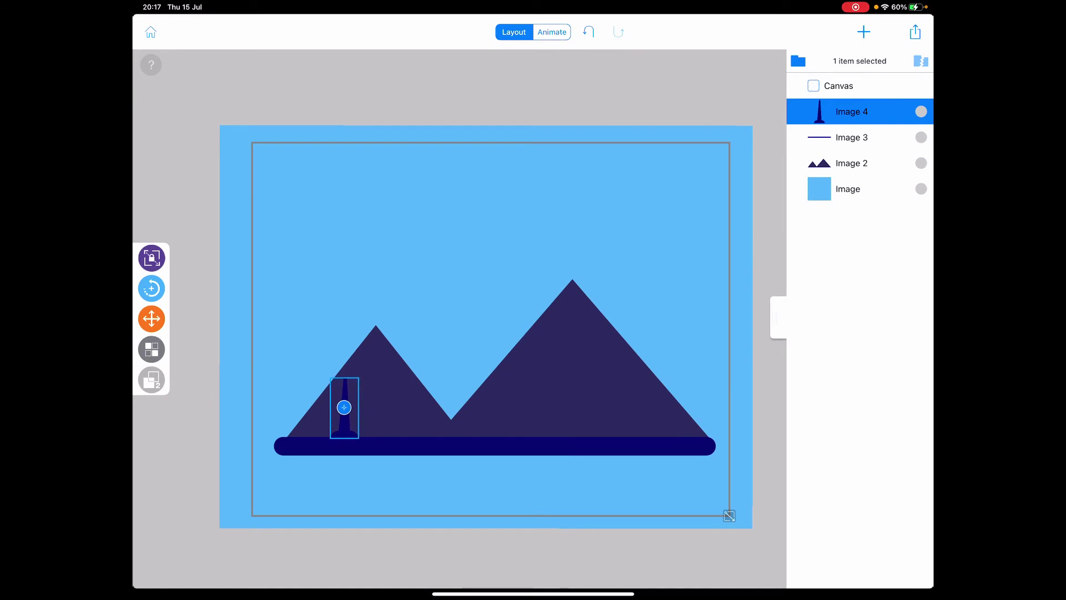
pyautogui.moveTo(345, 403); pyautogui.dragTo(367, 406)
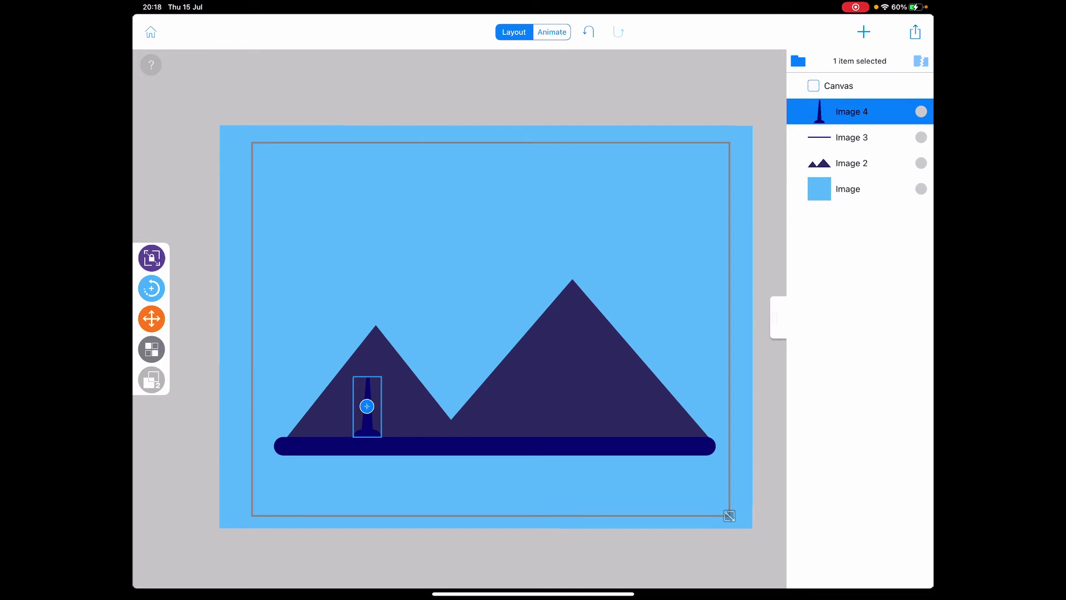
pyautogui.click(863, 31)
pyautogui.click(894, 62)
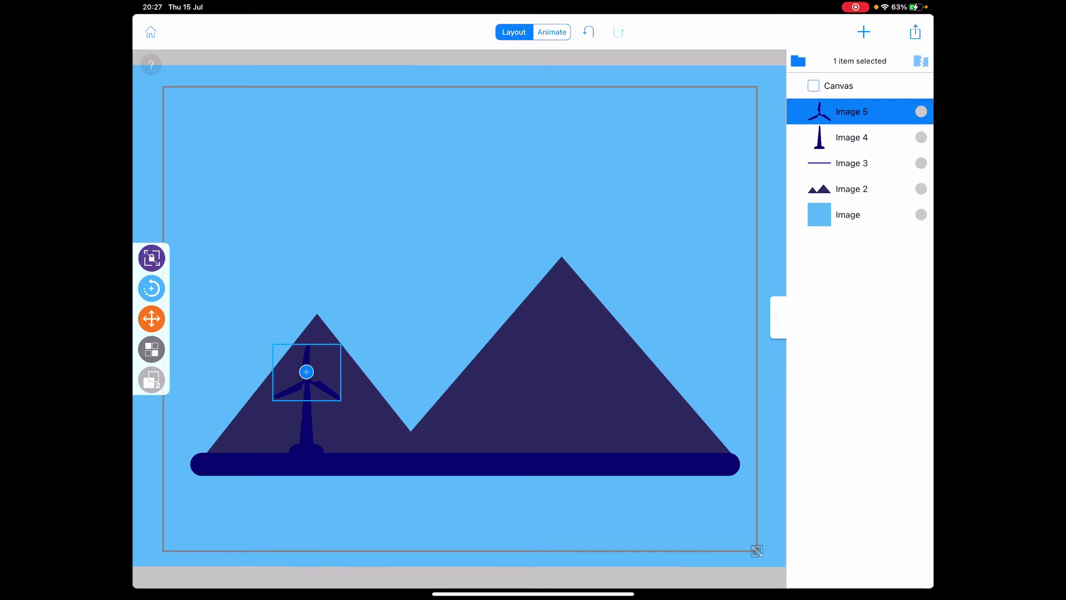
# Duplicate the turbine blades and the windmill tower.
pyautogui.click(852, 112)
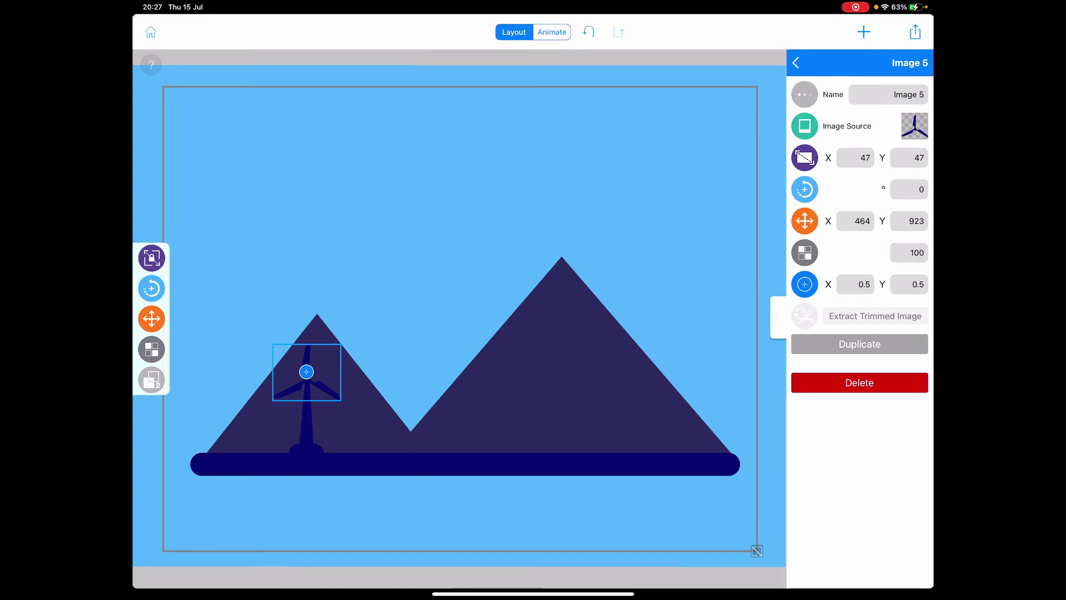
pyautogui.click(860, 343)
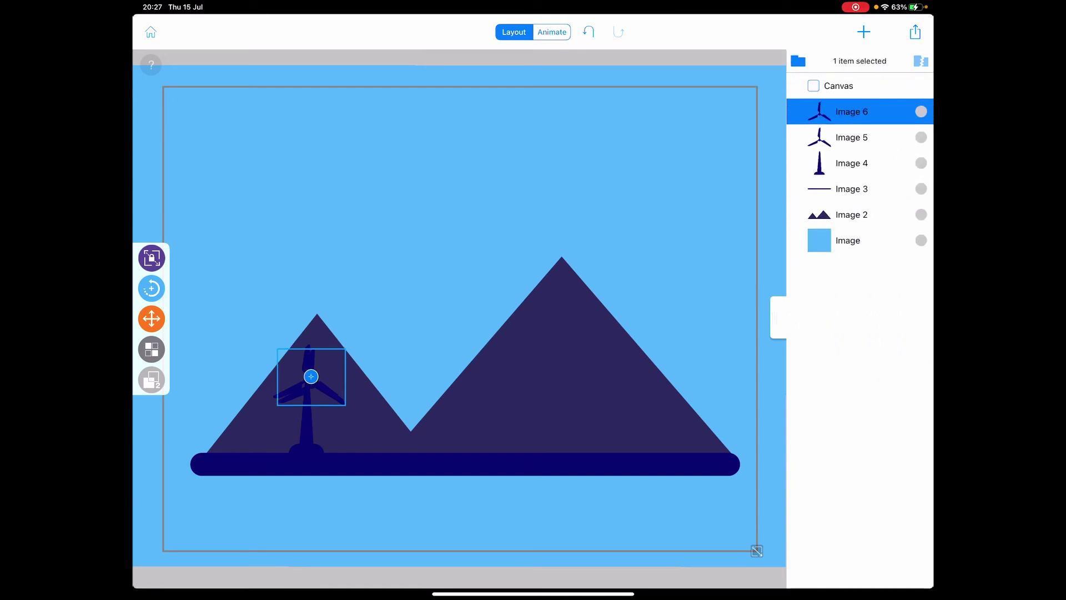
pyautogui.click(851, 163)
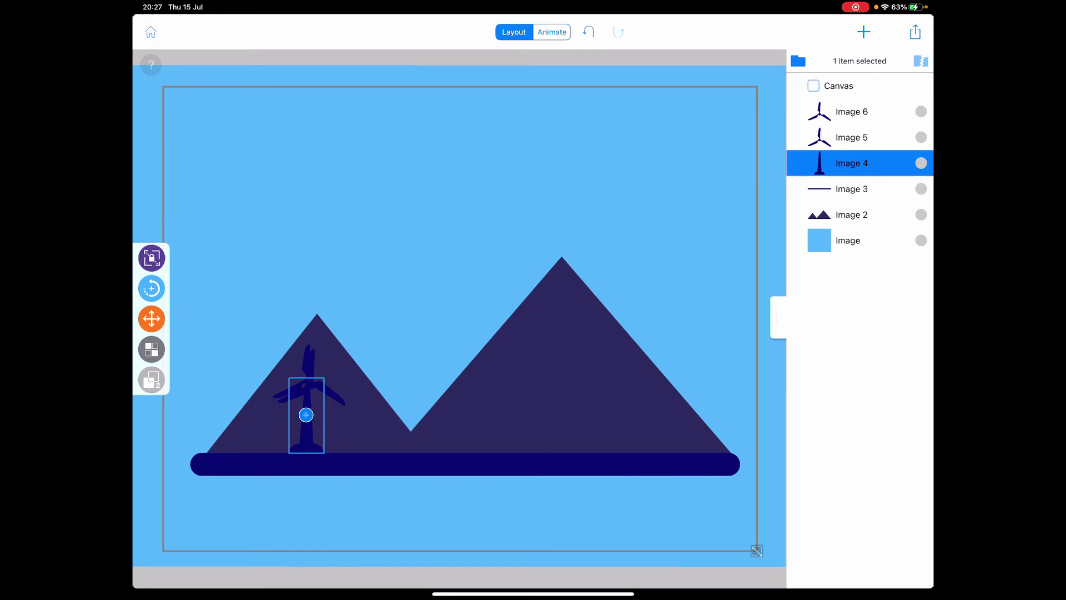
pyautogui.click(851, 163)
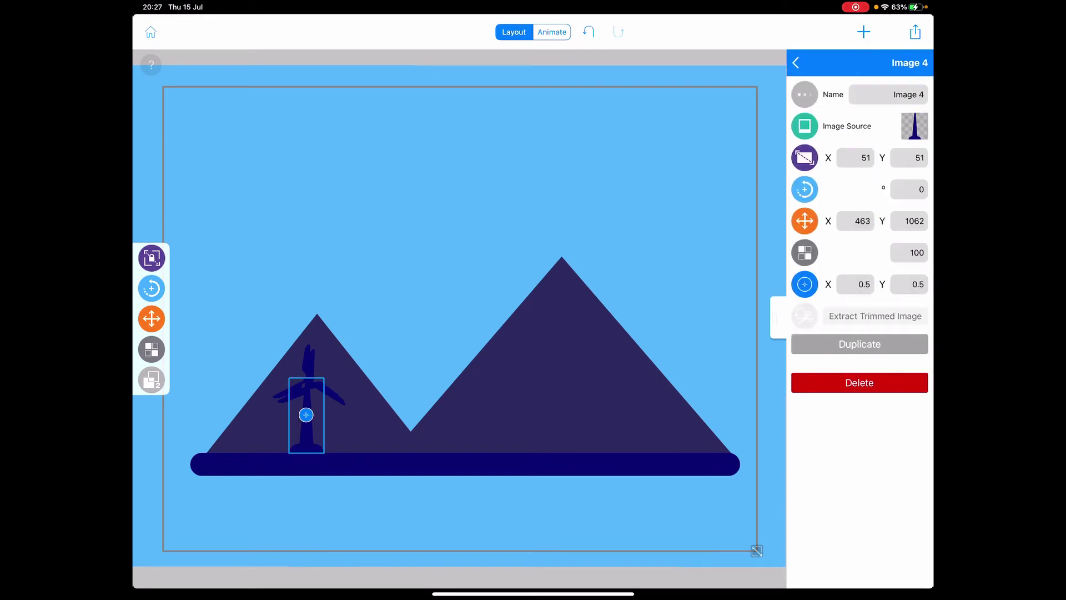
pyautogui.click(860, 344)
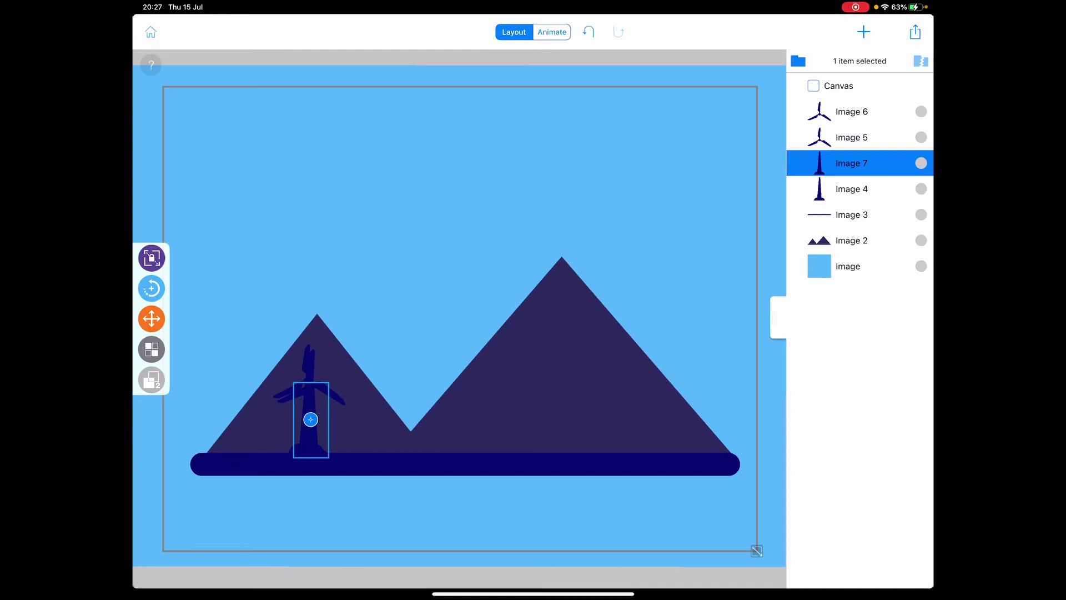
# Move the tower copy to the right of the first windmill.
pyautogui.click(152, 258)
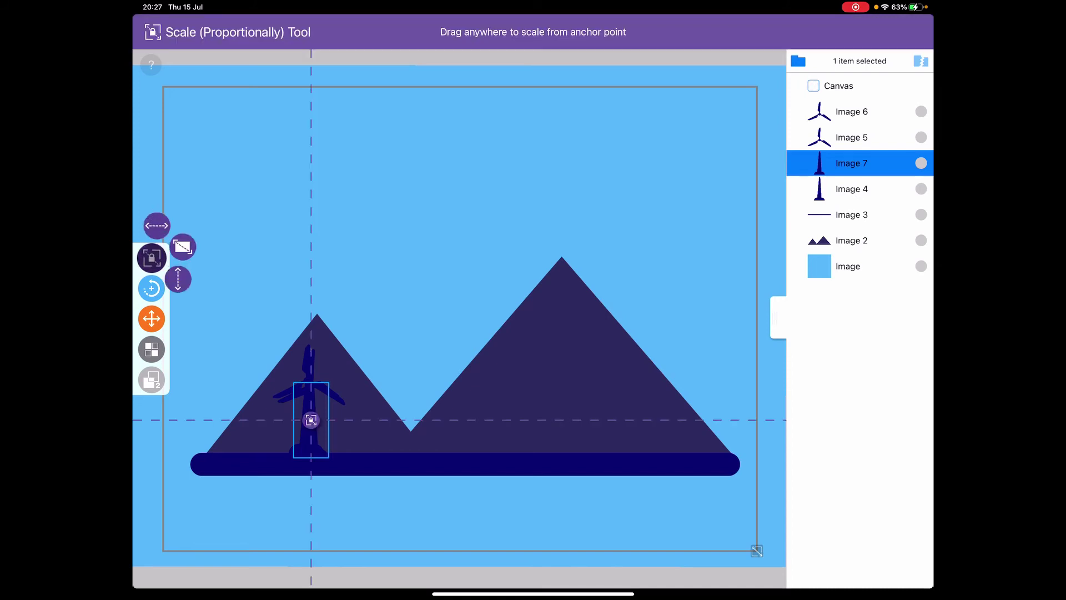
pyautogui.click(152, 258)
pyautogui.click(152, 319)
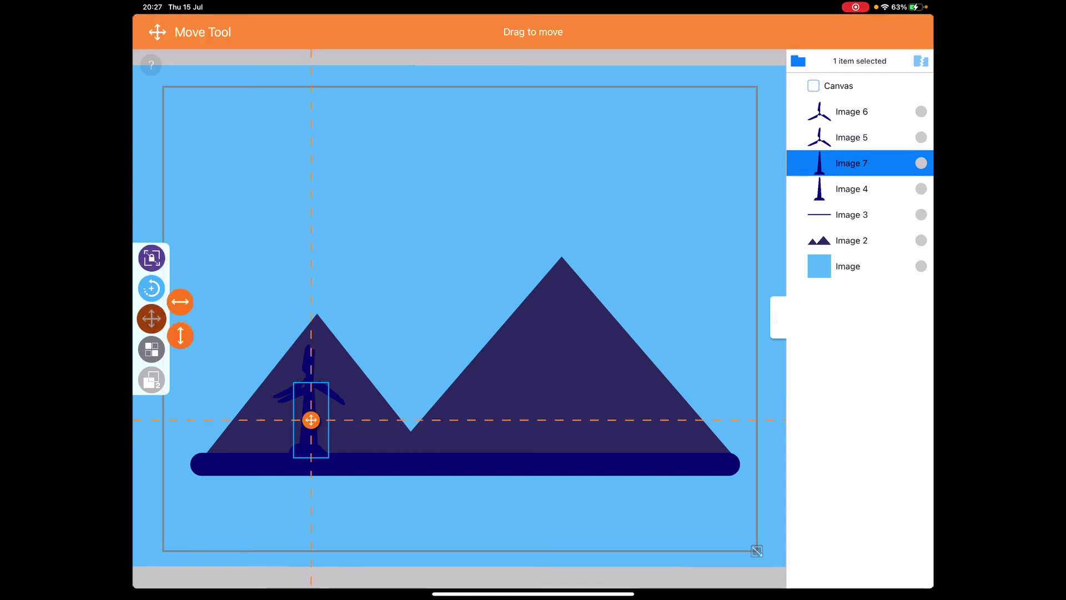
pyautogui.moveTo(311, 419); pyautogui.dragTo(354, 418)
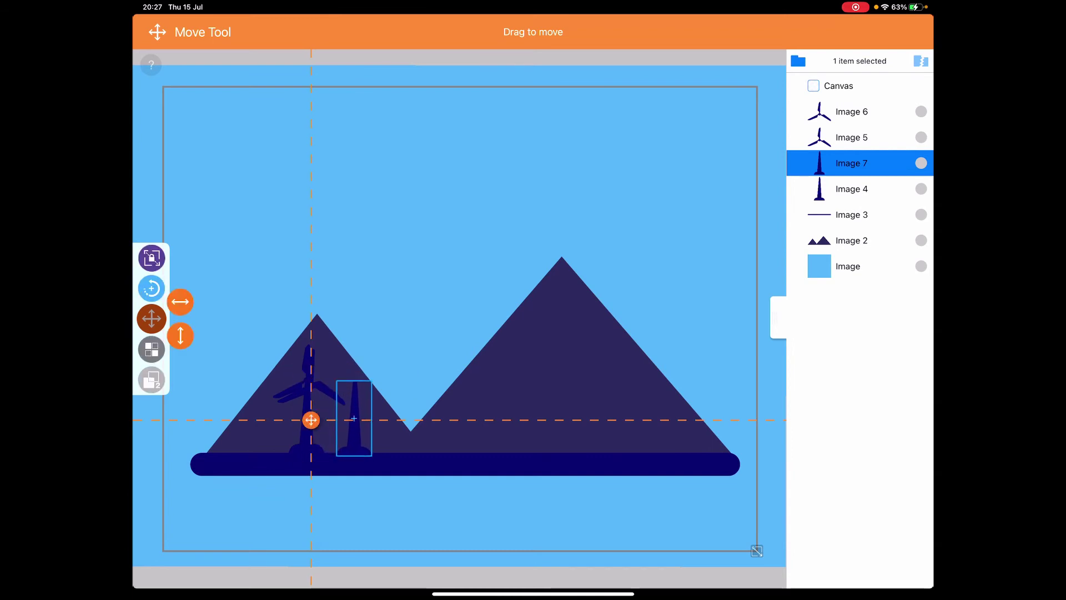
pyautogui.click(152, 318)
# Place the copied blades on the second tower and put the tower copy above the first blades.
pyautogui.click(307, 371)
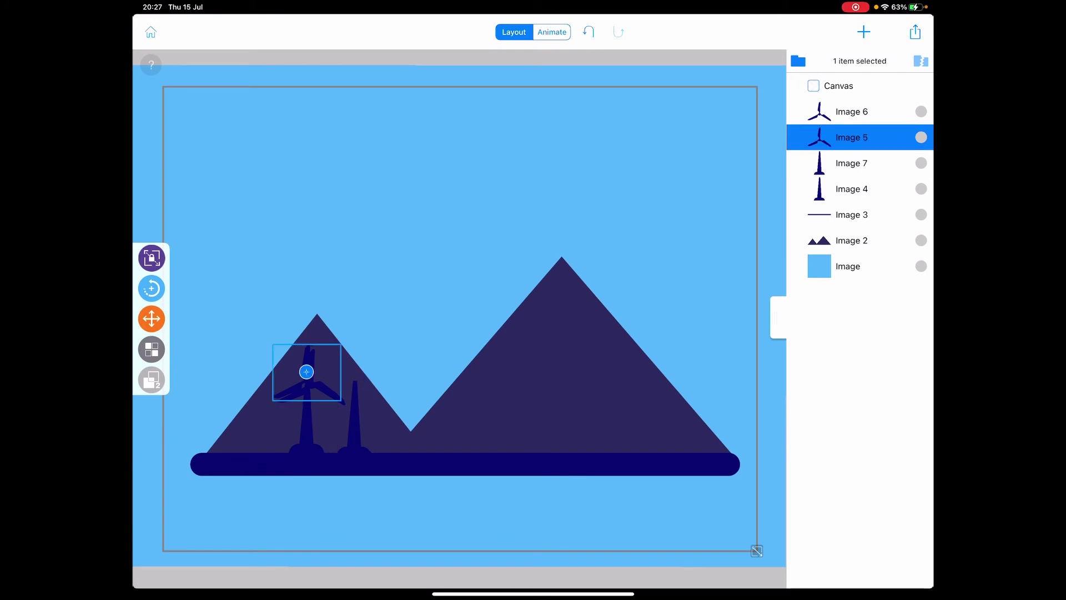
pyautogui.click(851, 111)
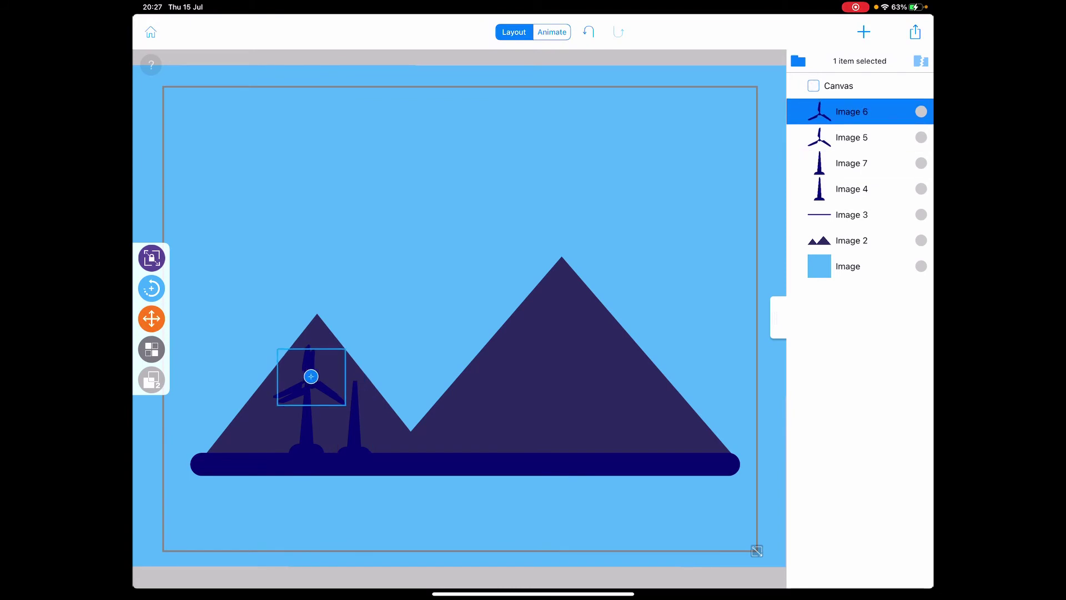
pyautogui.click(152, 318)
pyautogui.moveTo(311, 377)
pyautogui.mouseDown()
pyautogui.moveTo(354, 373)
pyautogui.moveTo(313, 378)
pyautogui.mouseUp()
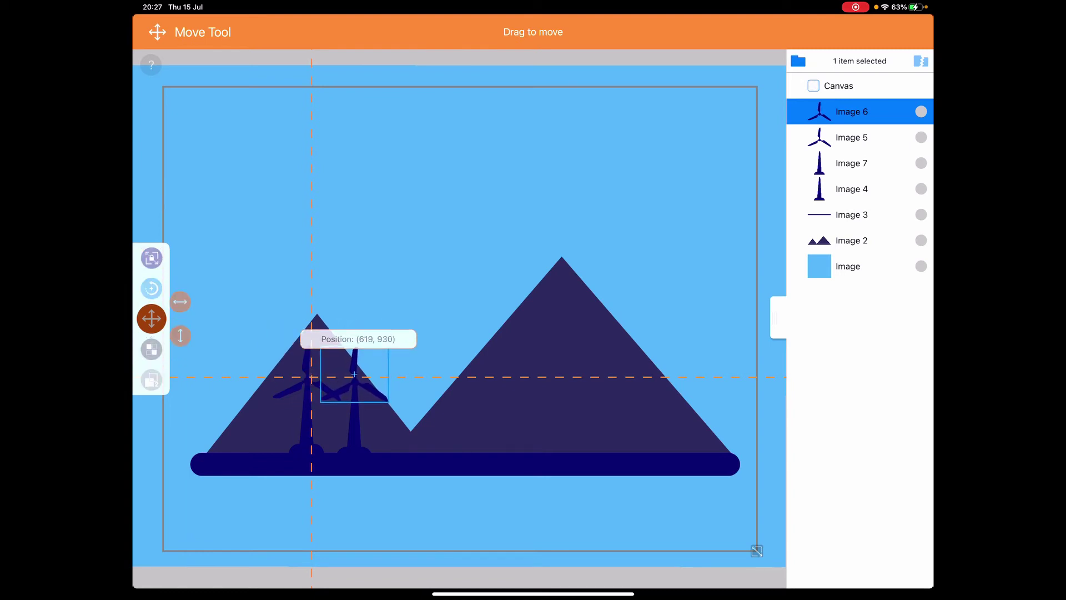
pyautogui.moveTo(311, 377); pyautogui.dragTo(312, 377)
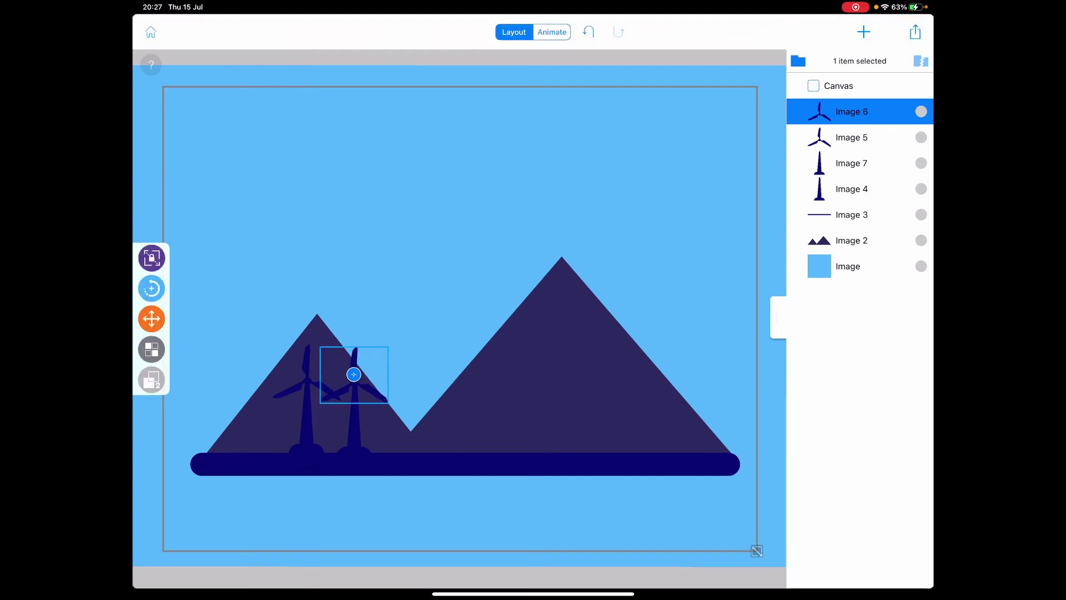
pyautogui.moveTo(850, 162); pyautogui.dragTo(850, 137)
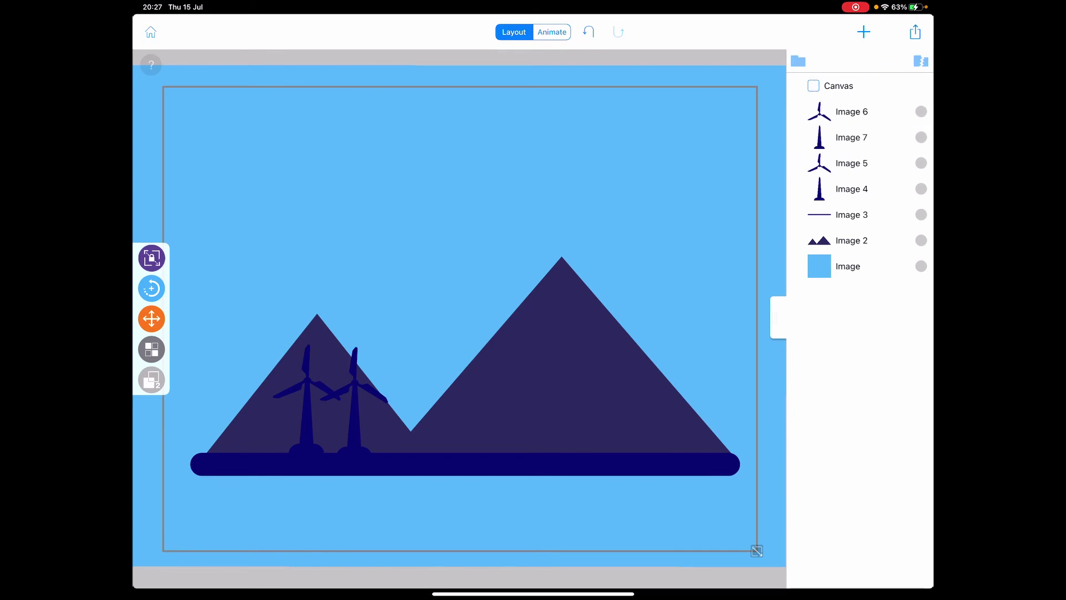
pyautogui.click(851, 112)
# Group Image 6 with Image 7, and Image 4 with Image 5, into windmill groups.
pyautogui.click(152, 380)
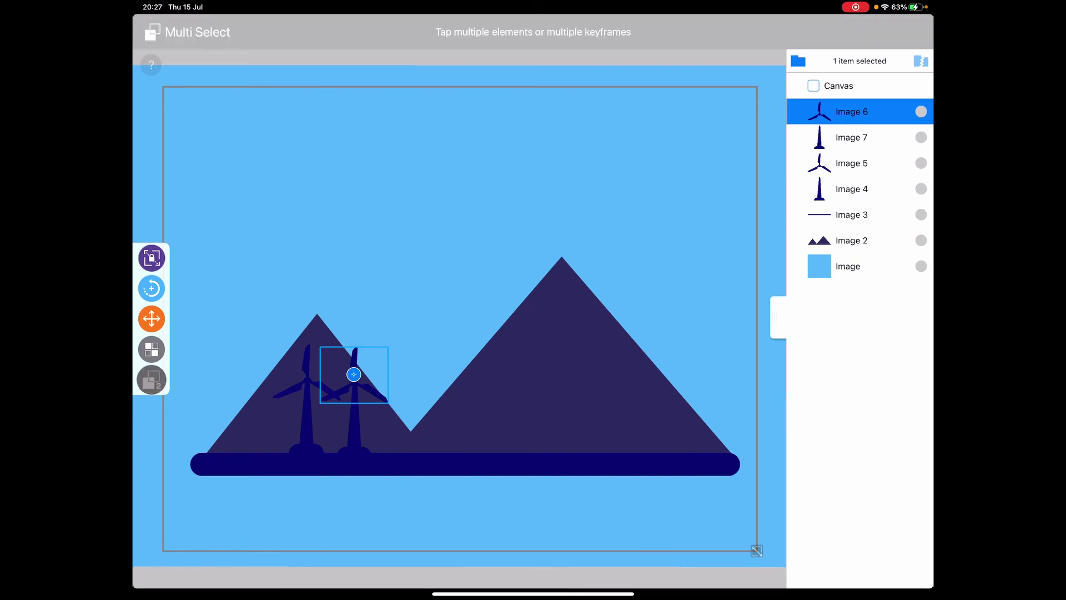
pyautogui.click(851, 137)
pyautogui.click(151, 380)
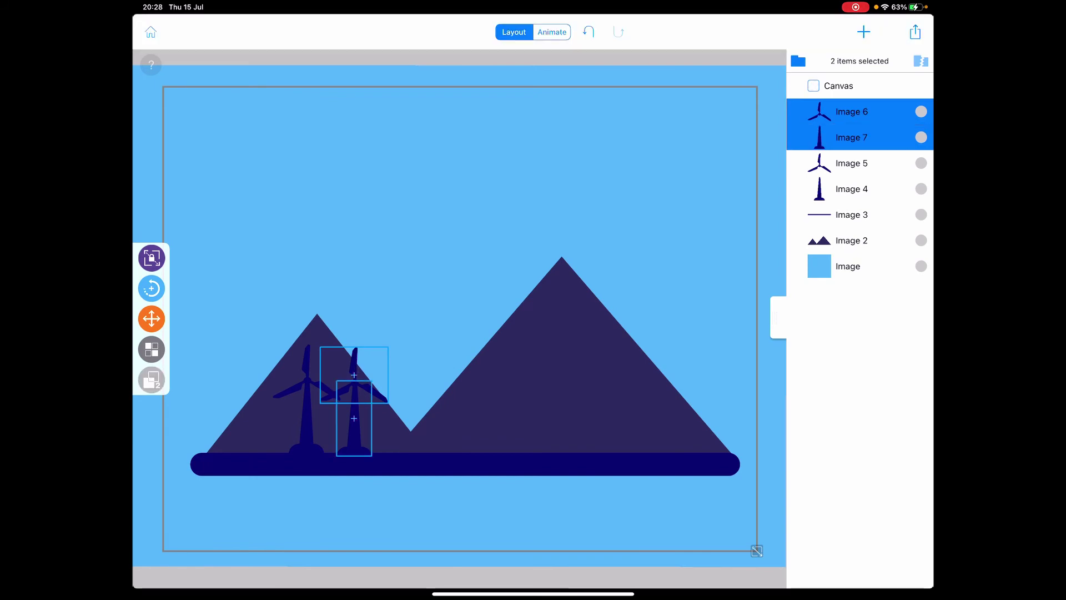
pyautogui.click(798, 61)
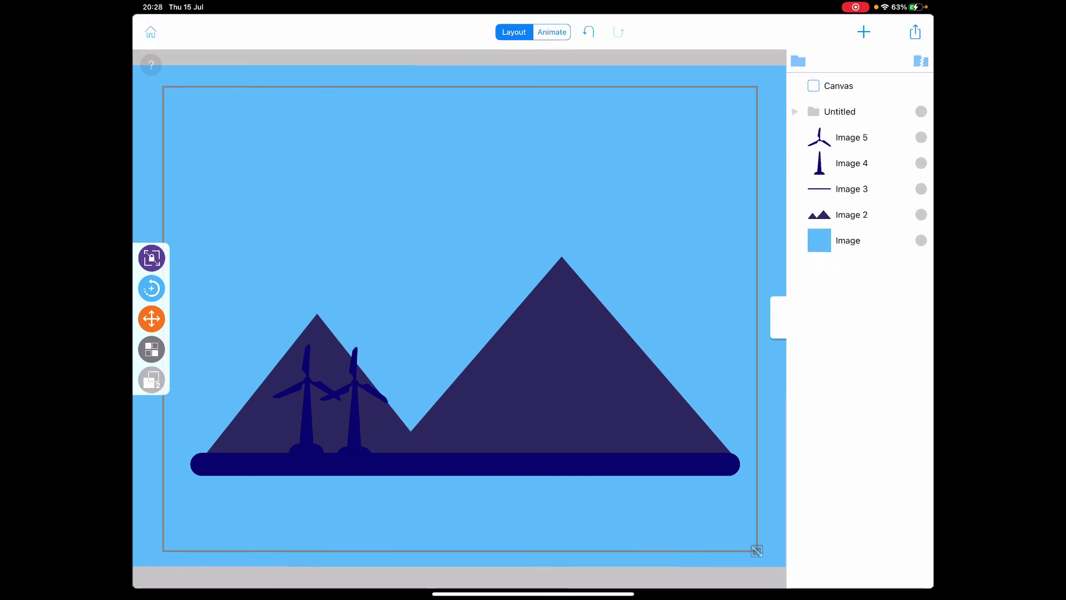
pyautogui.click(851, 138)
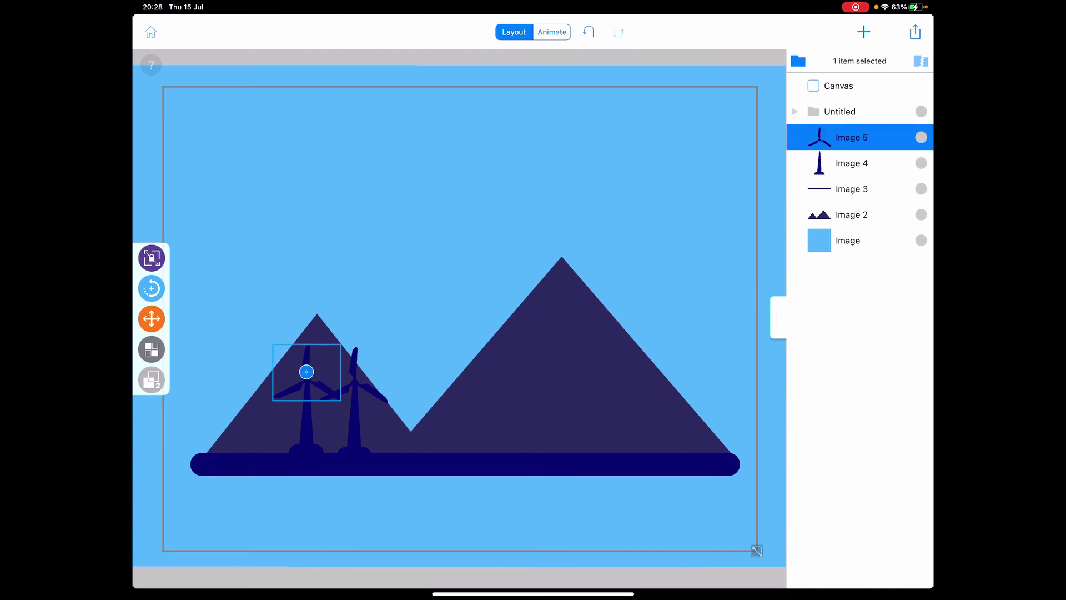
pyautogui.click(152, 379)
pyautogui.click(851, 163)
pyautogui.click(798, 60)
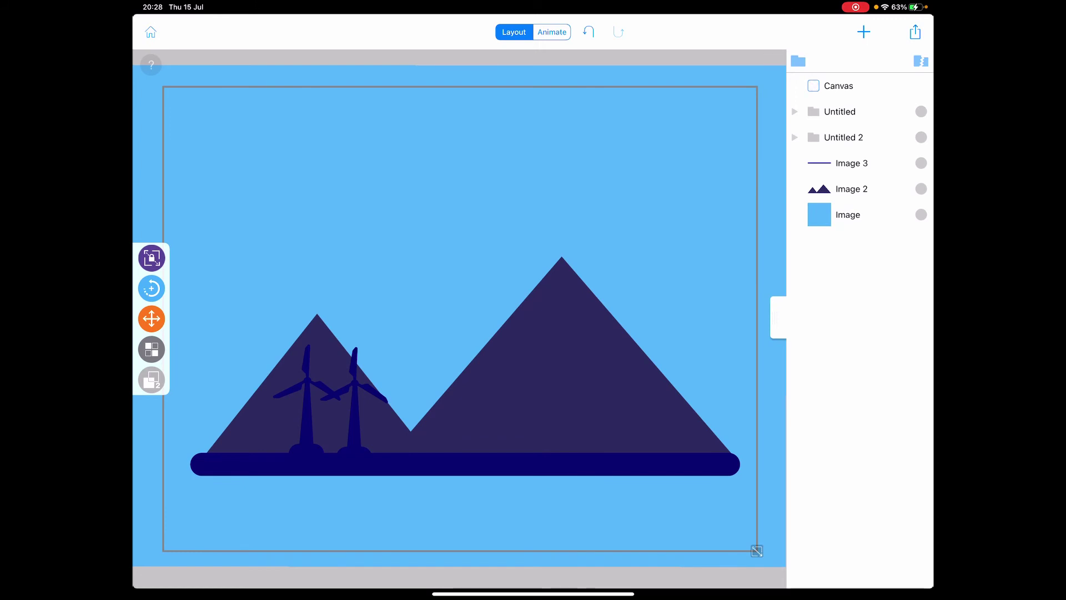
# Duplicate the left windmill group, shrink it to about 75%, and lower it onto the ground bar.
pyautogui.click(844, 137)
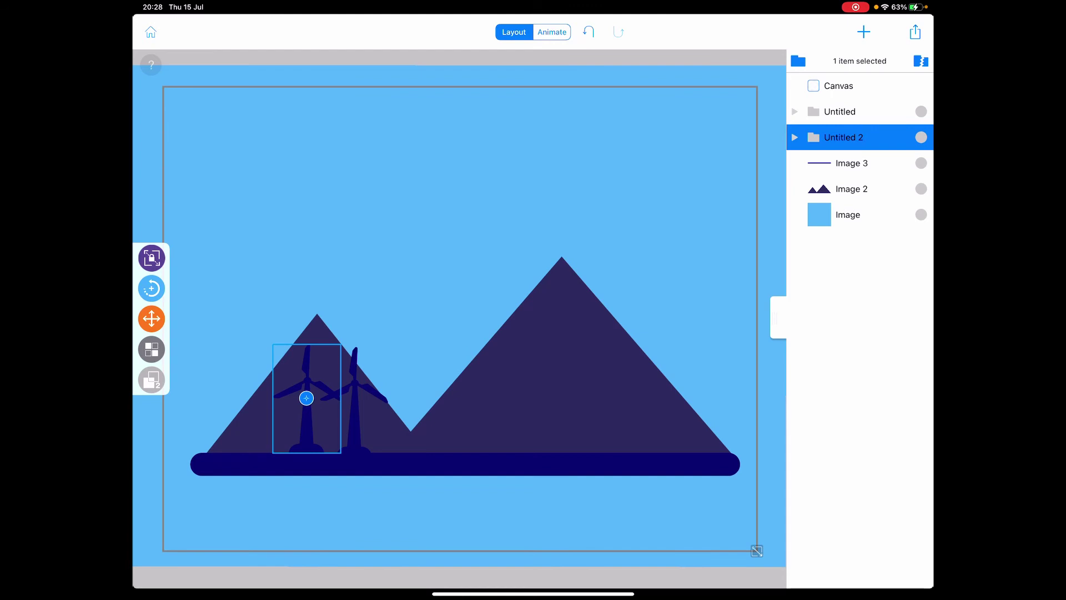
pyautogui.click(921, 137)
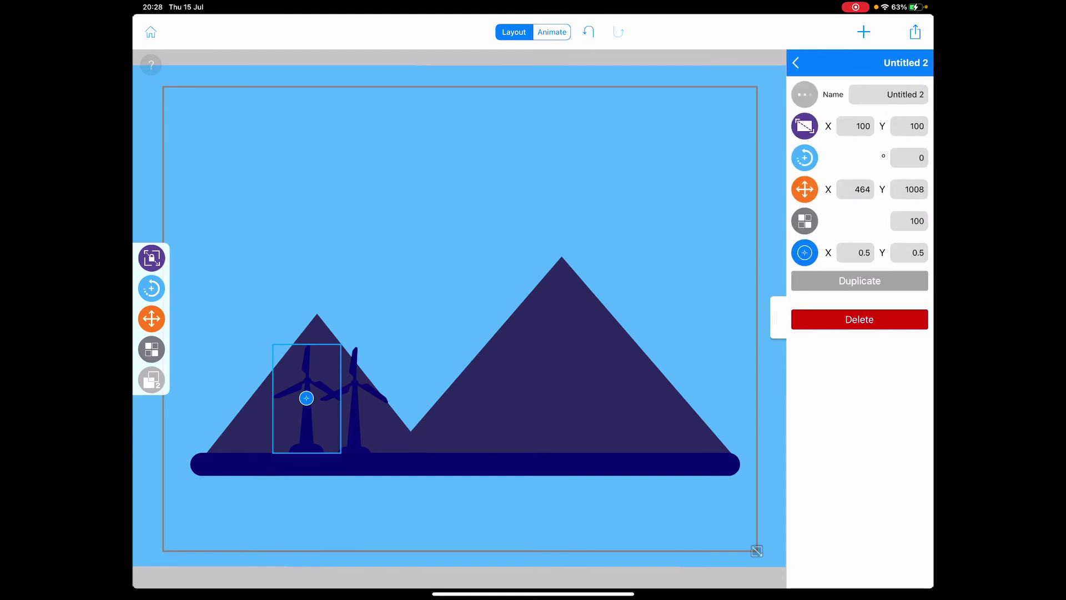
pyautogui.click(859, 280)
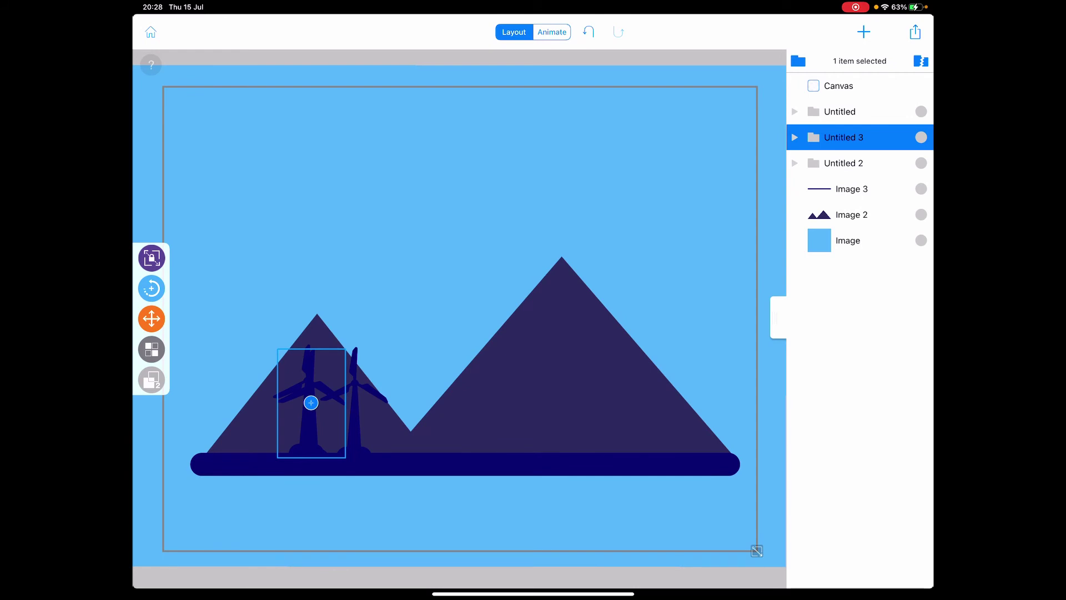
pyautogui.moveTo(311, 402); pyautogui.dragTo(257, 399)
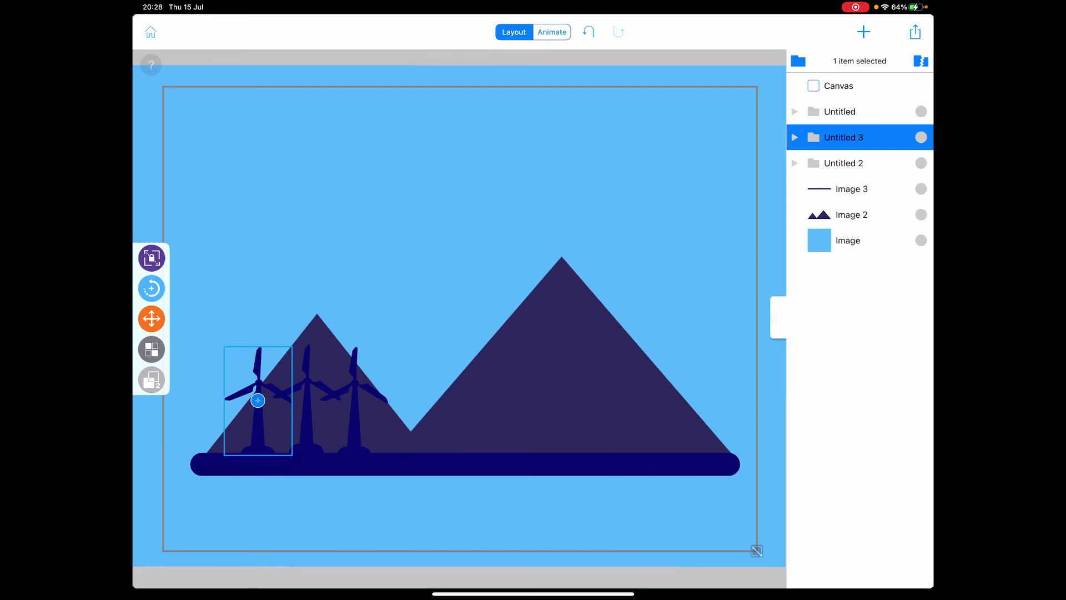
pyautogui.click(151, 258)
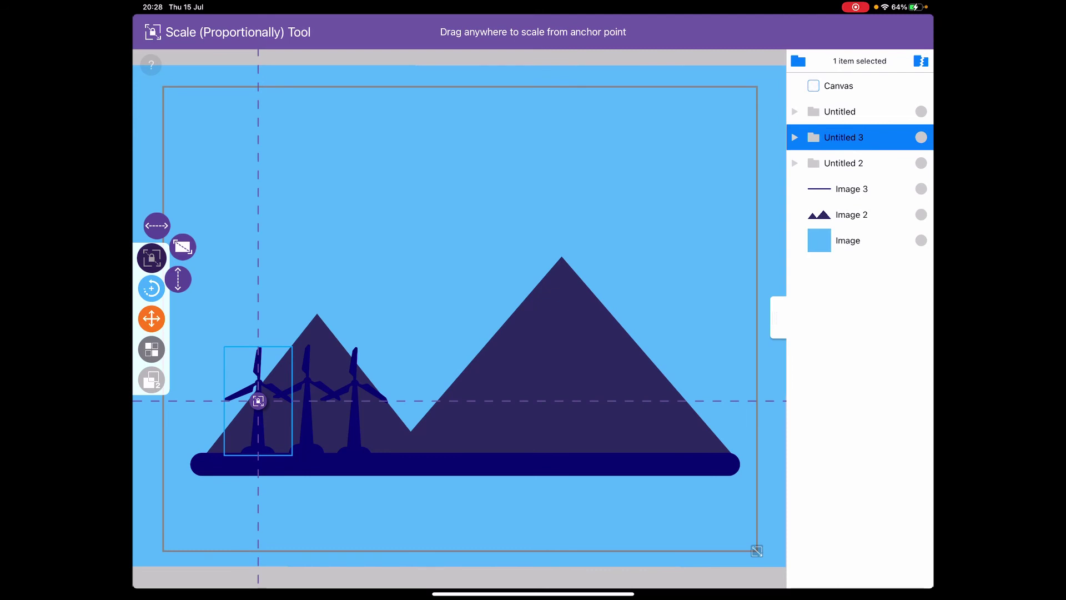
pyautogui.moveTo(239, 389); pyautogui.dragTo(258, 401)
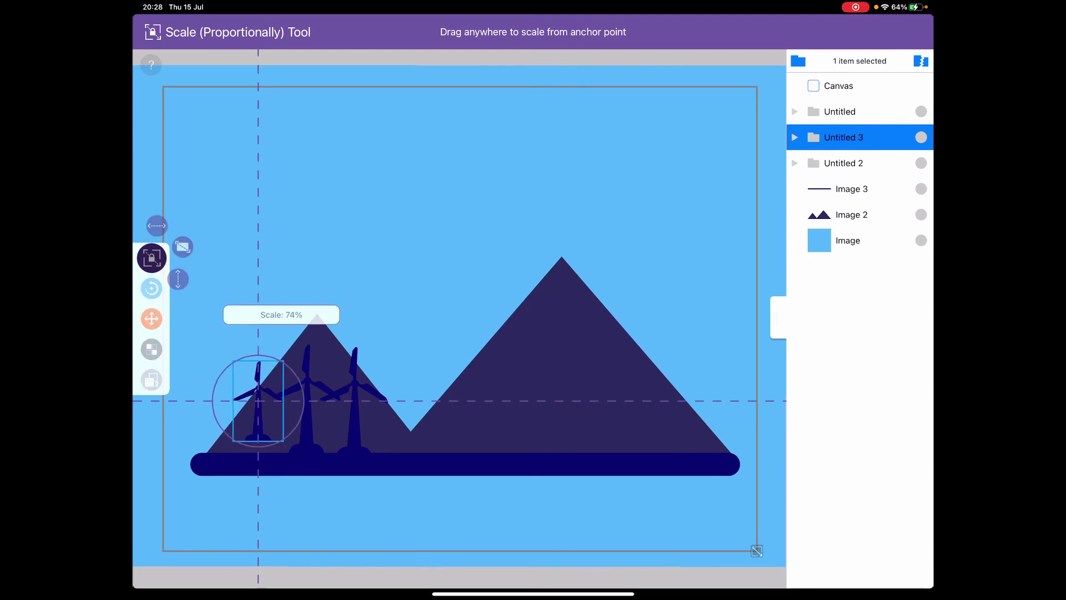
pyautogui.click(258, 401)
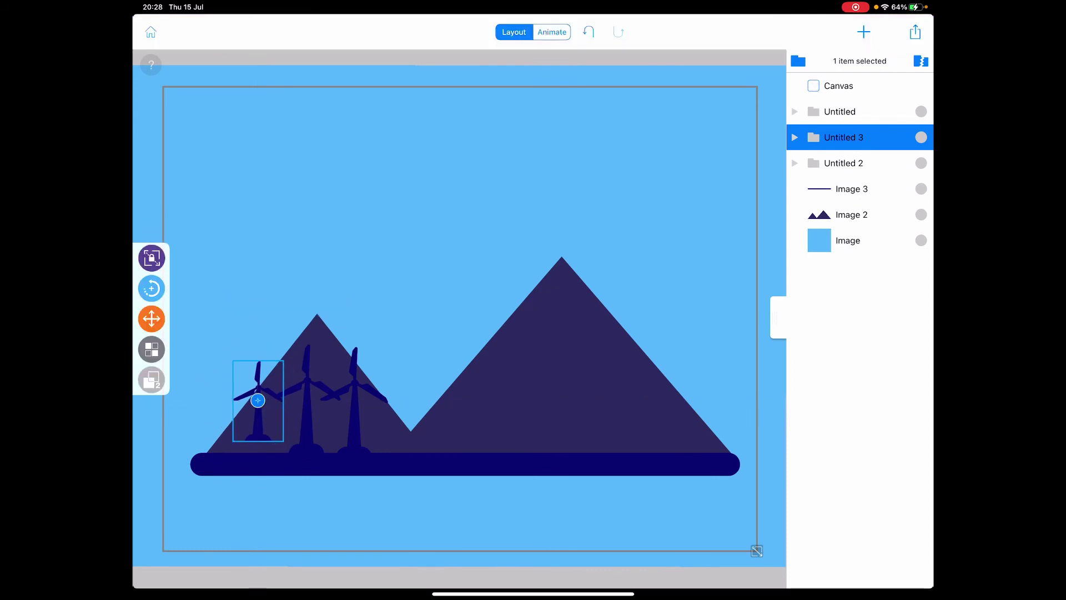
pyautogui.moveTo(258, 400); pyautogui.dragTo(256, 414)
# Shrink the right windmill group and lower it onto the ground bar.
pyautogui.click(354, 414)
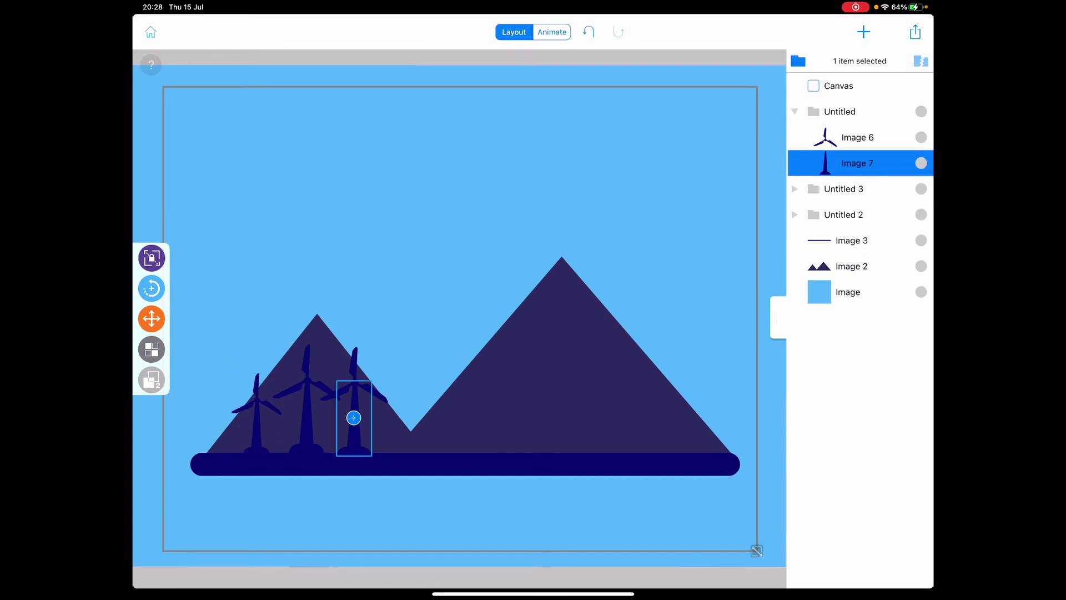
pyautogui.click(840, 111)
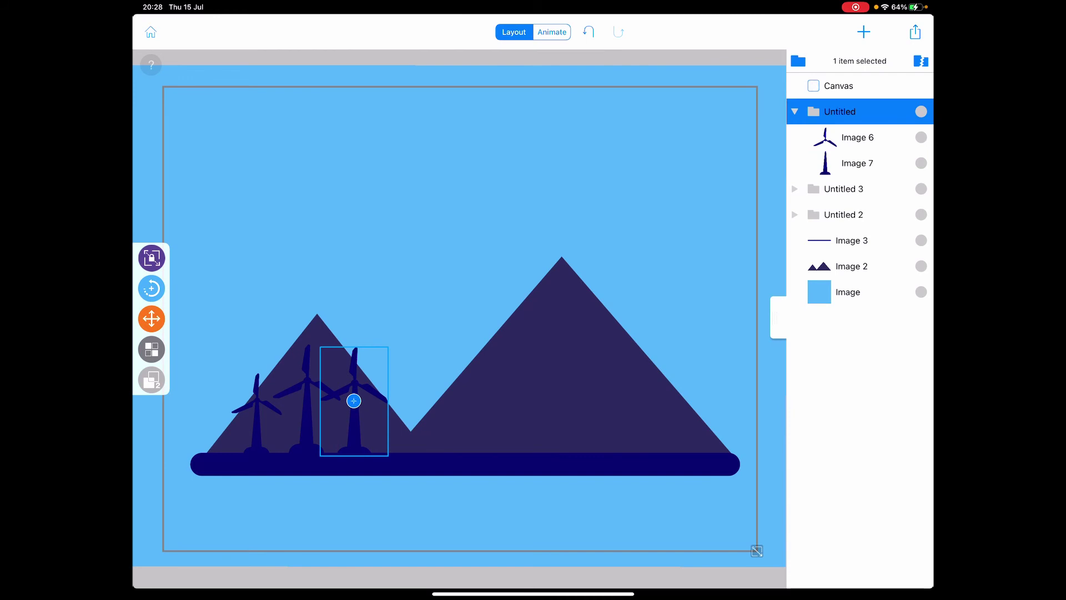
pyautogui.click(795, 111)
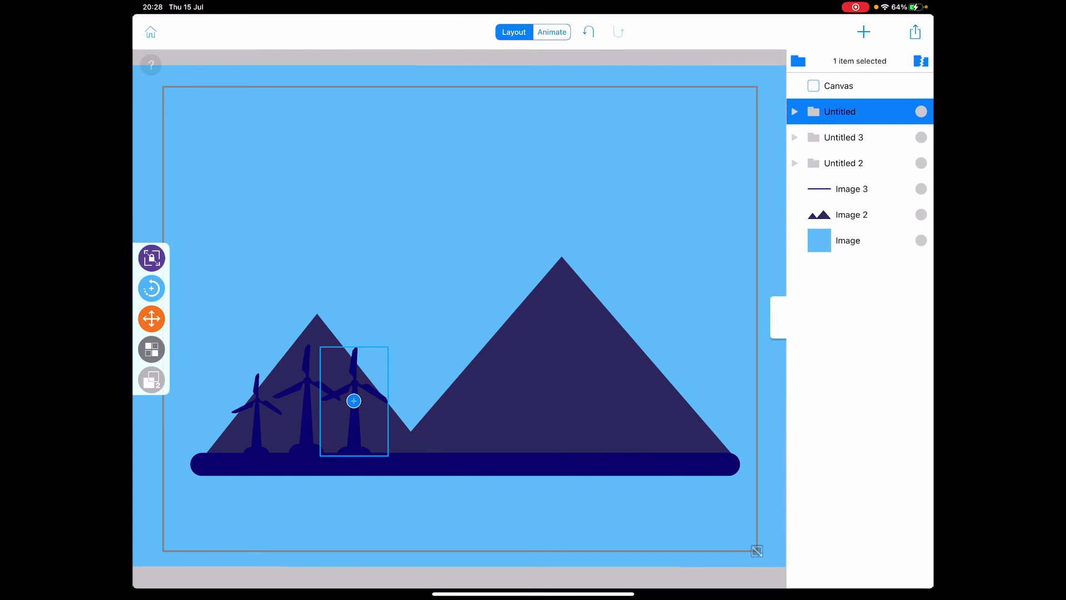
pyautogui.click(152, 258)
pyautogui.moveTo(381, 361); pyautogui.dragTo(363, 371)
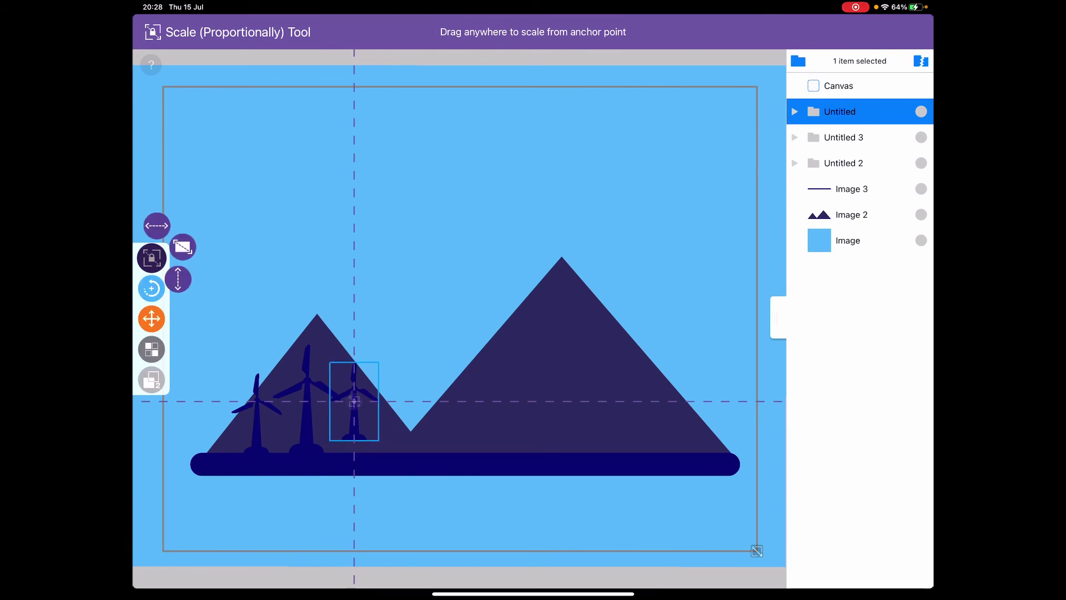
pyautogui.click(152, 257)
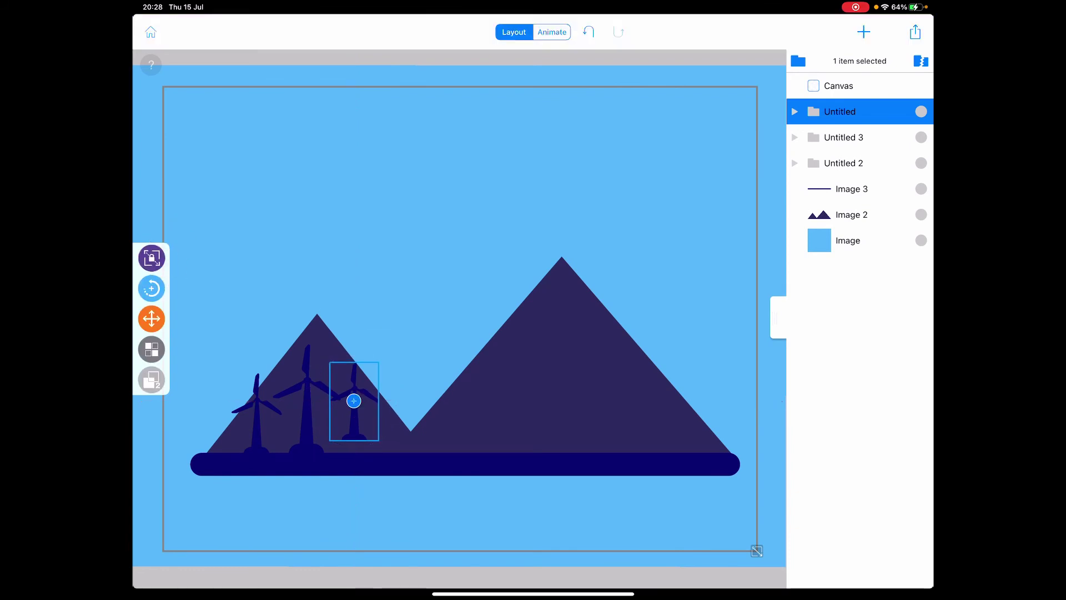
pyautogui.click(152, 318)
pyautogui.moveTo(354, 401)
pyautogui.mouseDown()
pyautogui.moveTo(355, 416)
pyautogui.moveTo(355, 400)
pyautogui.mouseUp()
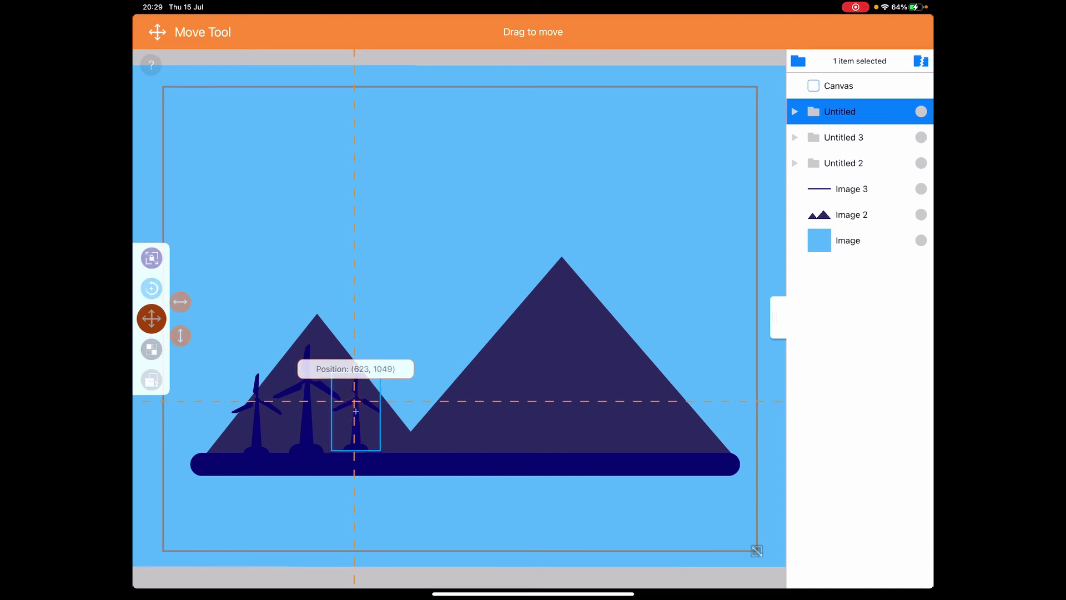
pyautogui.click(151, 318)
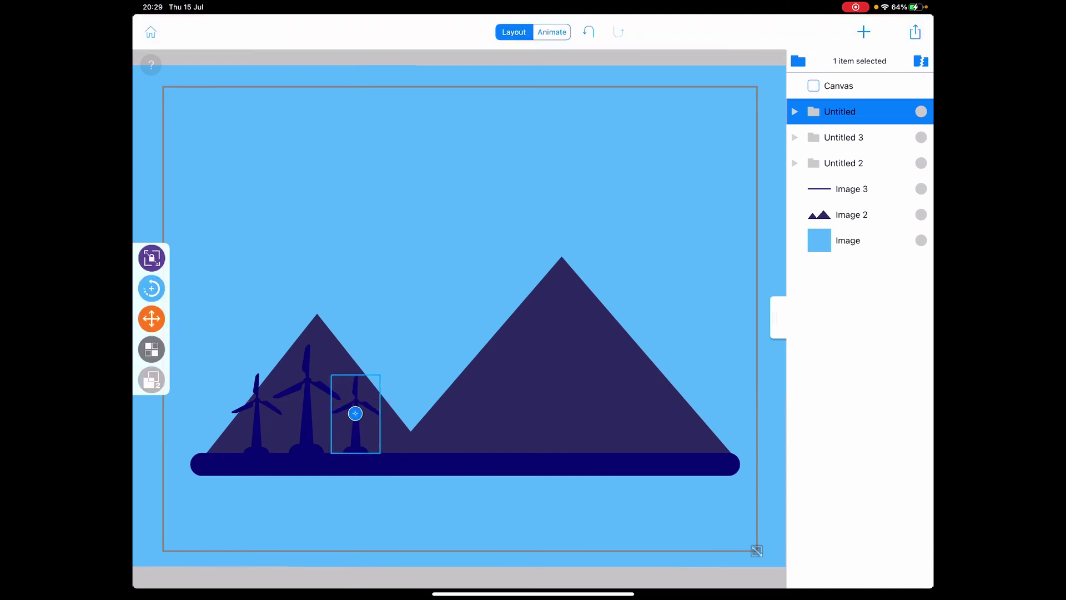
pyautogui.click(454, 316)
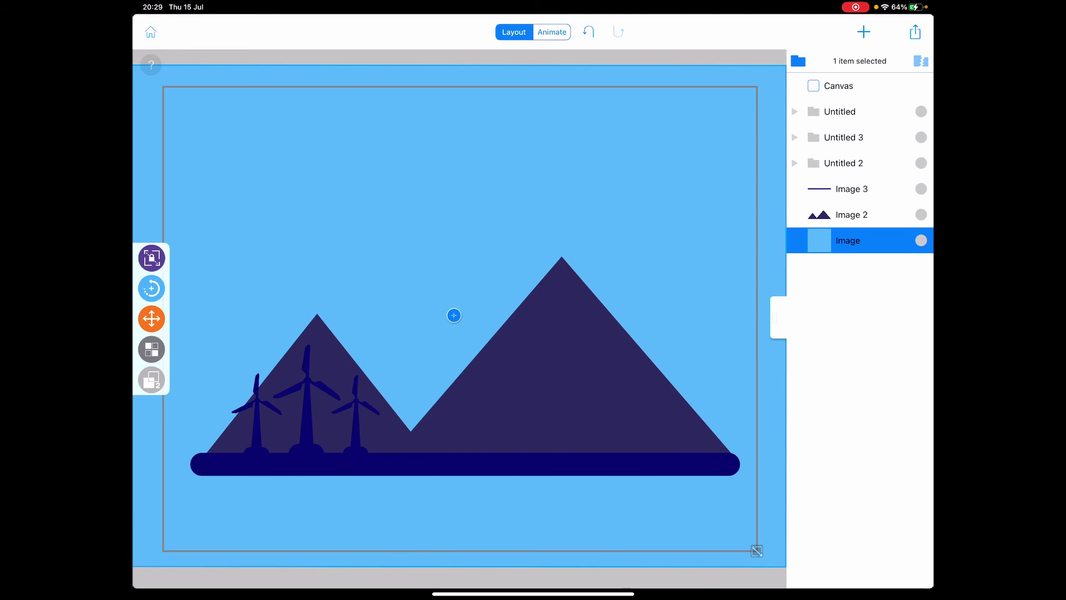
# Import the dark-blue rectangle slice as is.
pyautogui.click(864, 31)
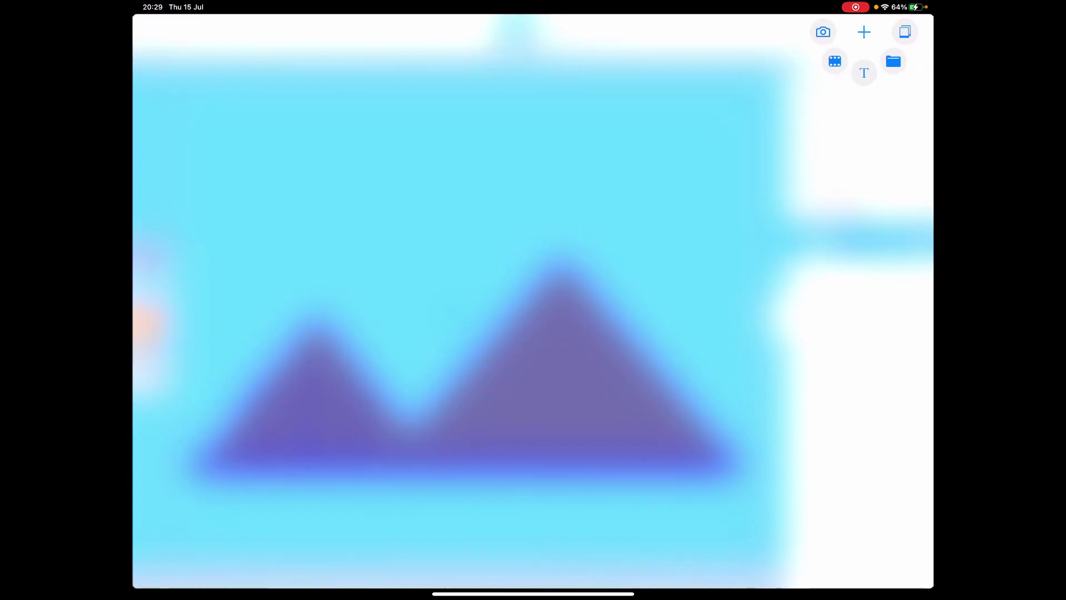
pyautogui.click(892, 60)
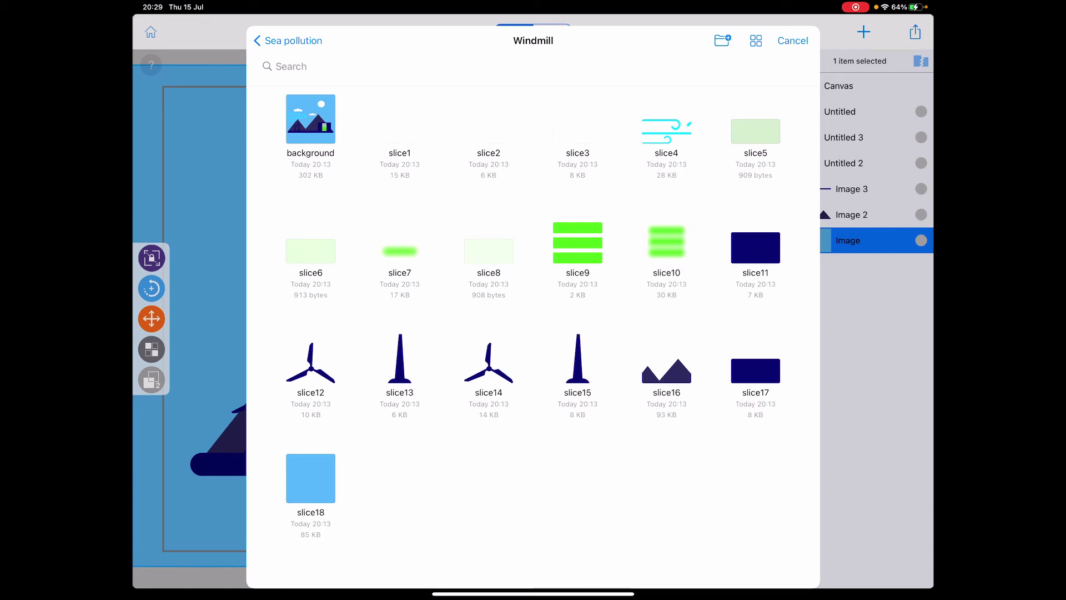
pyautogui.click(755, 247)
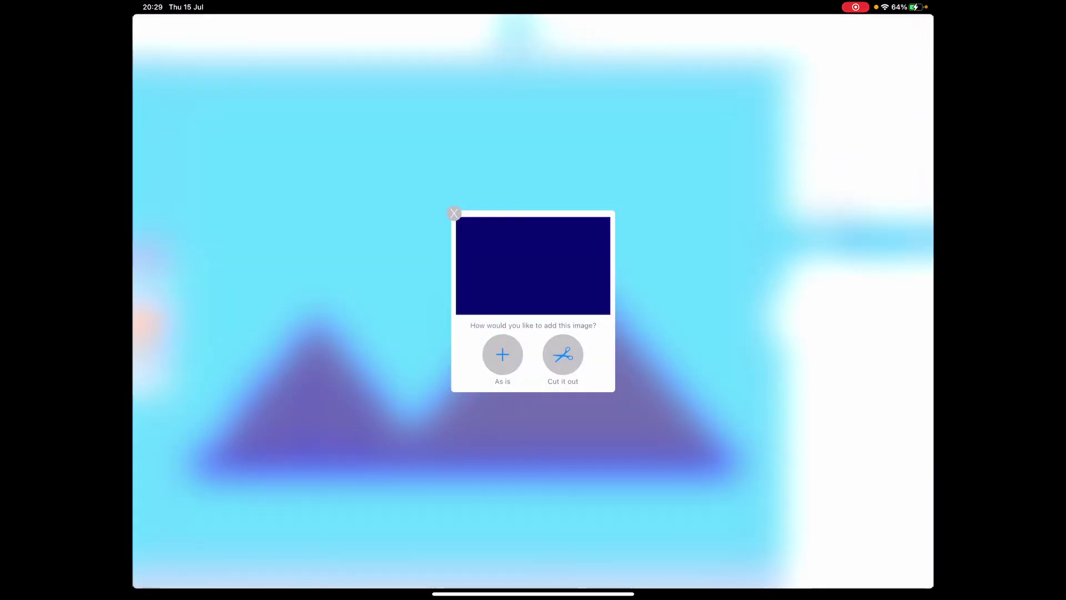
pyautogui.click(502, 355)
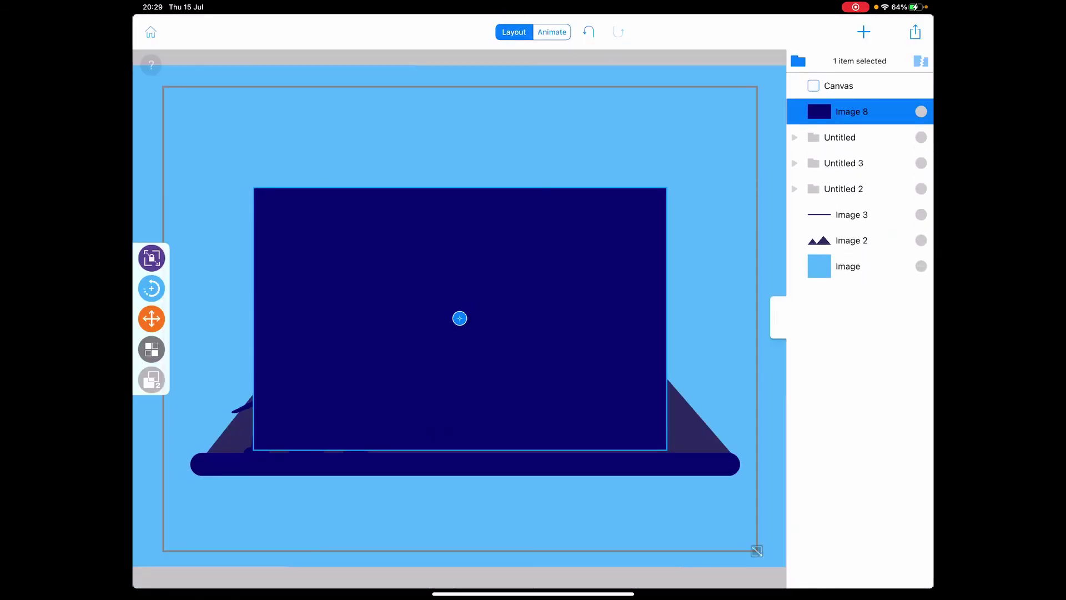
# Shrink the navy rectangle to about 37% and rest it at the right mountain's foot.
pyautogui.click(151, 258)
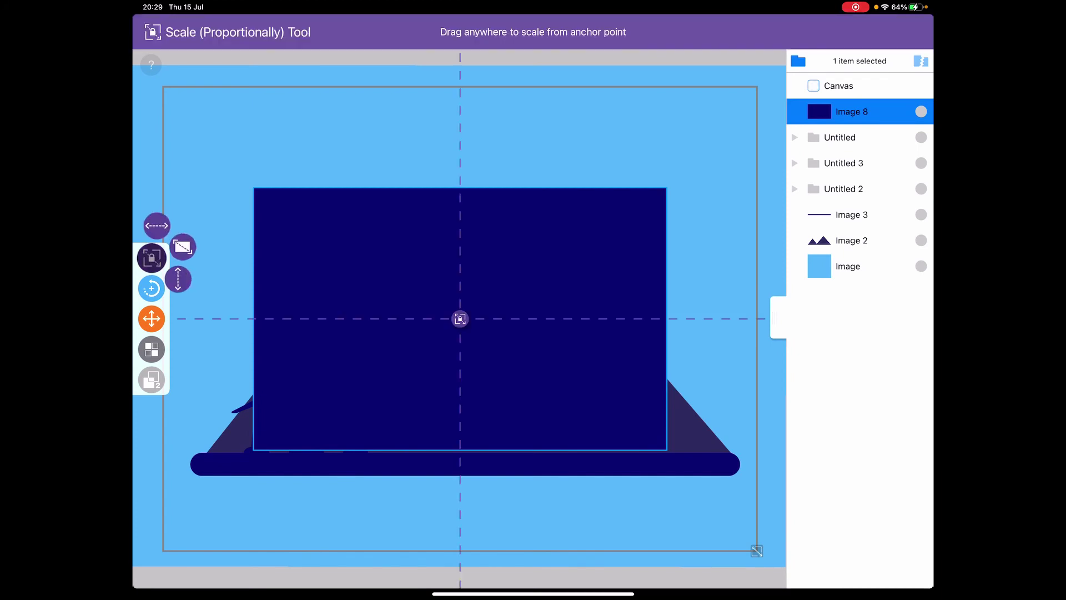
pyautogui.moveTo(633, 146); pyautogui.dragTo(515, 265)
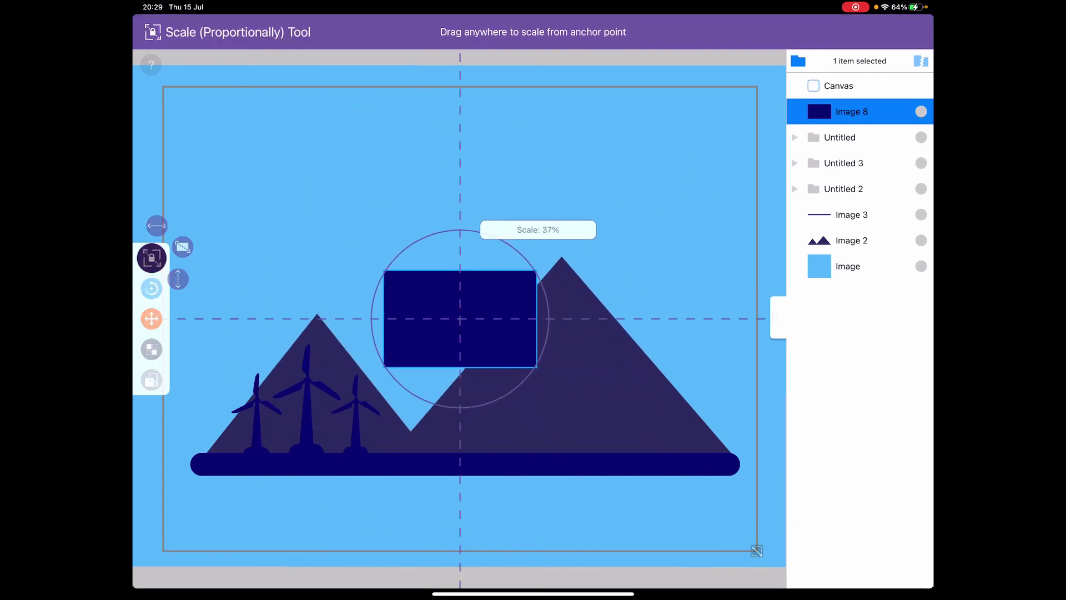
pyautogui.click(152, 257)
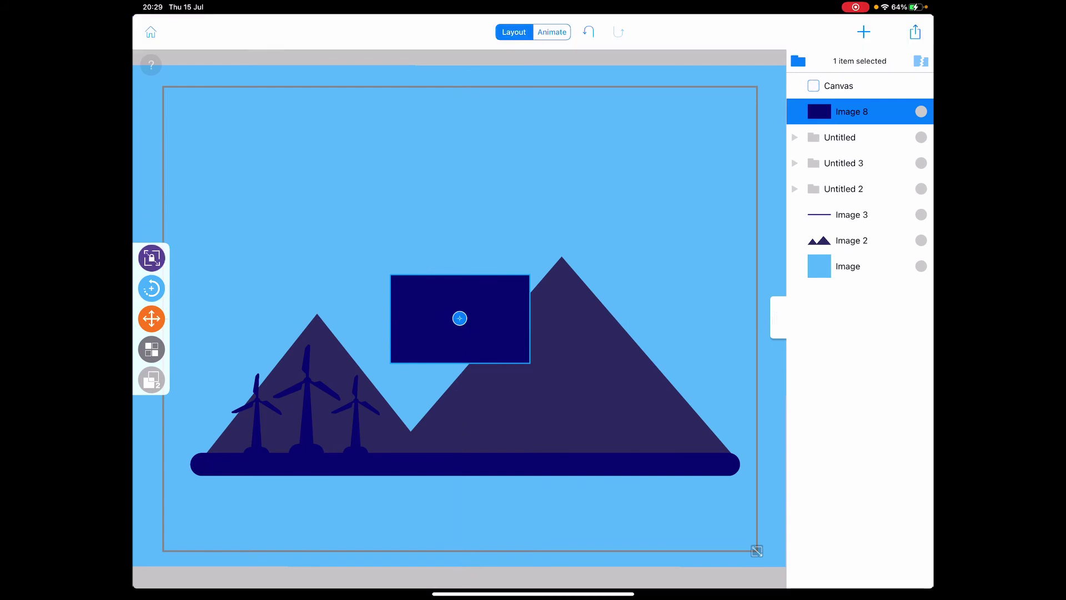
pyautogui.click(152, 318)
pyautogui.moveTo(460, 318); pyautogui.dragTo(608, 408)
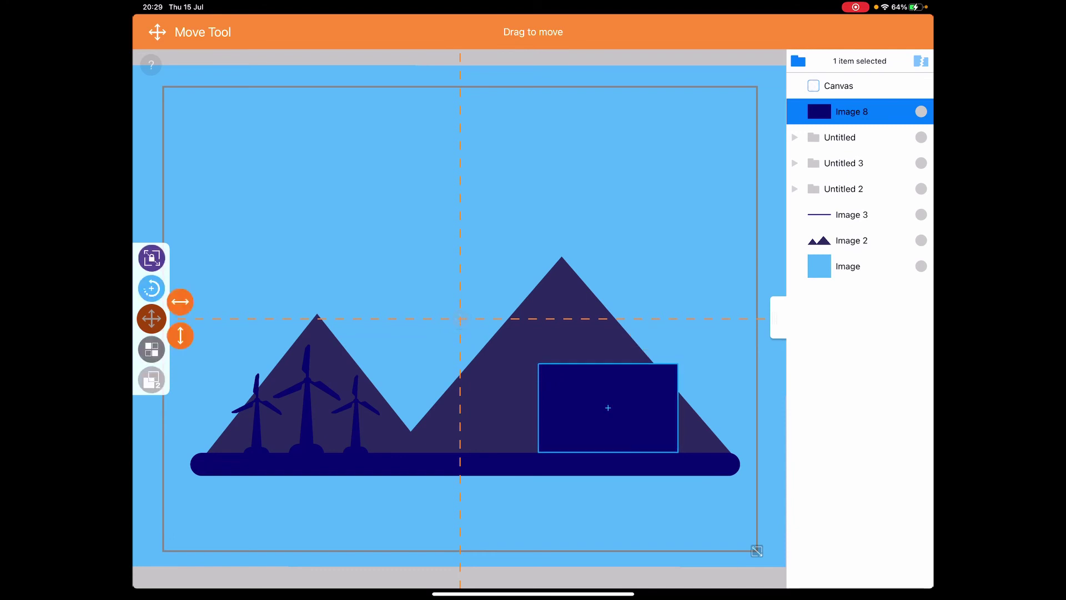
pyautogui.click(608, 407)
# Import the green charge-bars image, shrink it into the navy block, and pick the blurred slice10.
pyautogui.click(864, 31)
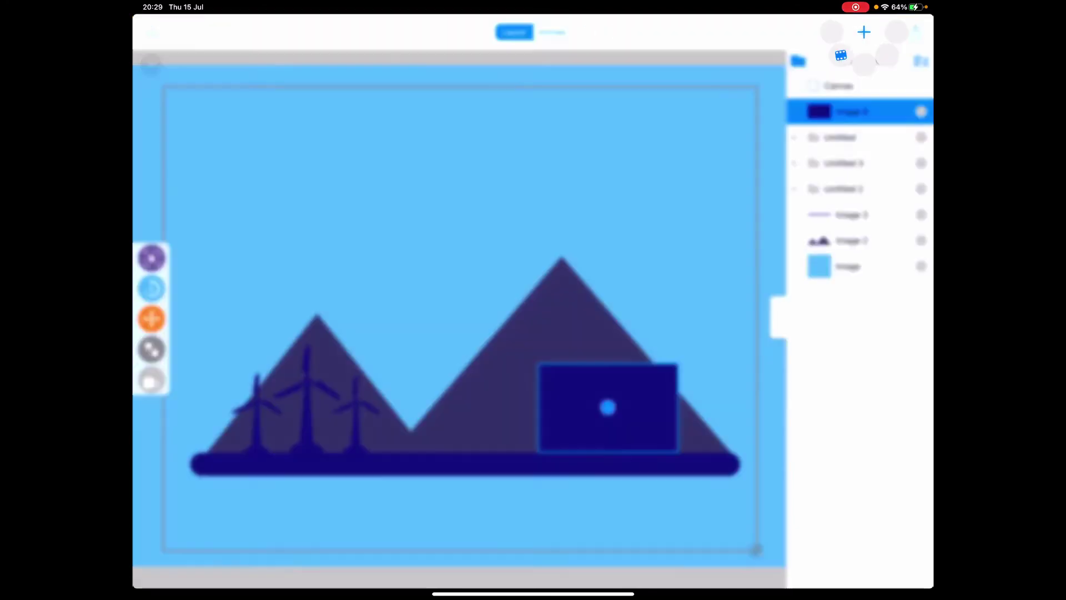
pyautogui.click(894, 59)
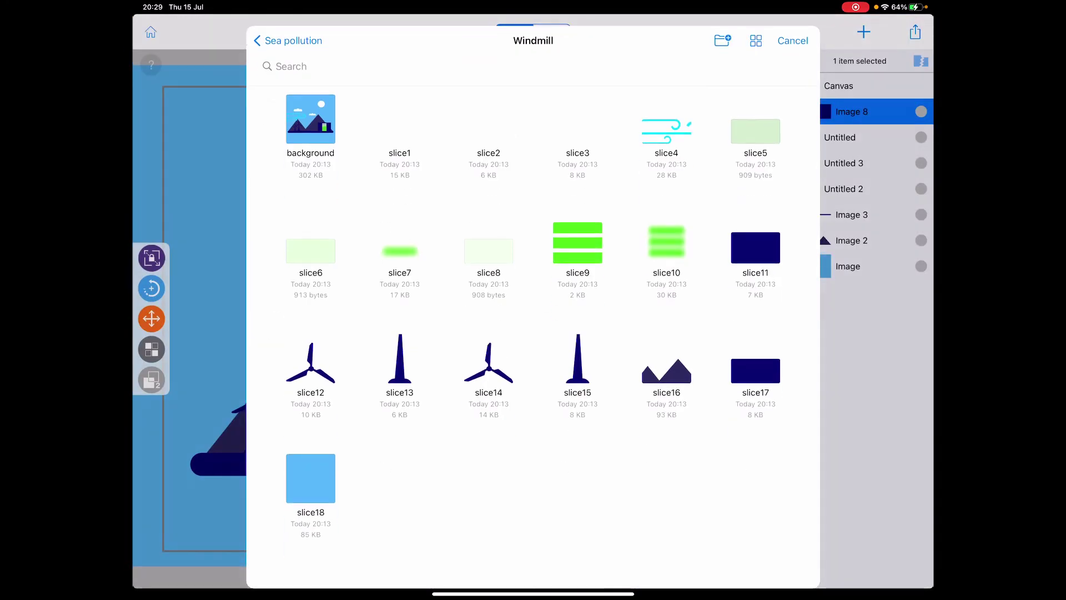
pyautogui.click(792, 43)
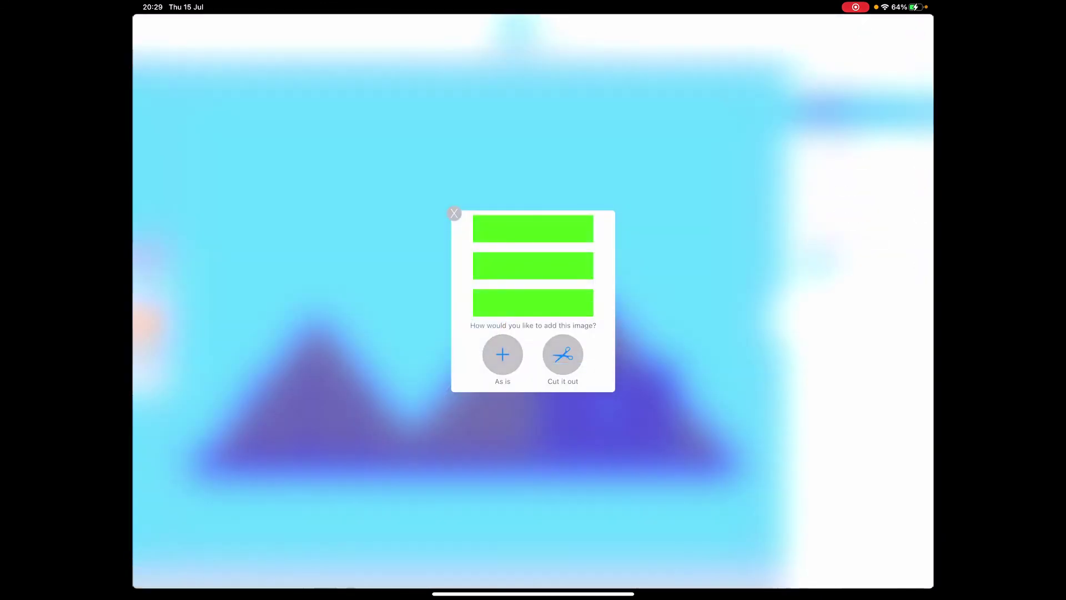
pyautogui.click(502, 354)
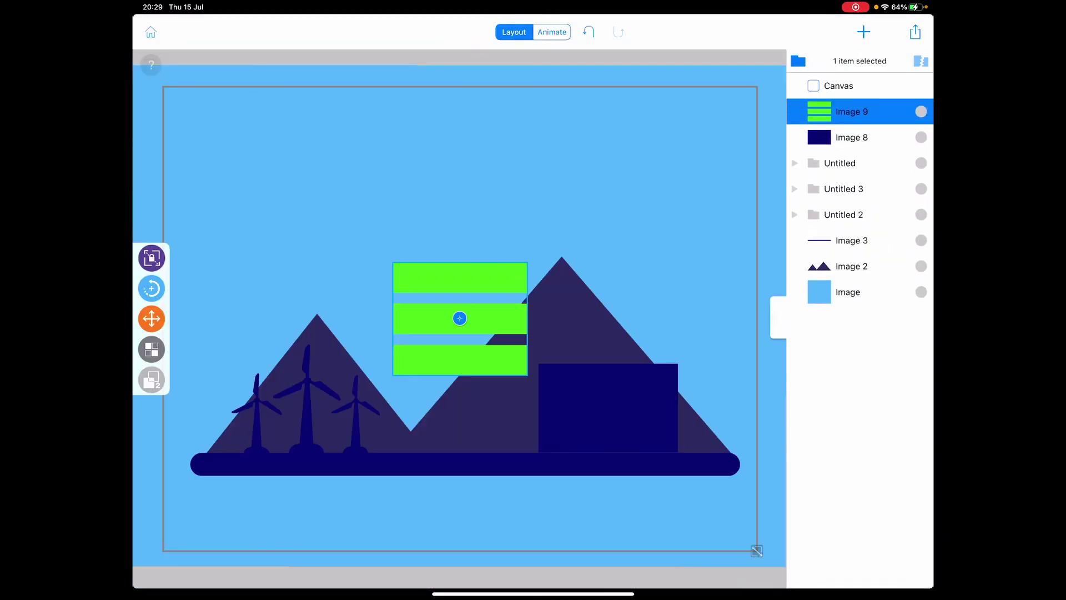
pyautogui.click(151, 257)
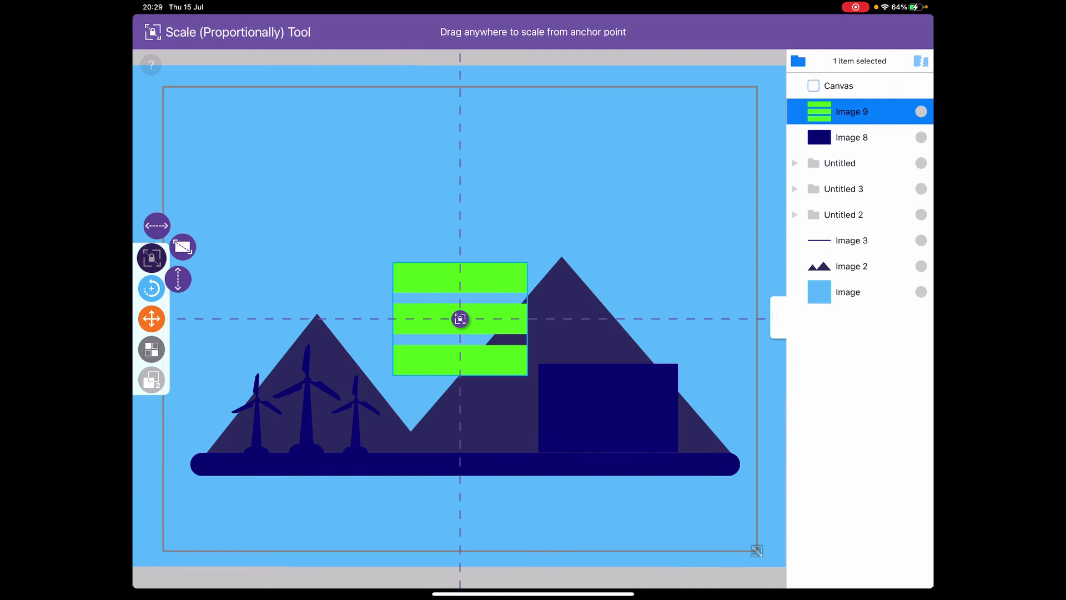
pyautogui.moveTo(560, 333)
pyautogui.mouseDown()
pyautogui.moveTo(494, 328)
pyautogui.moveTo(609, 423)
pyautogui.mouseUp()
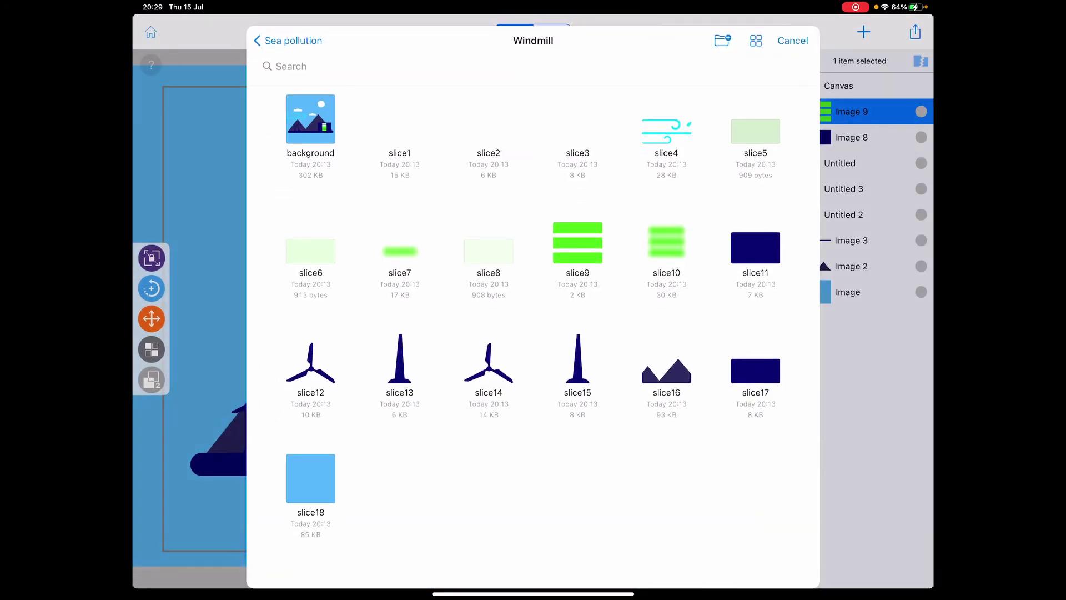
pyautogui.click(577, 242)
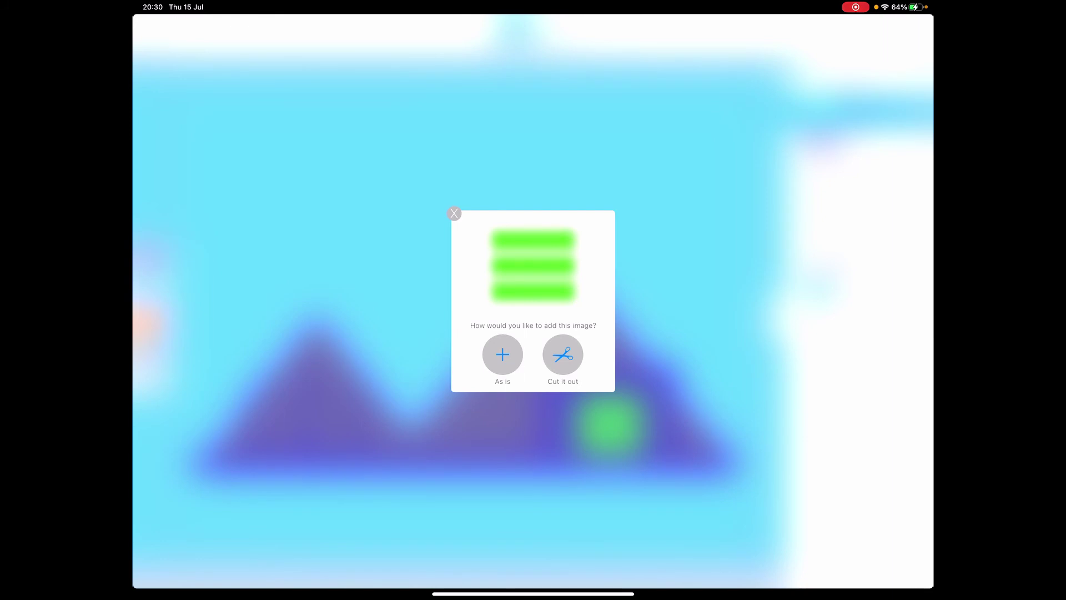
# Add the blurred green bars as Image 10, scale to about 52%, and overlay the solid bars.
pyautogui.click(503, 355)
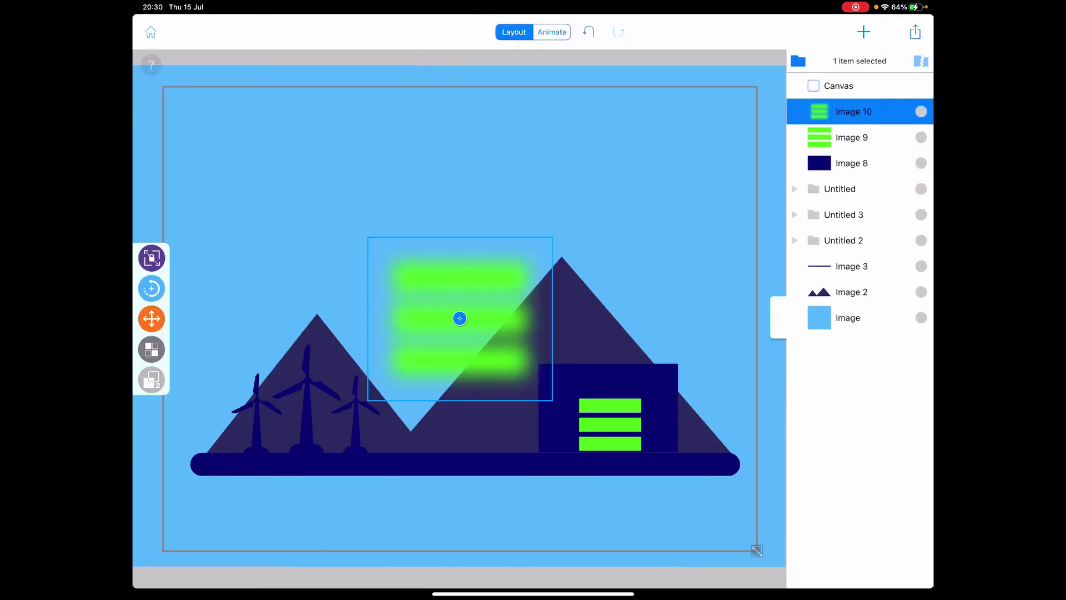
pyautogui.click(152, 258)
pyautogui.moveTo(544, 229); pyautogui.dragTo(509, 267)
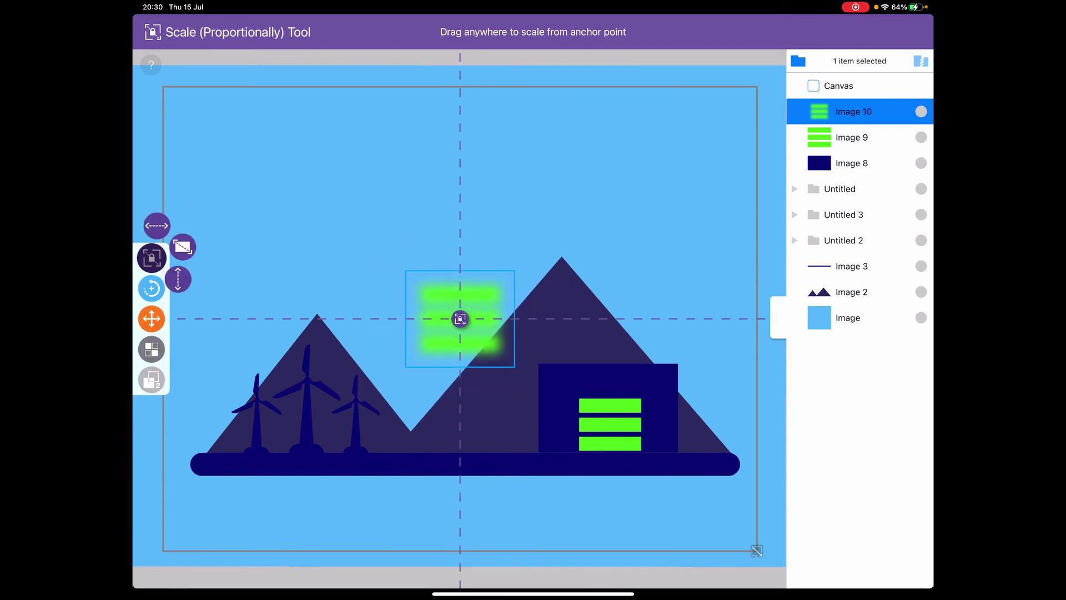
pyautogui.click(151, 258)
pyautogui.click(152, 318)
pyautogui.moveTo(461, 318)
pyautogui.mouseDown()
pyautogui.moveTo(555, 357)
pyautogui.moveTo(613, 412)
pyautogui.moveTo(611, 425)
pyautogui.mouseUp()
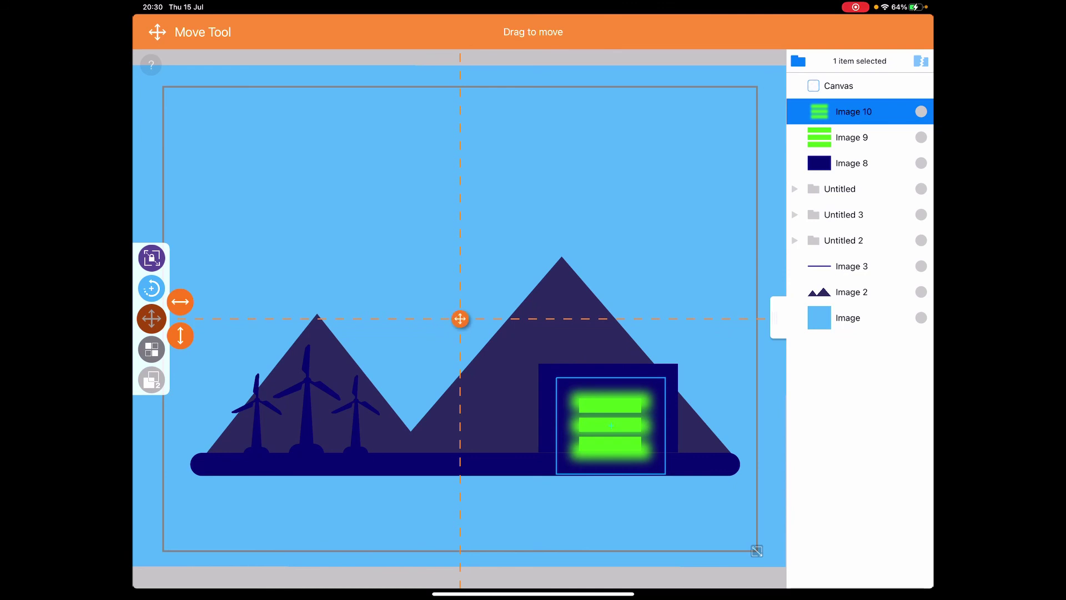
pyautogui.click(151, 318)
pyautogui.click(152, 258)
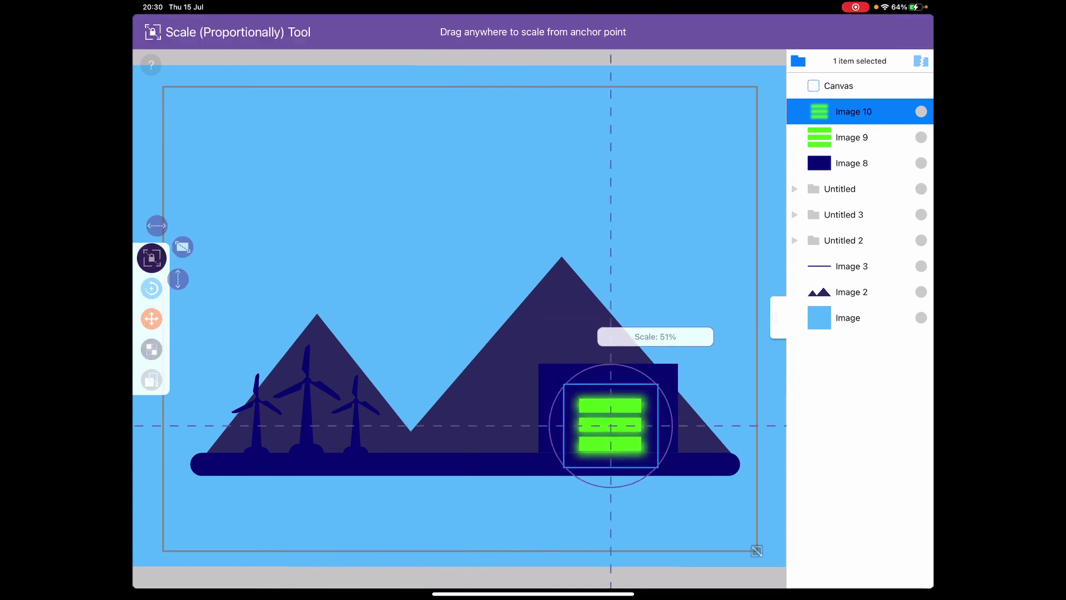
pyautogui.moveTo(660, 377)
pyautogui.mouseDown()
pyautogui.moveTo(647, 388)
pyautogui.moveTo(659, 382)
pyautogui.mouseUp()
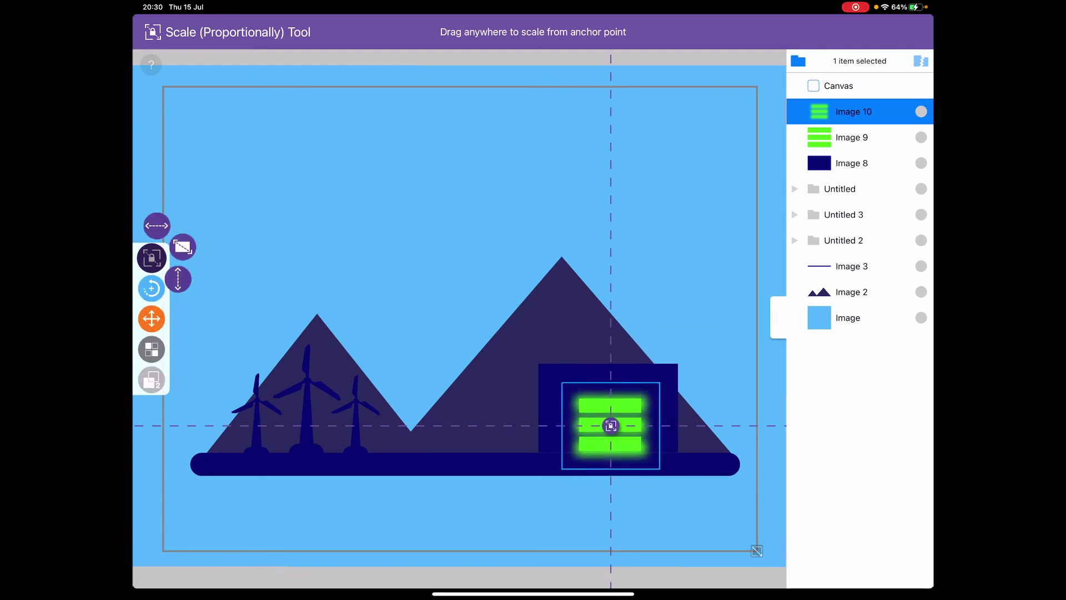
pyautogui.click(864, 31)
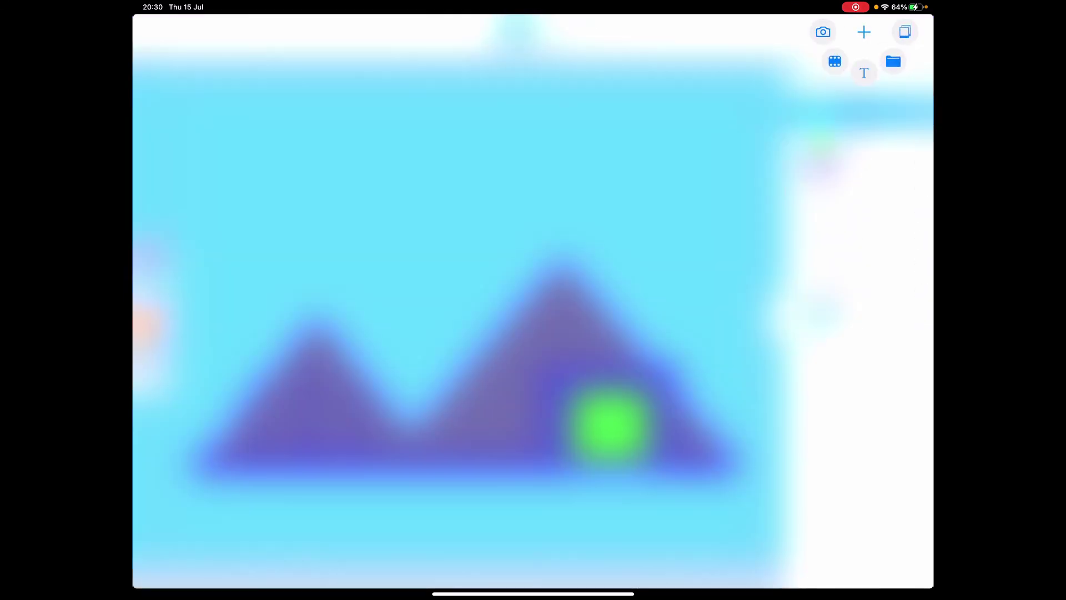
# Add the pale Windmill slice as is, scale it to about 46%, and move it above the green bars.
pyautogui.click(864, 67)
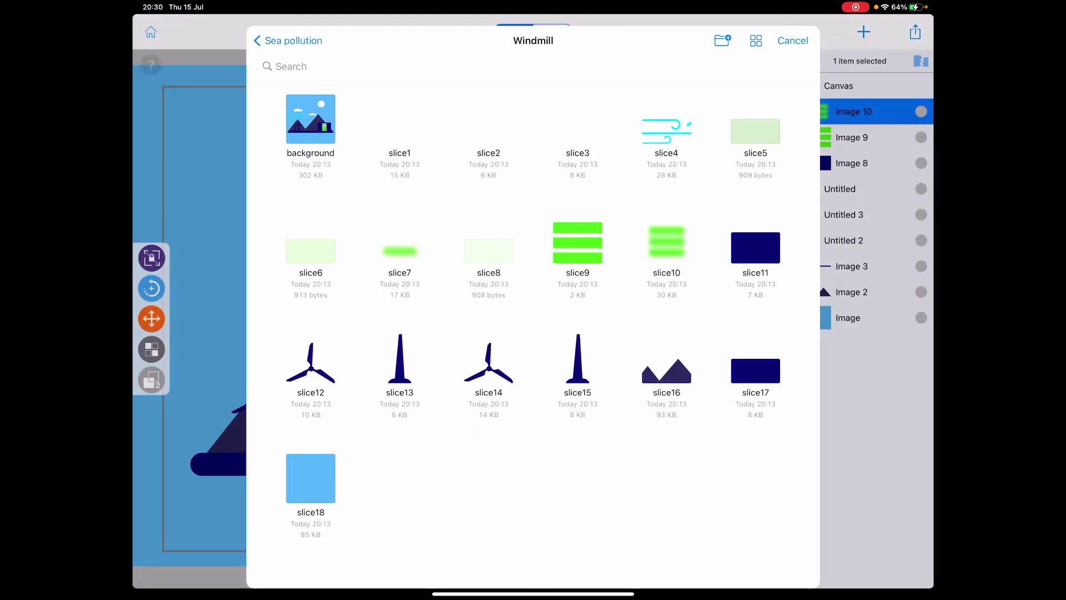
pyautogui.click(488, 251)
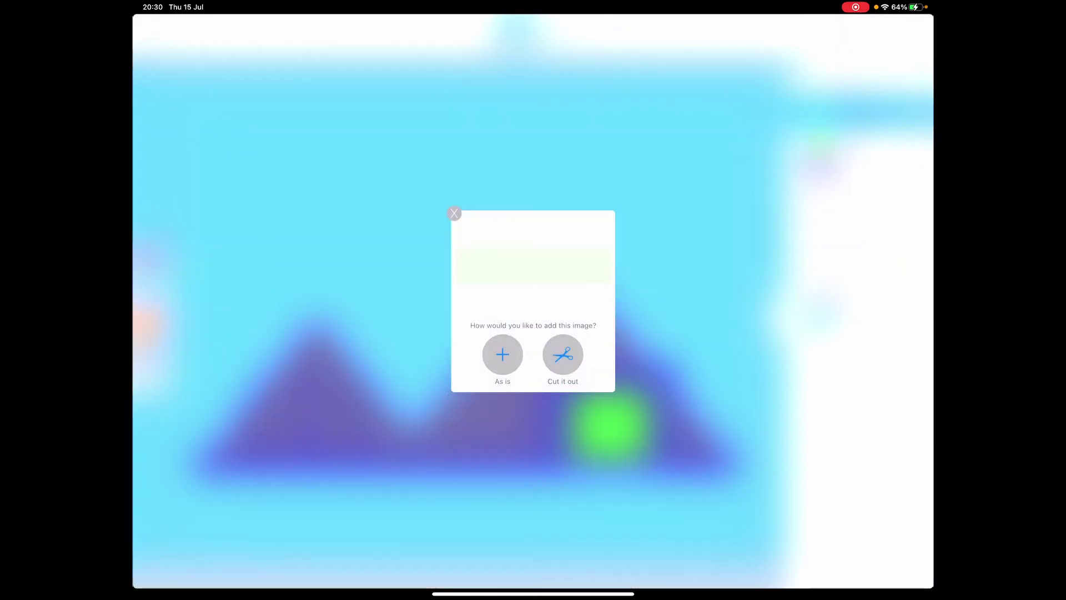
pyautogui.click(503, 354)
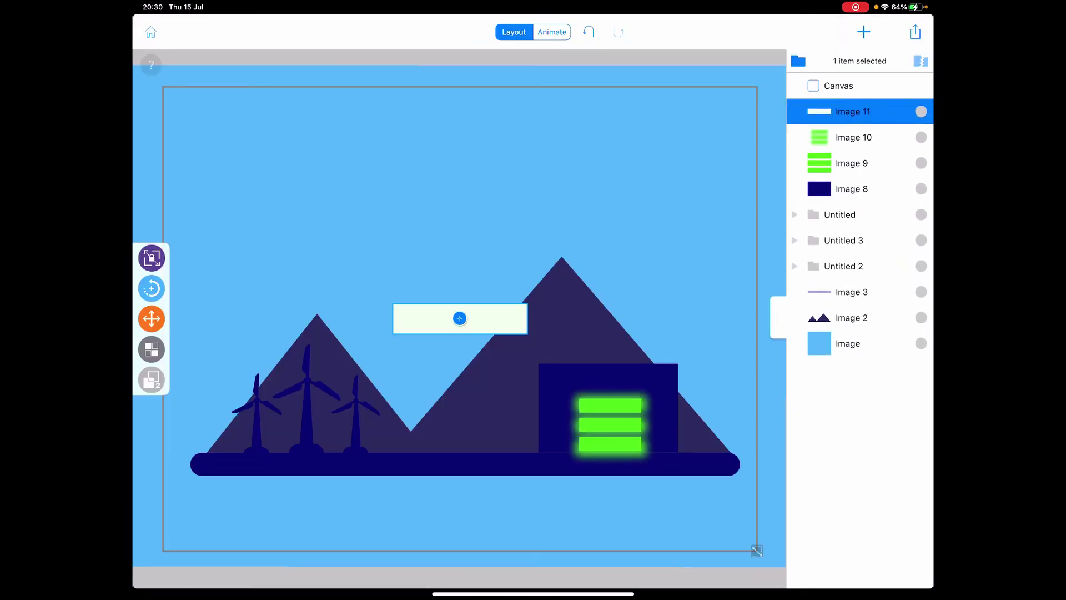
pyautogui.click(151, 258)
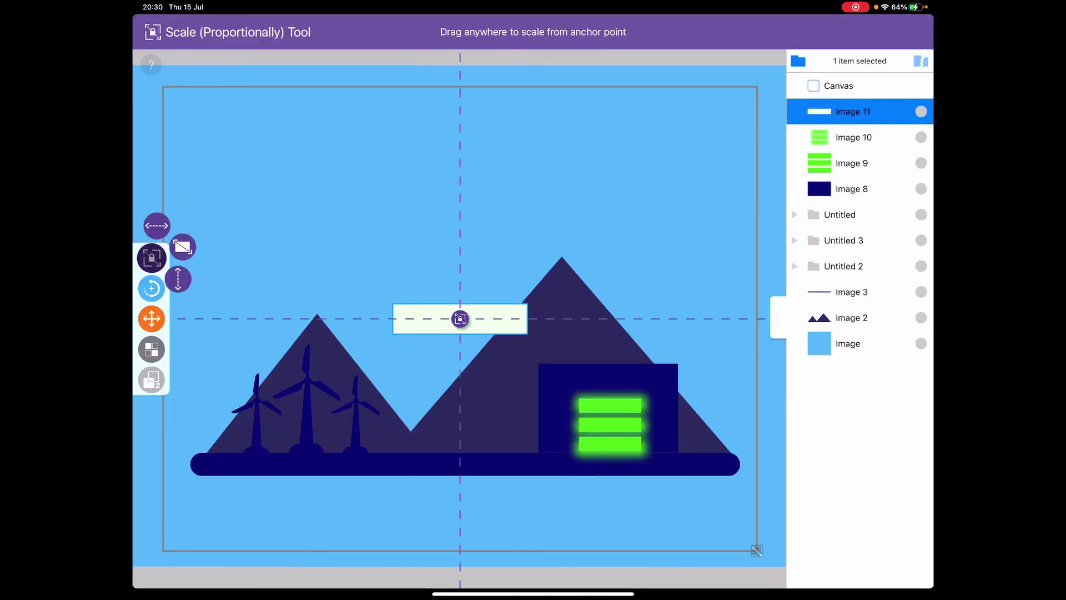
pyautogui.moveTo(555, 311); pyautogui.dragTo(488, 320)
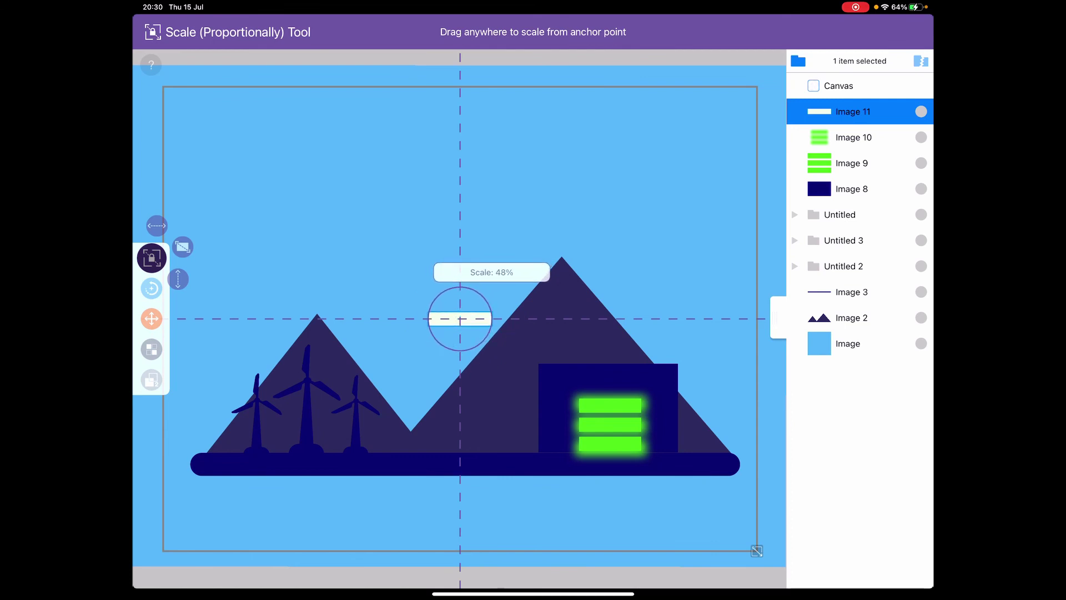
pyautogui.click(152, 258)
pyautogui.click(152, 318)
pyautogui.moveTo(459, 318); pyautogui.dragTo(610, 385)
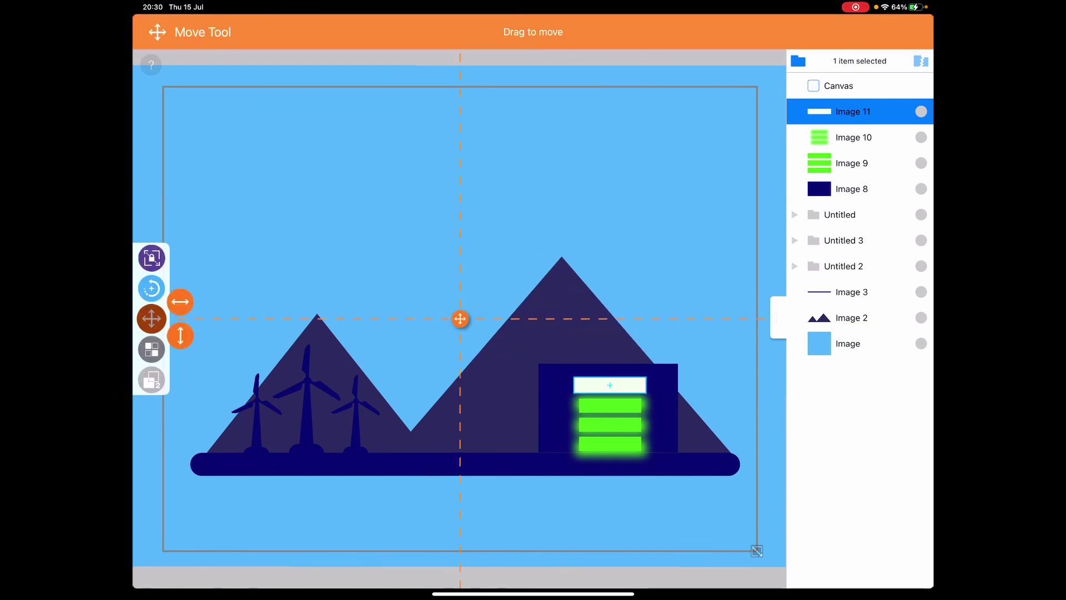
# Rescale the pale bar, Image 11, down to 44% so it fits the navy block.
pyautogui.click(151, 258)
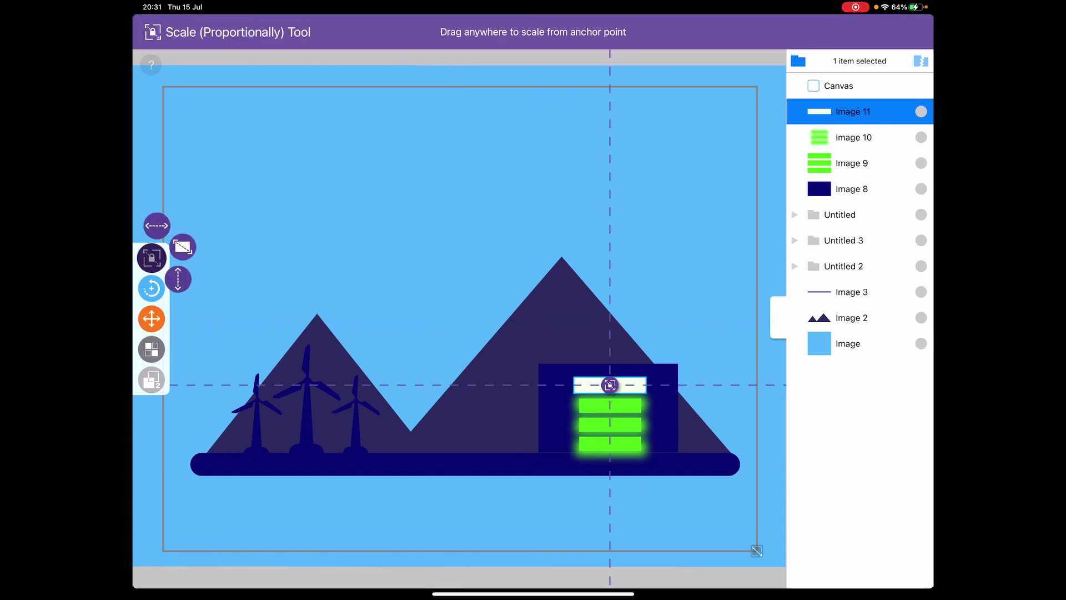
pyautogui.moveTo(644, 389); pyautogui.dragTo(633, 371)
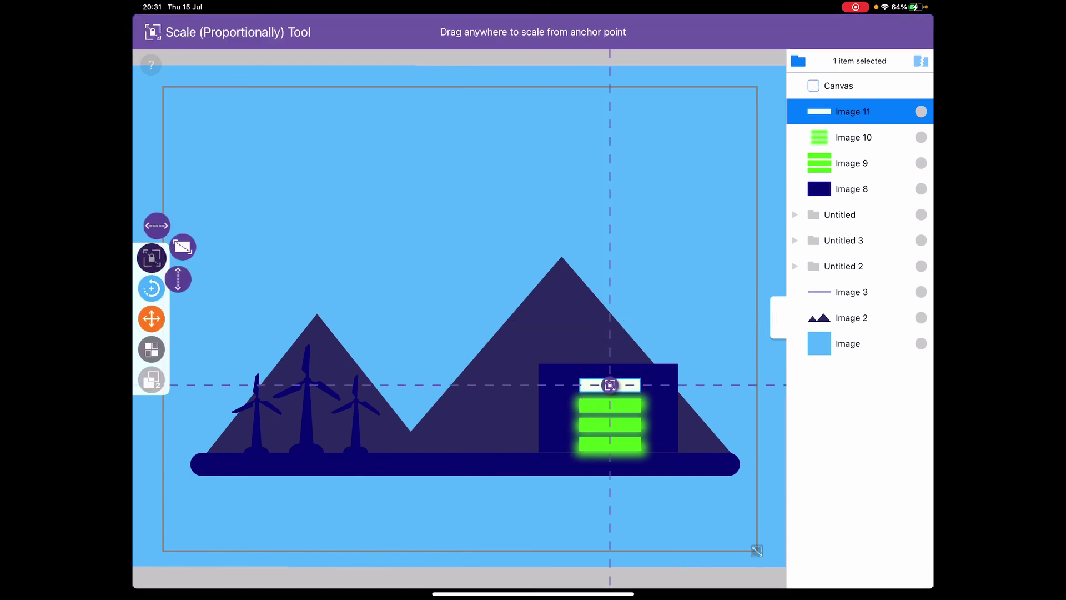
pyautogui.click(152, 257)
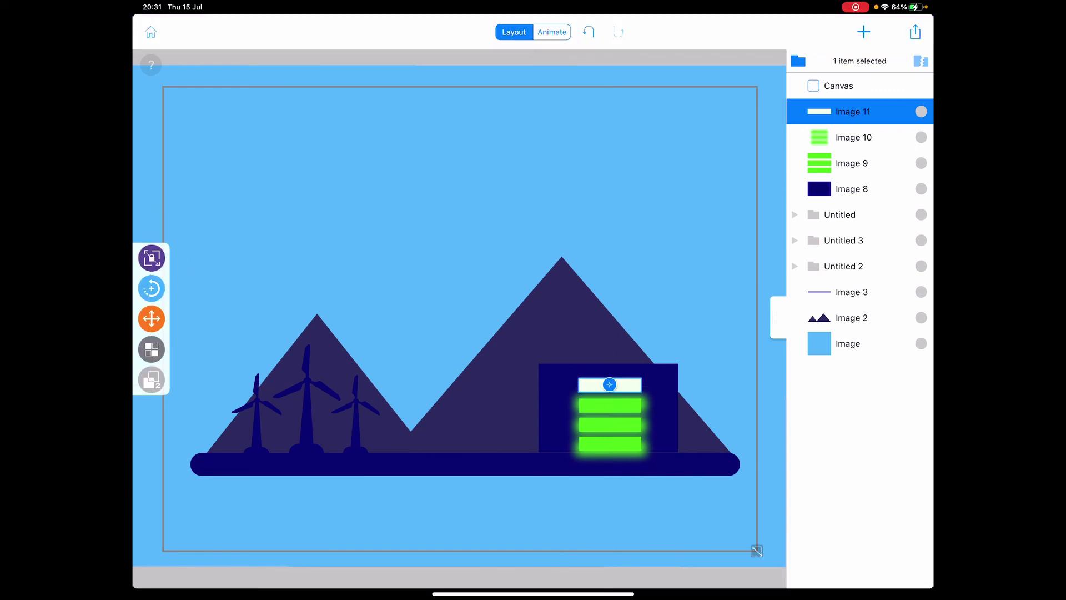
pyautogui.click(152, 258)
pyautogui.moveTo(638, 389); pyautogui.dragTo(633, 386)
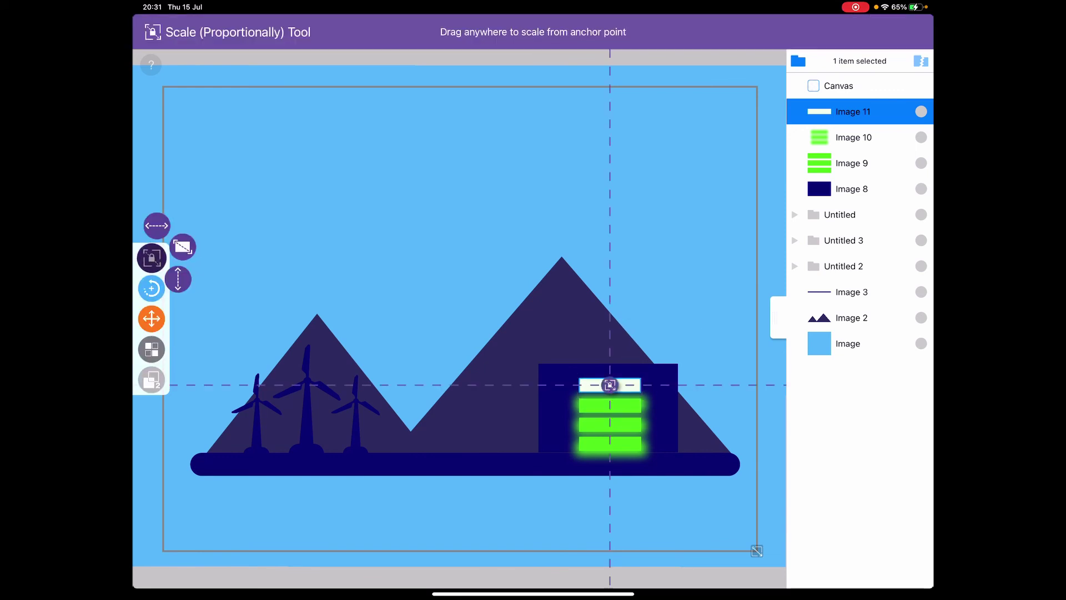
pyautogui.click(152, 258)
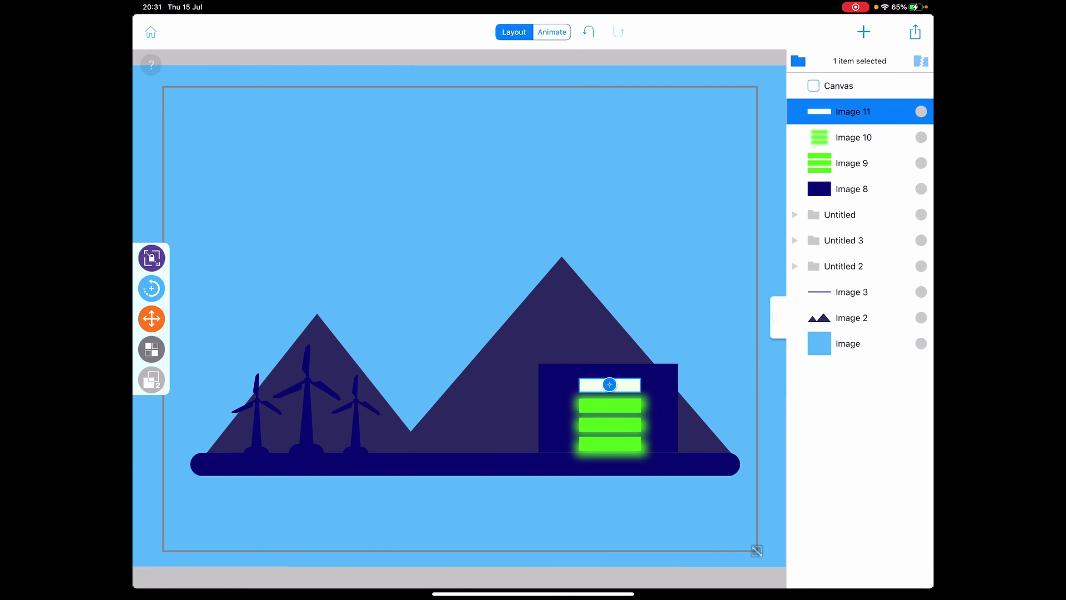
pyautogui.click(864, 32)
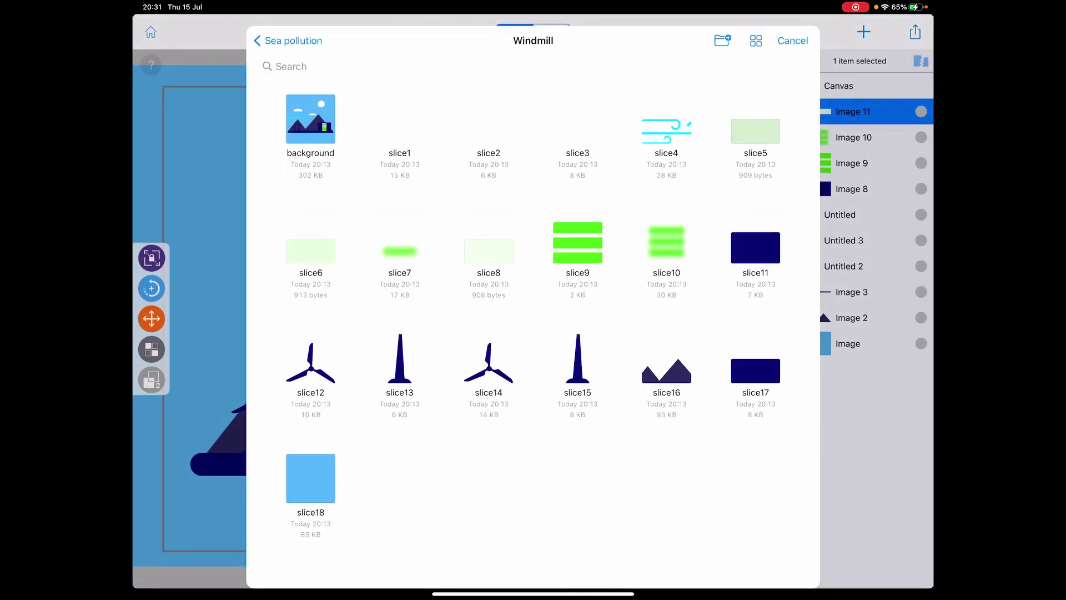
# Add slice7 as is as Image 12, shrink it, and place it over the pale top bar.
pyautogui.click(400, 251)
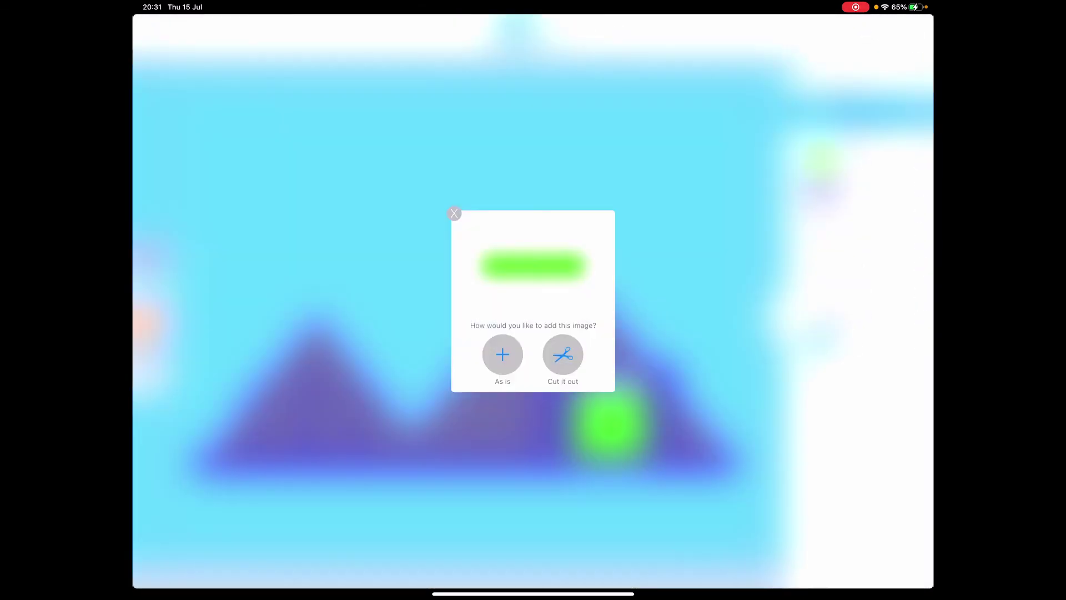
pyautogui.click(502, 352)
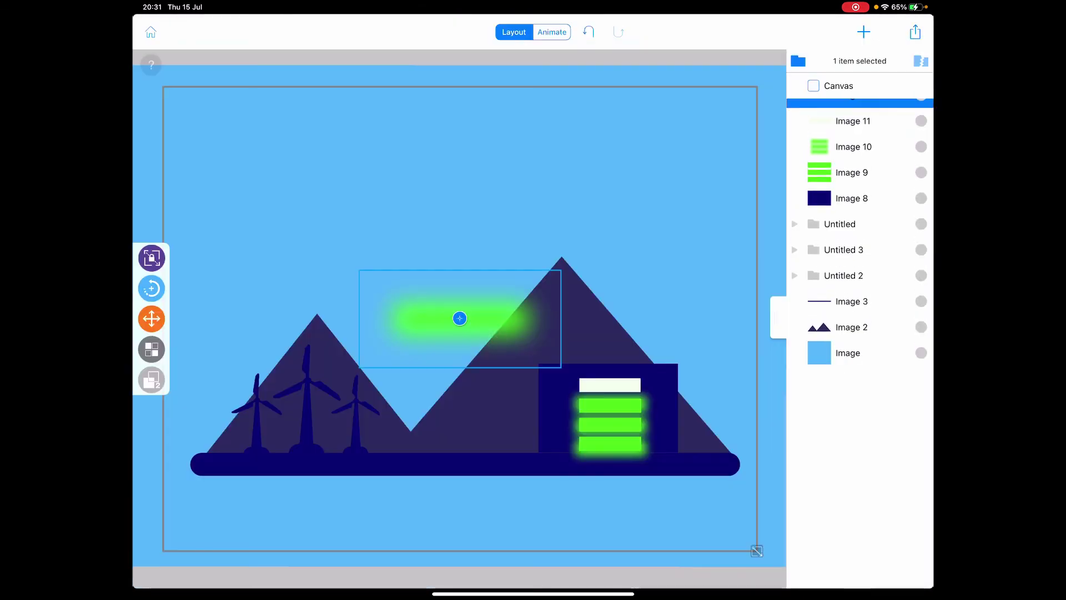
pyautogui.click(152, 258)
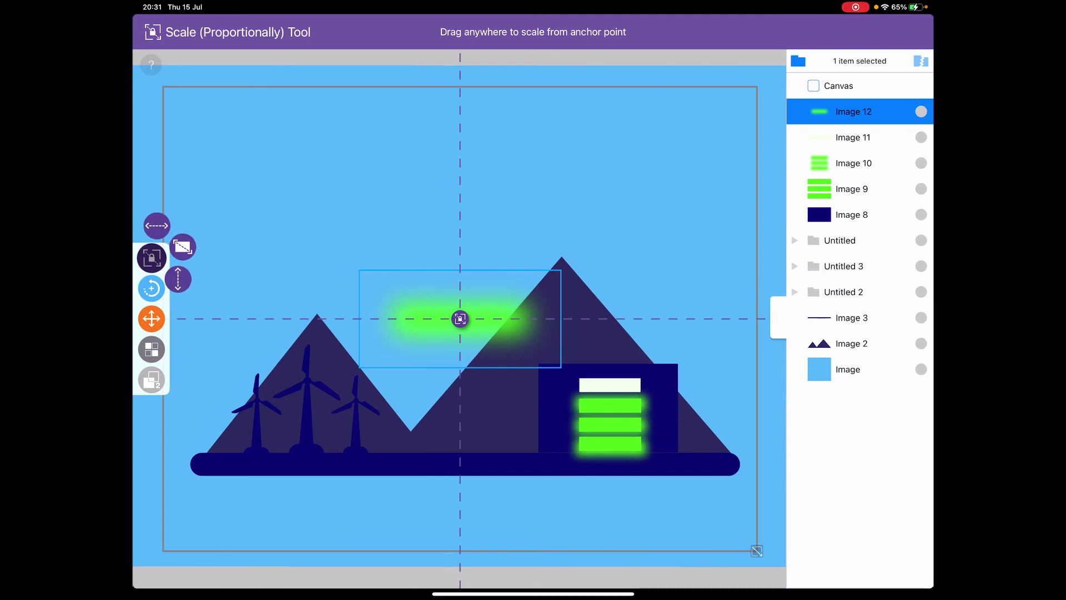
pyautogui.moveTo(542, 238); pyautogui.dragTo(503, 275)
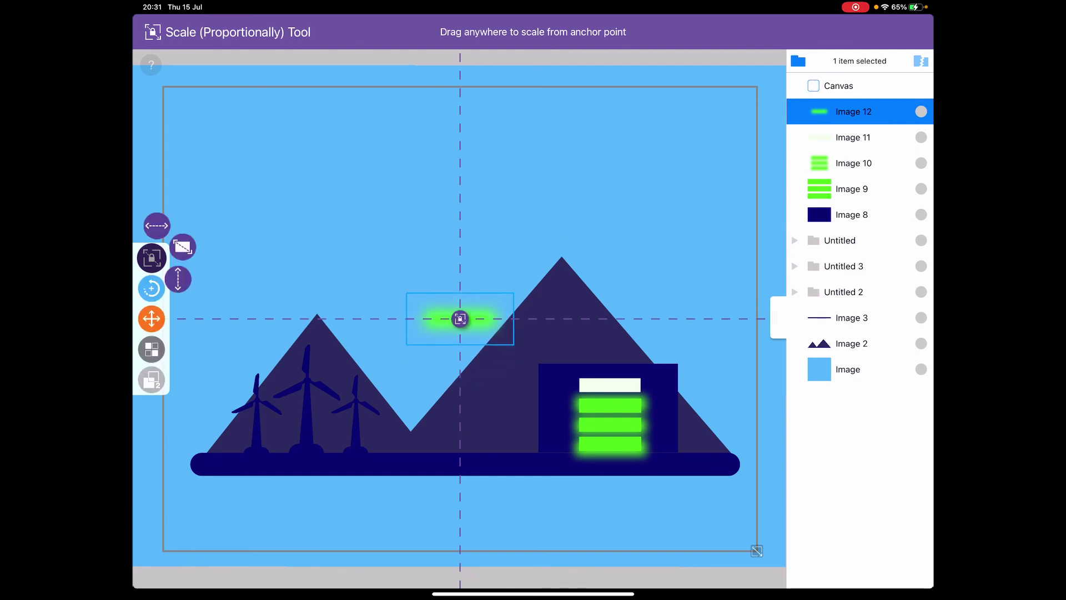
pyautogui.click(151, 319)
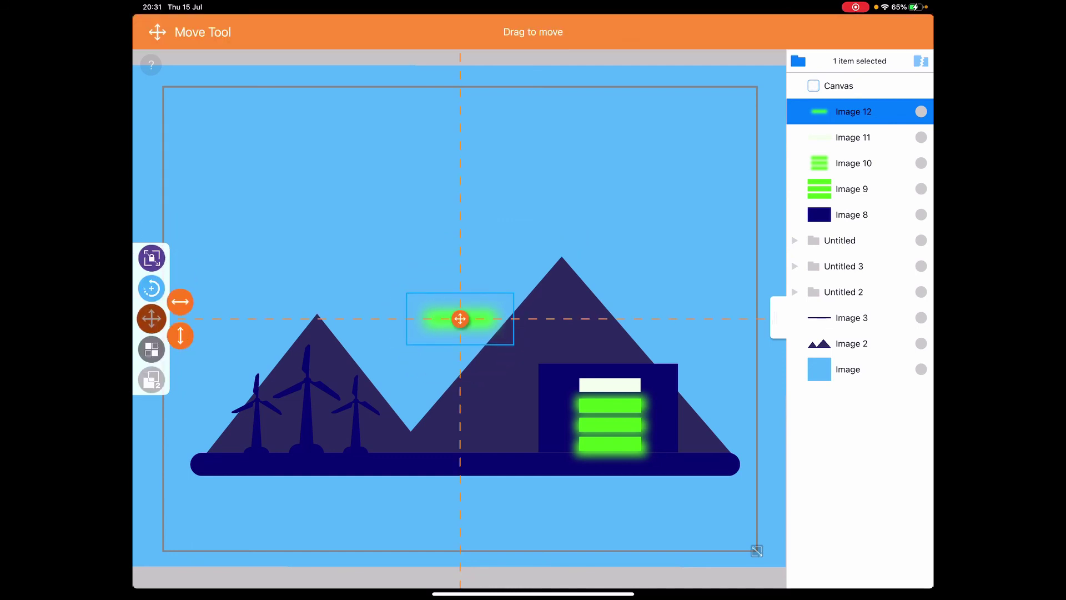
pyautogui.moveTo(460, 319)
pyautogui.mouseDown()
pyautogui.moveTo(583, 352)
pyautogui.moveTo(608, 386)
pyautogui.mouseUp()
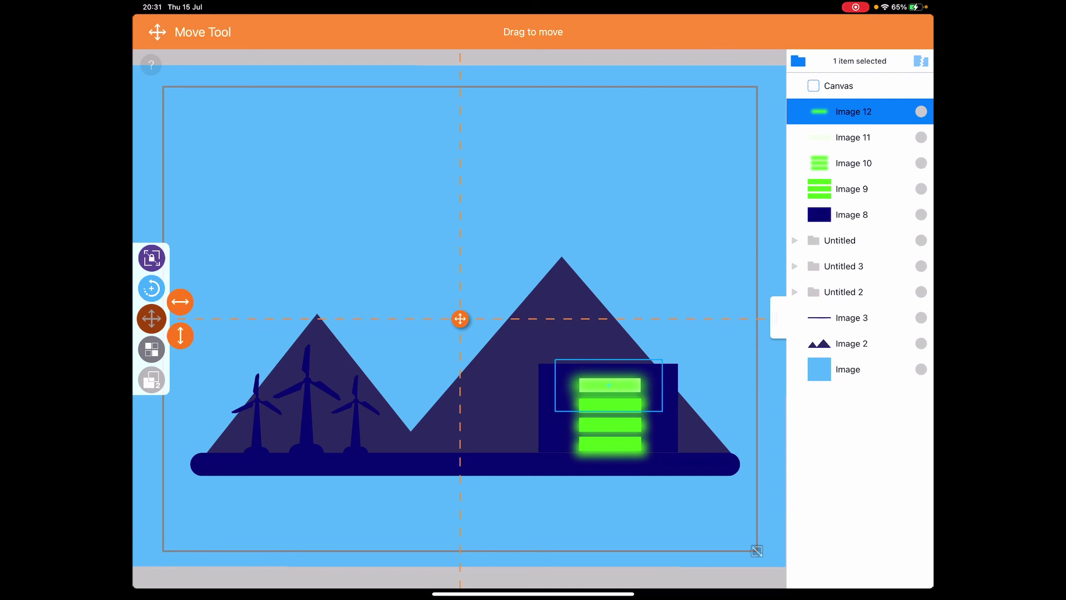
pyautogui.click(152, 318)
pyautogui.click(152, 349)
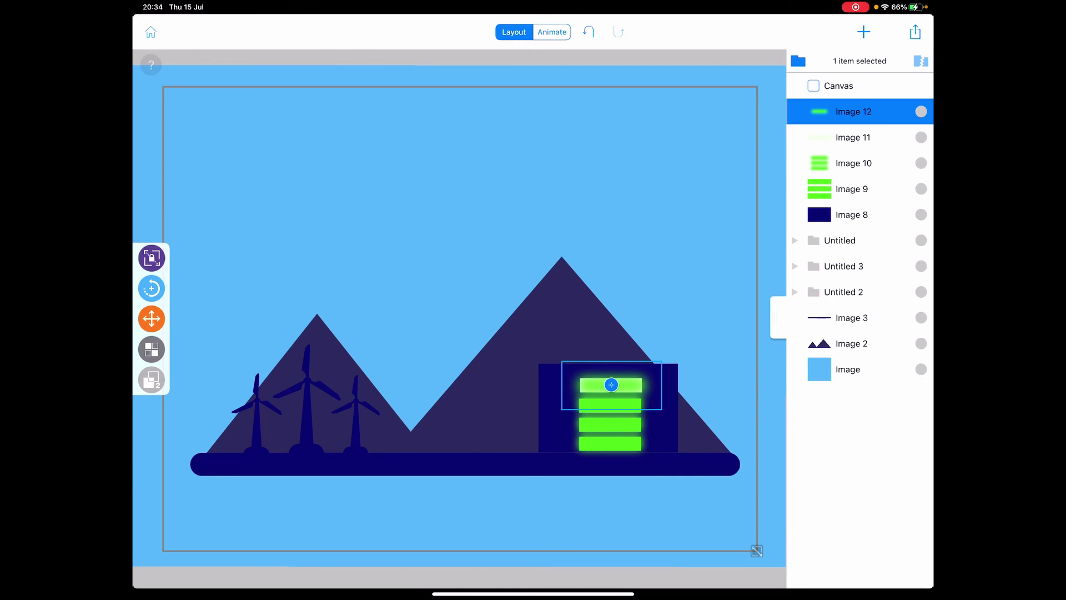
# Lower Image 12's opacity slider from 100% toward 34% to fade the top green bar.
pyautogui.click(151, 349)
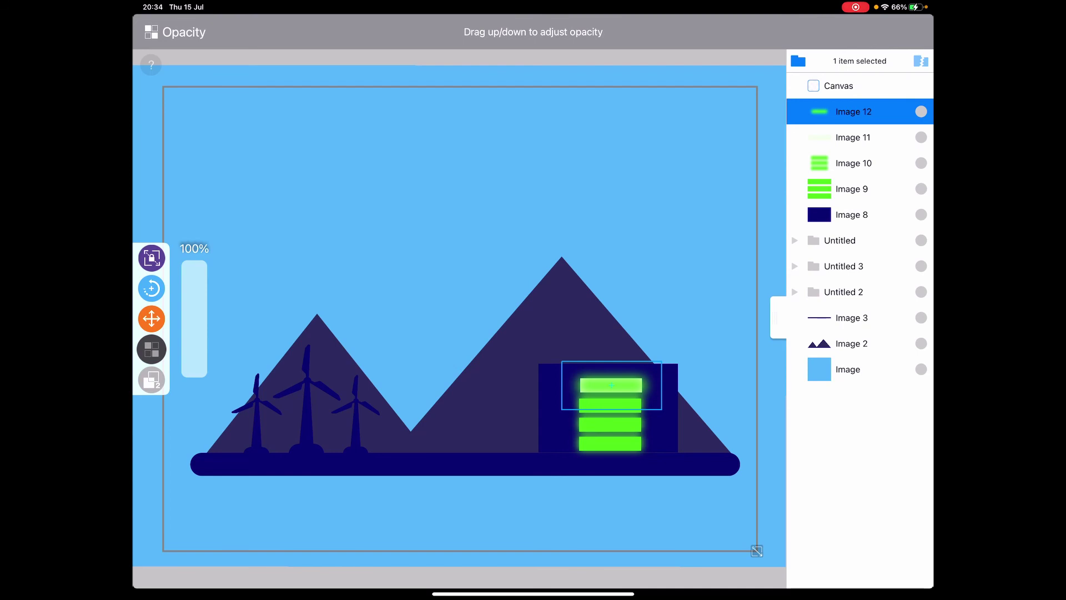
pyautogui.moveTo(195, 233)
pyautogui.mouseDown()
pyautogui.moveTo(194, 203)
pyautogui.moveTo(195, 283)
pyautogui.moveTo(195, 191)
pyautogui.moveTo(194, 311)
pyautogui.moveTo(194, 178)
pyautogui.moveTo(195, 332)
pyautogui.moveTo(194, 184)
pyautogui.moveTo(194, 327)
pyautogui.moveTo(194, 193)
pyautogui.mouseUp()
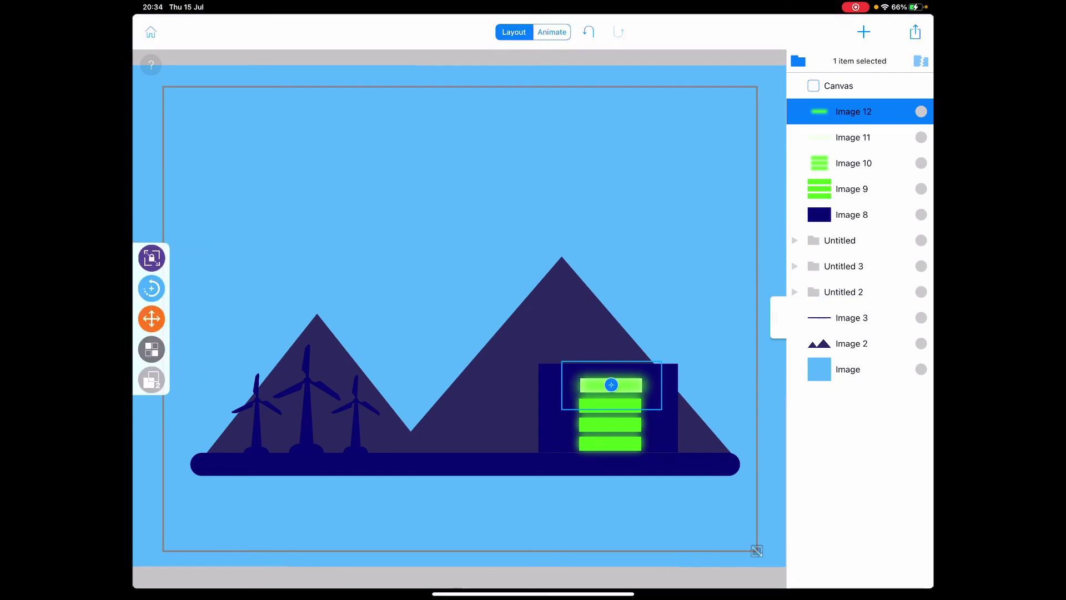